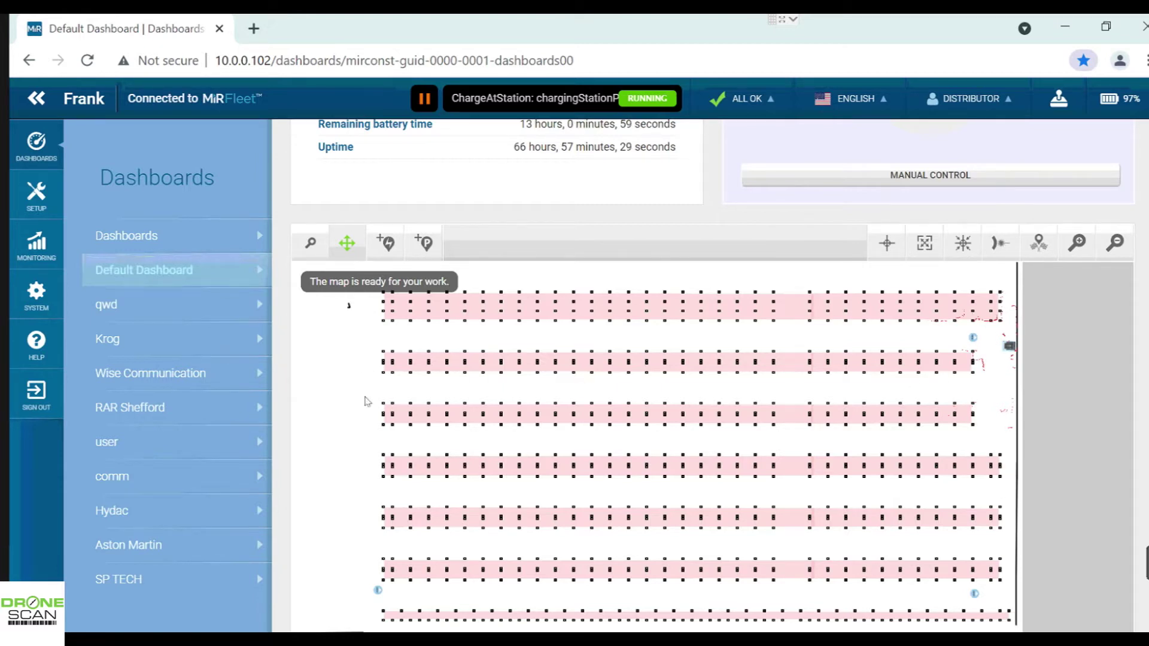
- Switch to ScanMan W3DM, open the warehouse settings and show the aisles of the TM warehouse
{"action": "left_click", "coordinate": [1069, 29]}
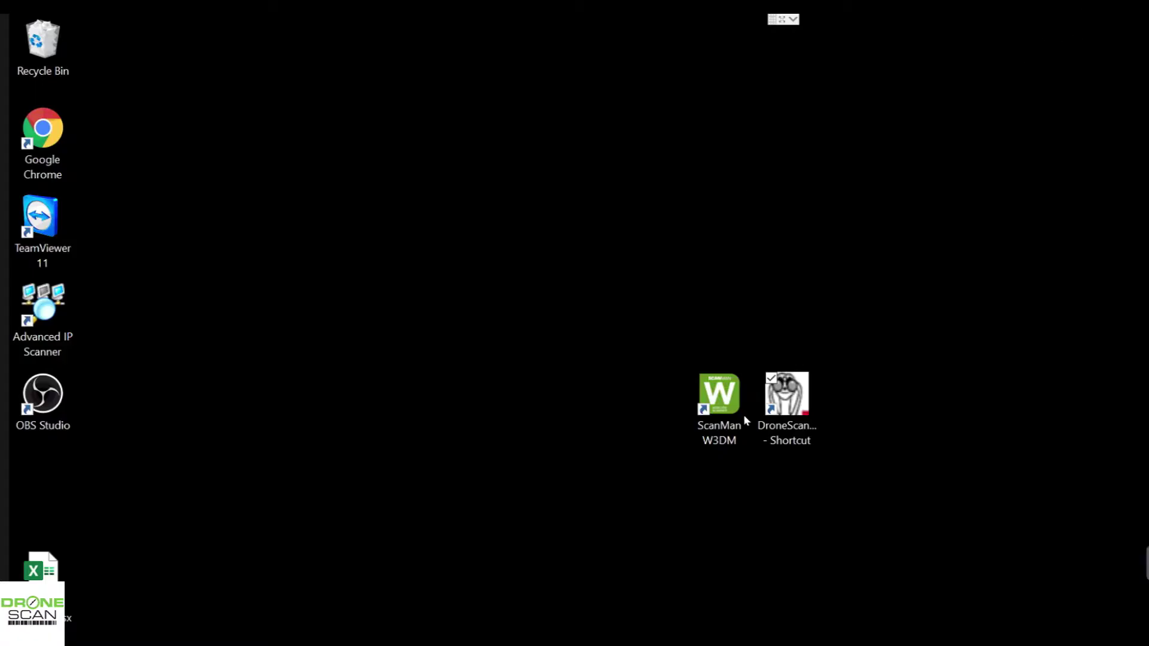
{"action": "double_click", "coordinate": [716, 407]}
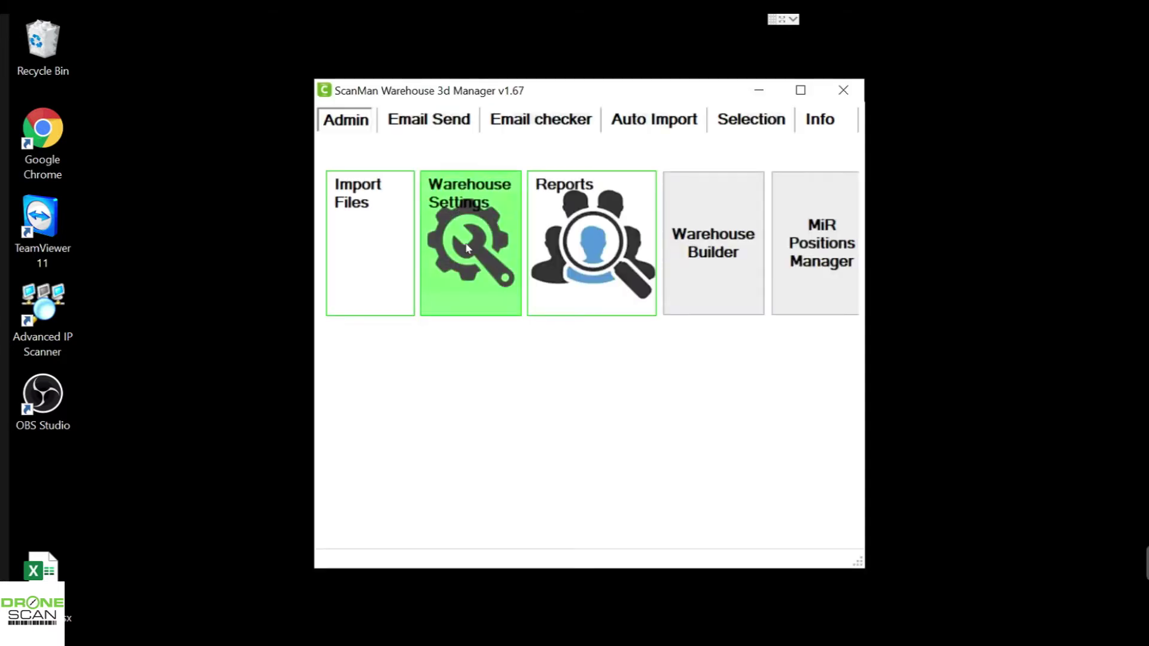
{"action": "left_click", "coordinate": [461, 225]}
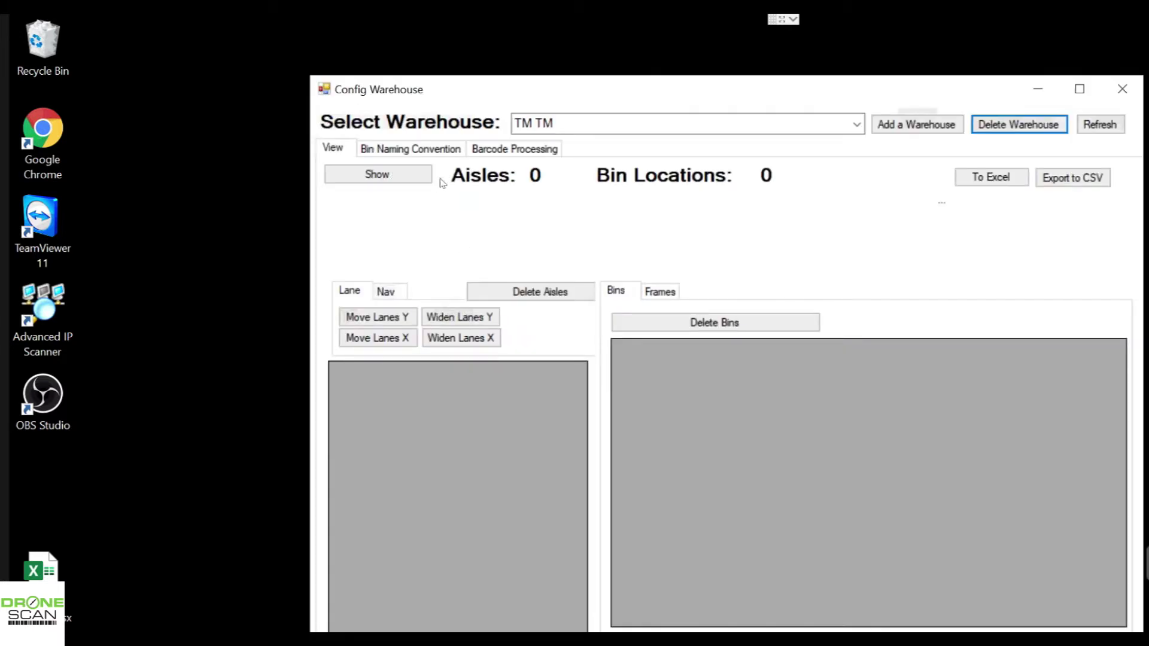
{"action": "left_click", "coordinate": [385, 174]}
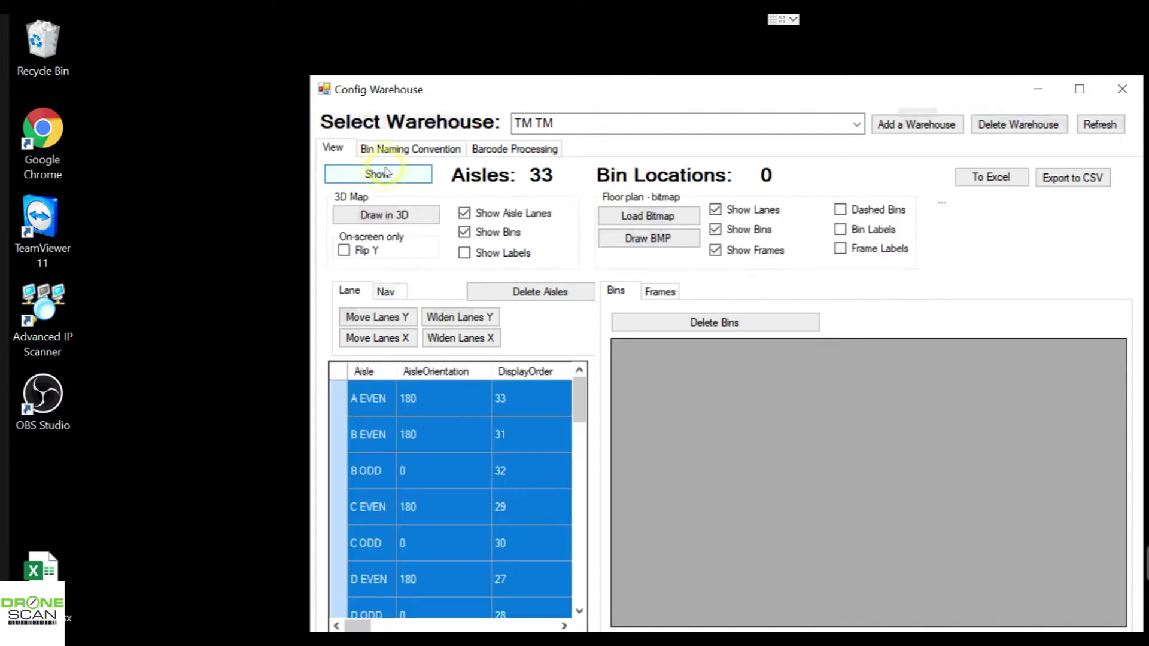
- Select the seven aisles from A EVEN through D ODD and draw their lanes and bins in 3D
{"action": "left_click", "coordinate": [339, 406]}
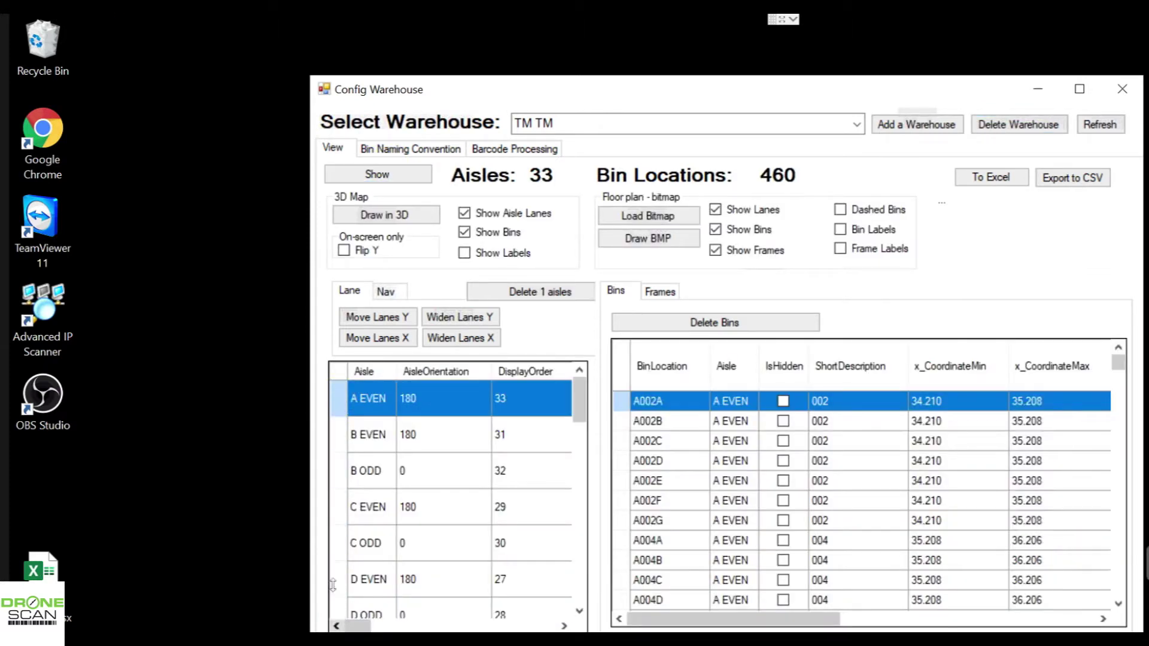
{"action": "left_click", "coordinate": [339, 613], "text": "shift"}
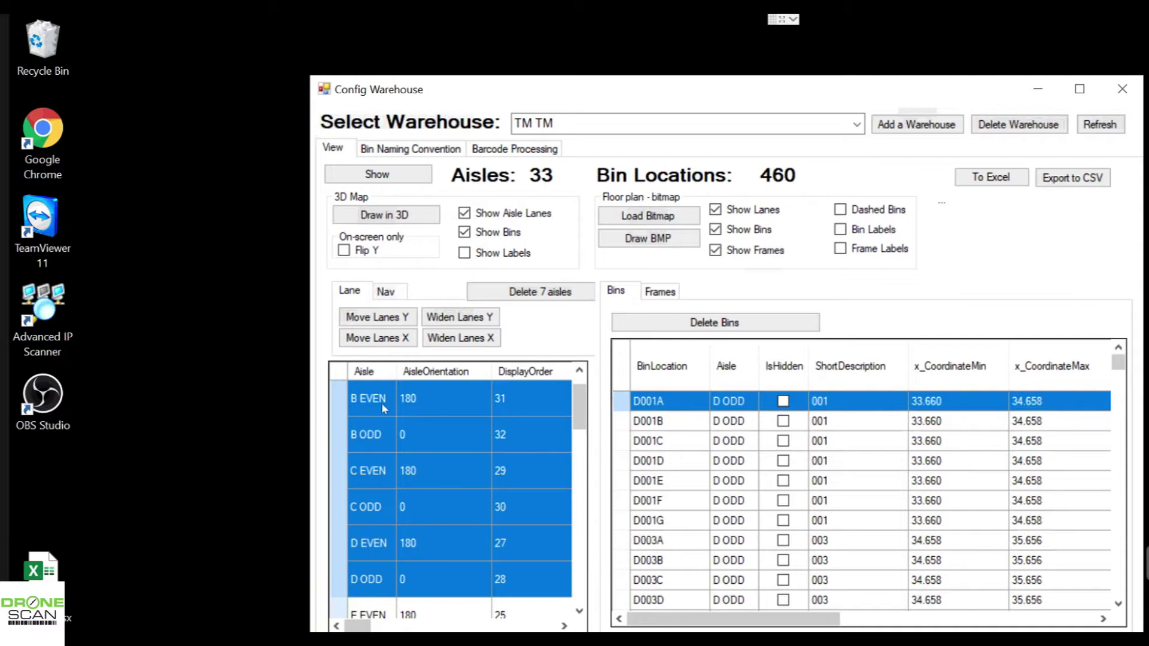
{"action": "left_click", "coordinate": [373, 215]}
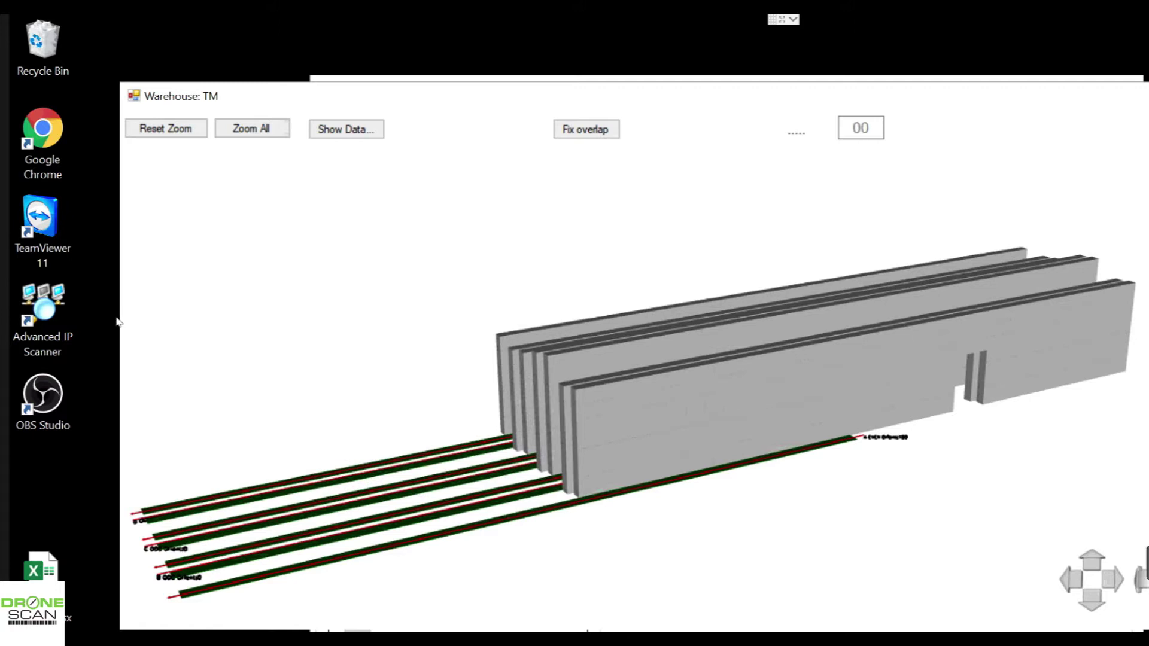
{"action": "left_click_drag", "start_coordinate": [425, 457], "coordinate": [172, 554]}
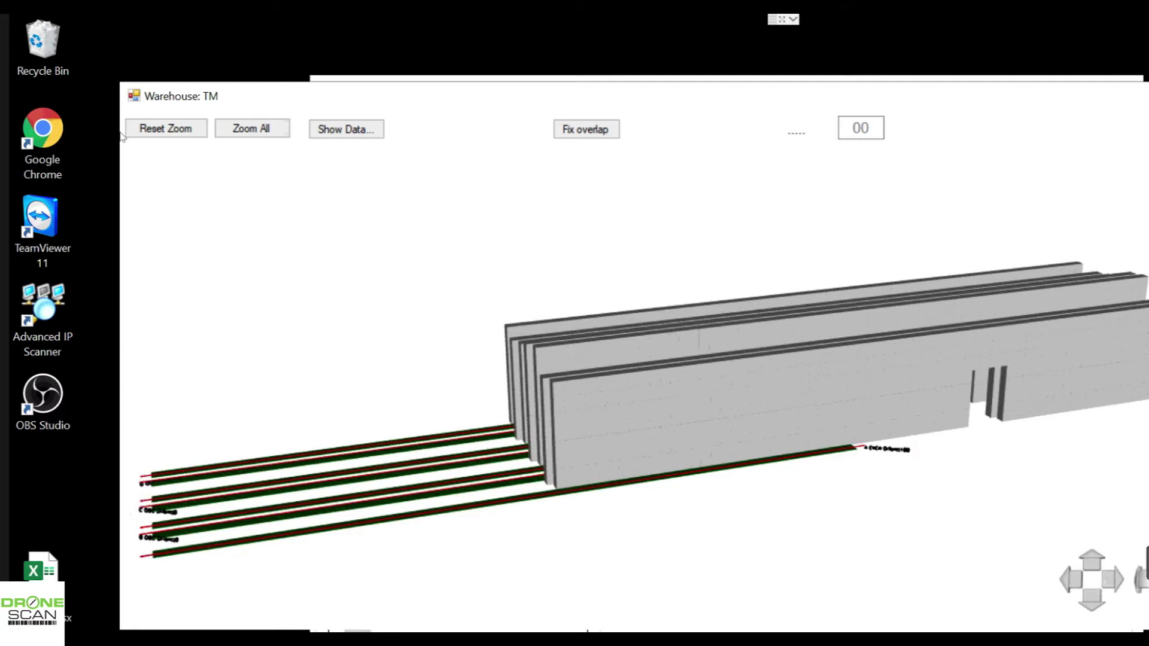
- Shrink the 3D warehouse window and arrange it beside the Config Warehouse window
{"action": "left_click_drag", "start_coordinate": [118, 135], "coordinate": [672, 161]}
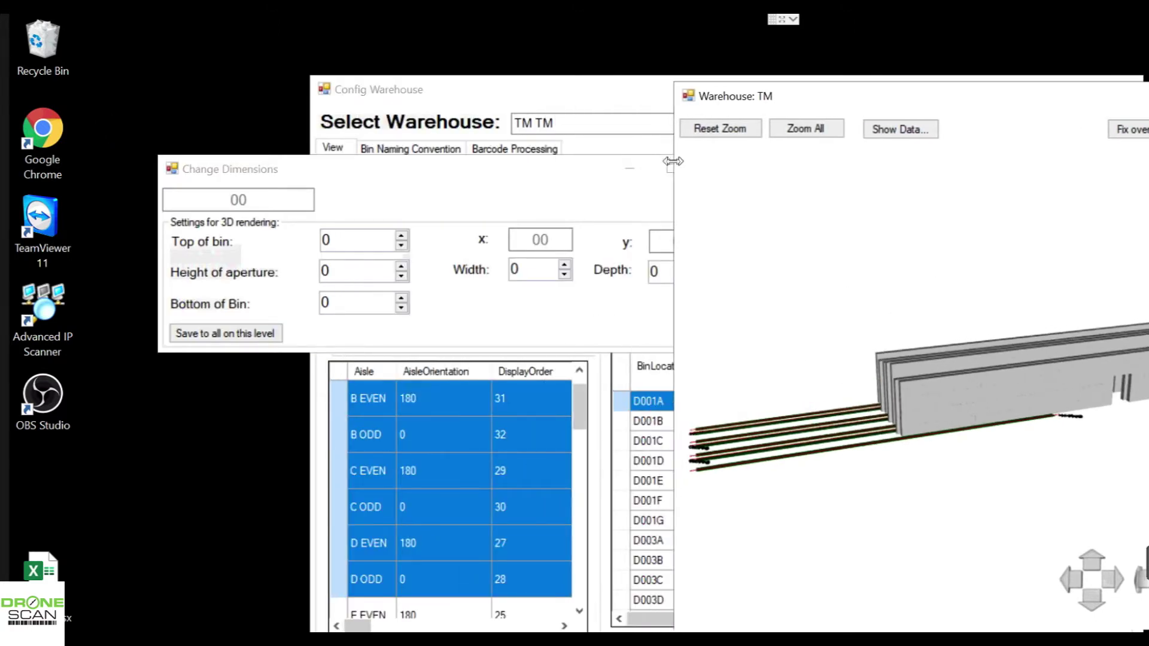
{"action": "left_click_drag", "start_coordinate": [913, 89], "coordinate": [818, 71]}
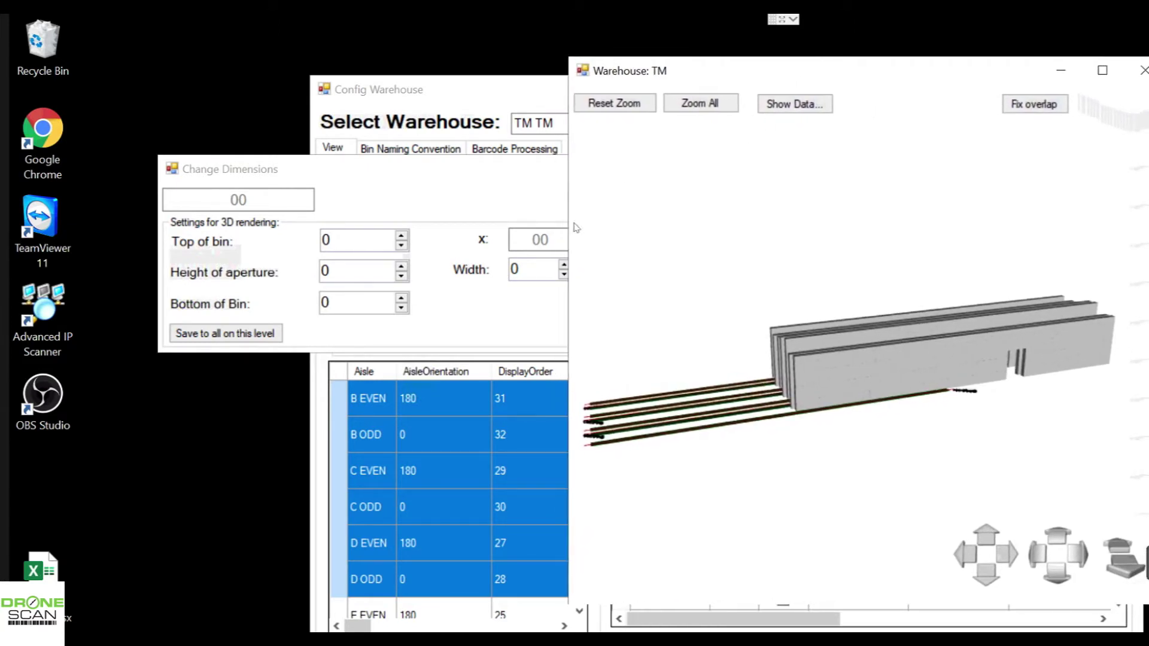
{"action": "left_click_drag", "start_coordinate": [568, 220], "coordinate": [682, 201]}
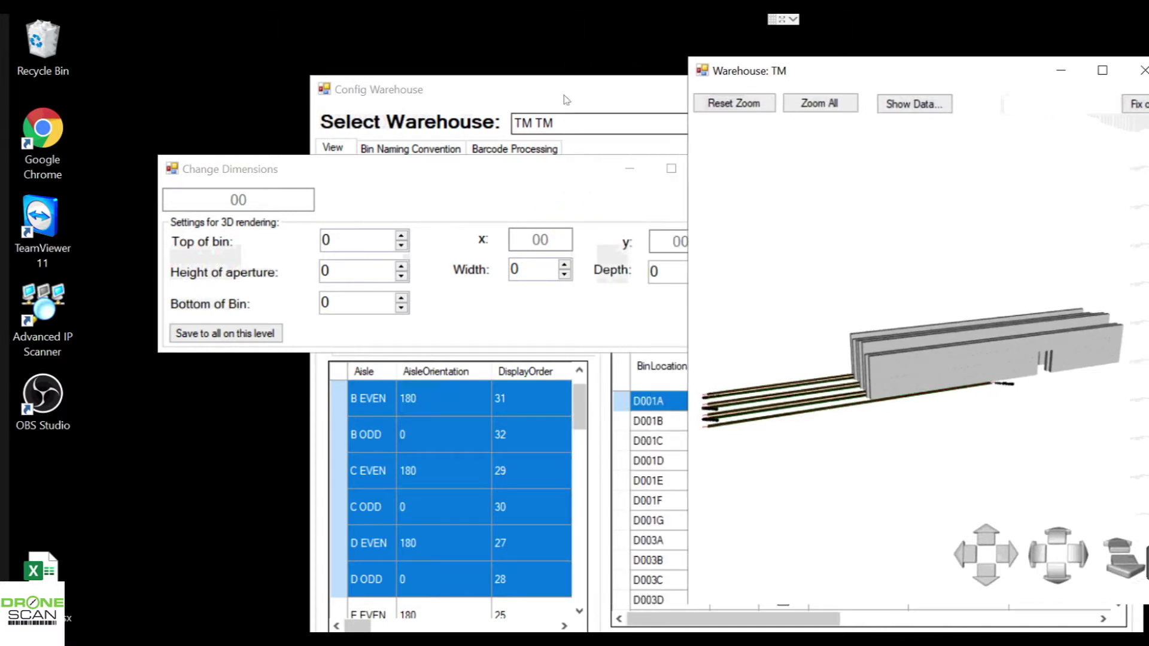
{"action": "left_click", "coordinate": [557, 97]}
{"action": "left_click_drag", "start_coordinate": [558, 97], "coordinate": [288, 63]}
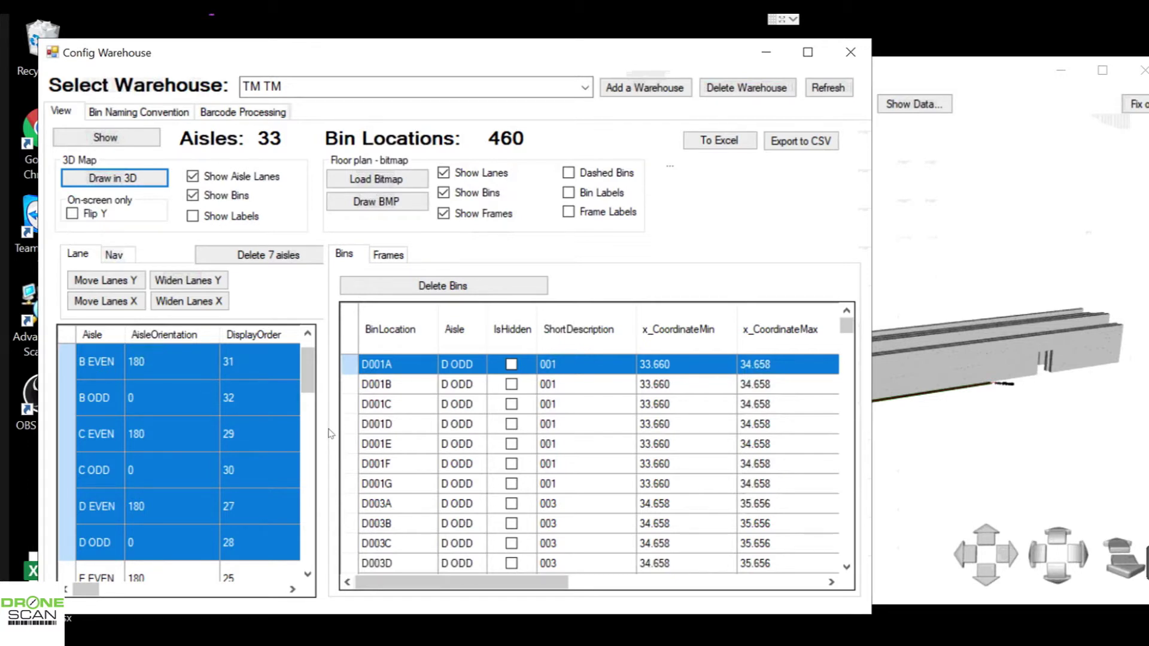
- Move the lanes of the selected aisles A EVEN through D ODD along X by 35
{"action": "left_click_drag", "start_coordinate": [87, 594], "coordinate": [181, 563]}
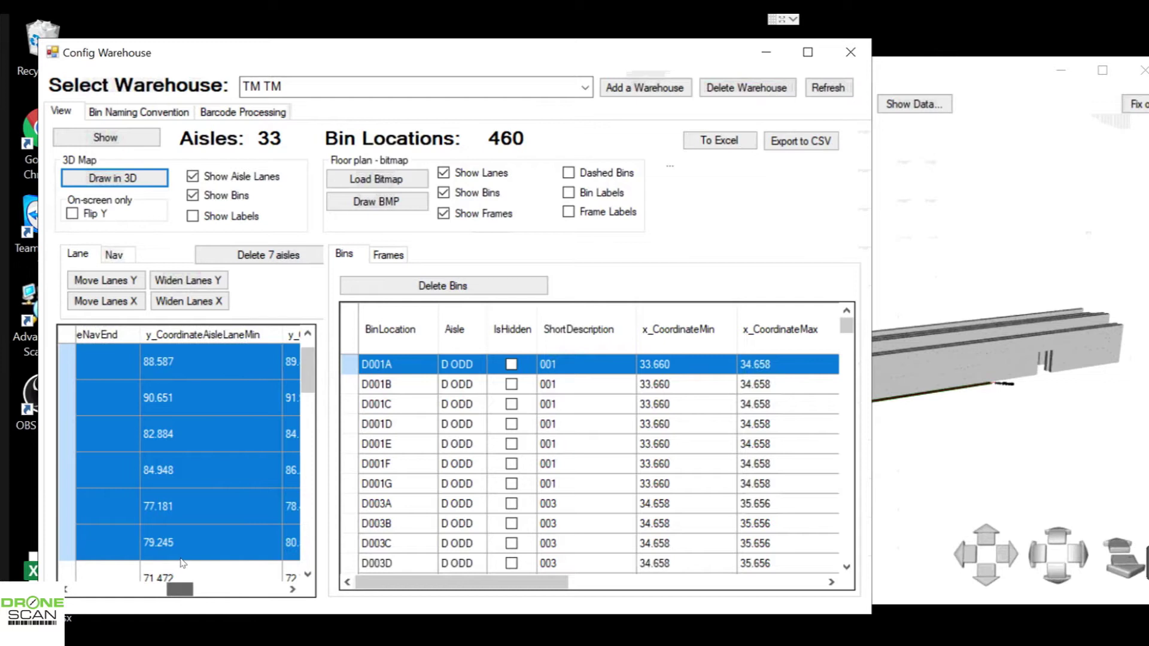
{"action": "left_click_drag", "start_coordinate": [183, 562], "coordinate": [184, 563]}
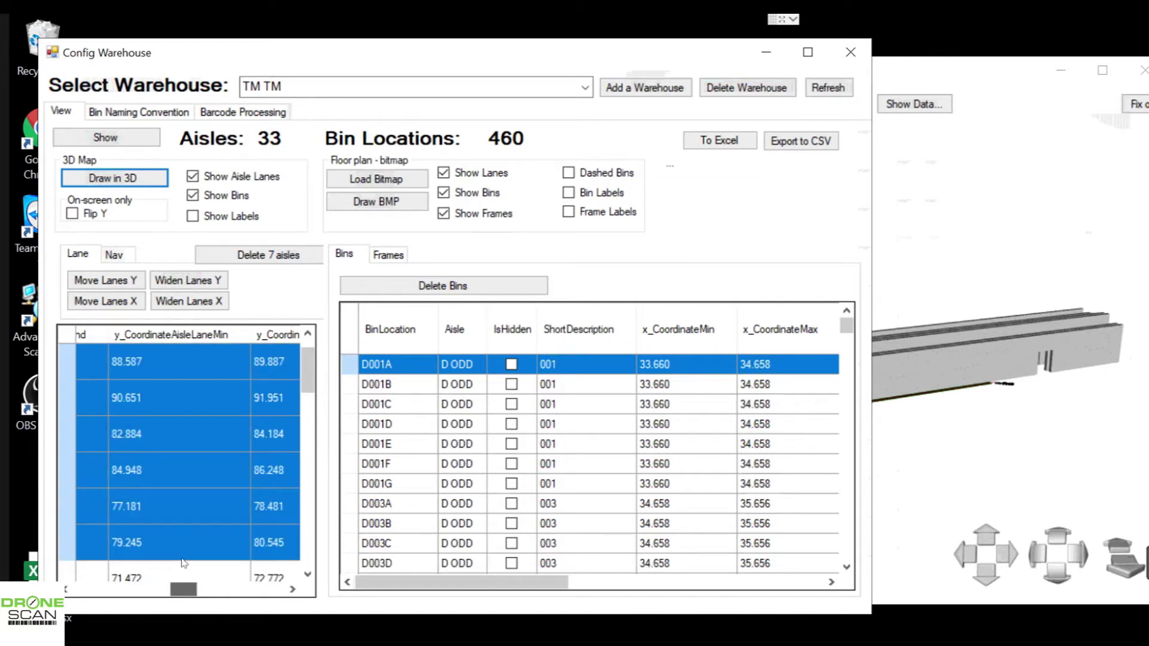
{"action": "mouse_move", "coordinate": [185, 562]}
{"action": "left_mouse_down"}
{"action": "mouse_move", "coordinate": [209, 557]}
{"action": "mouse_move", "coordinate": [149, 558]}
{"action": "mouse_move", "coordinate": [169, 555]}
{"action": "left_mouse_up"}
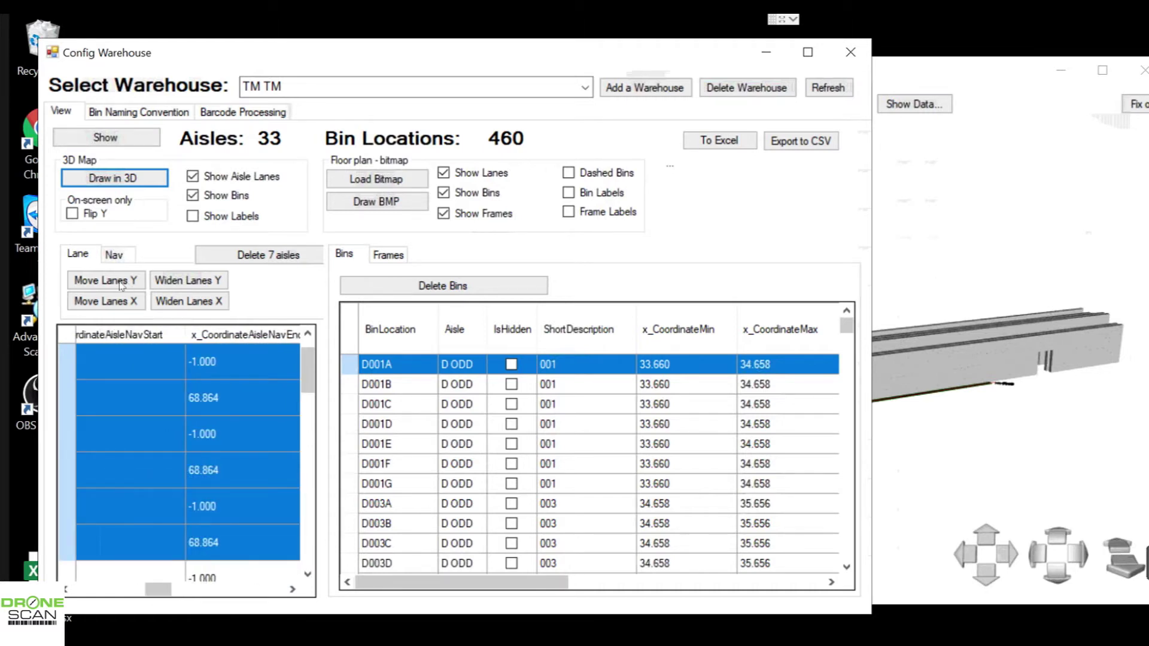
{"action": "left_click", "coordinate": [918, 308]}
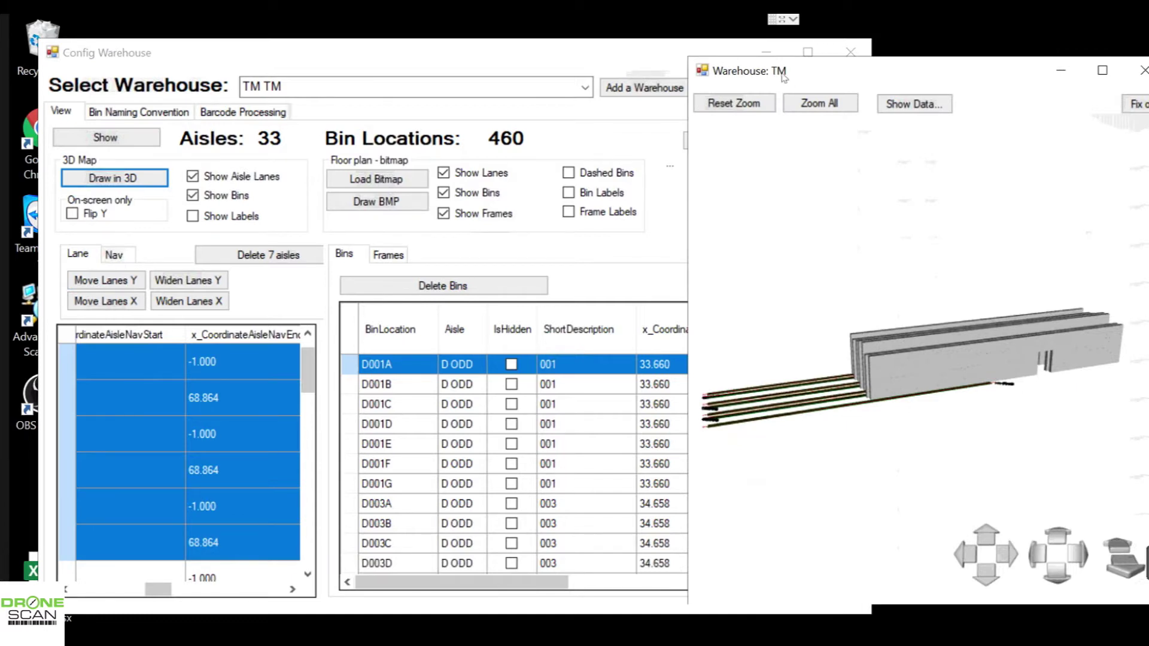
{"action": "left_click_drag", "start_coordinate": [768, 72], "coordinate": [864, 60]}
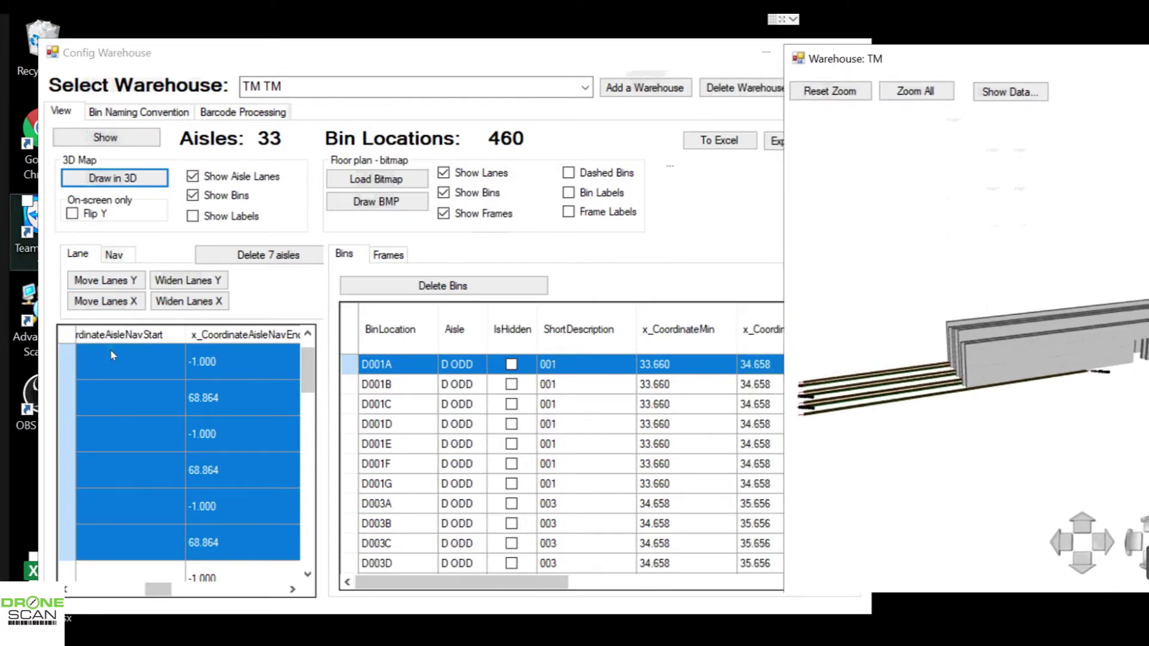
{"action": "left_click", "coordinate": [96, 302]}
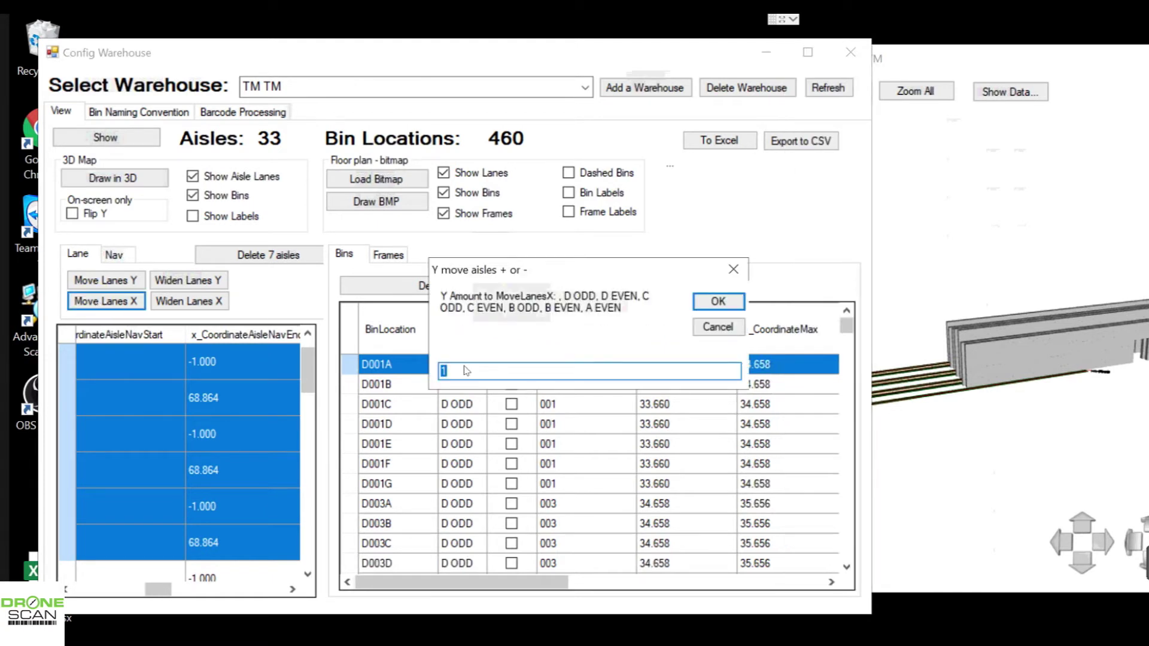
{"action": "type", "text": "35"}
{"action": "left_click", "coordinate": [716, 301]}
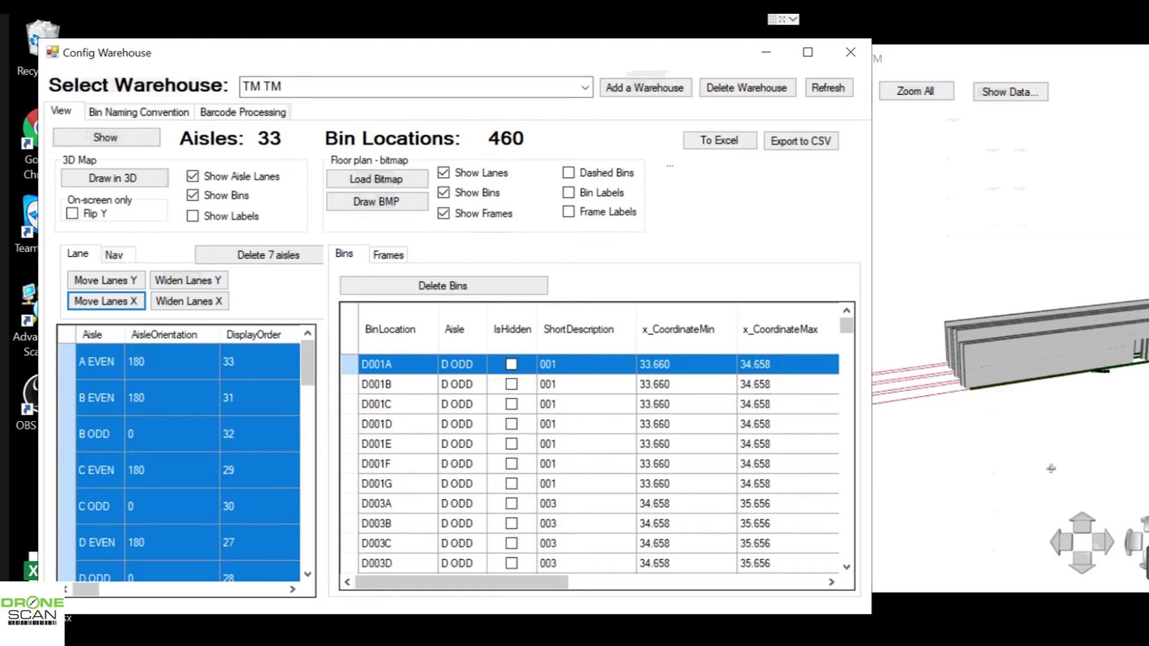
- Bring the 3D warehouse window fully into view, and move the selected aisles' lanes along X by -1
{"action": "left_click", "coordinate": [993, 464]}
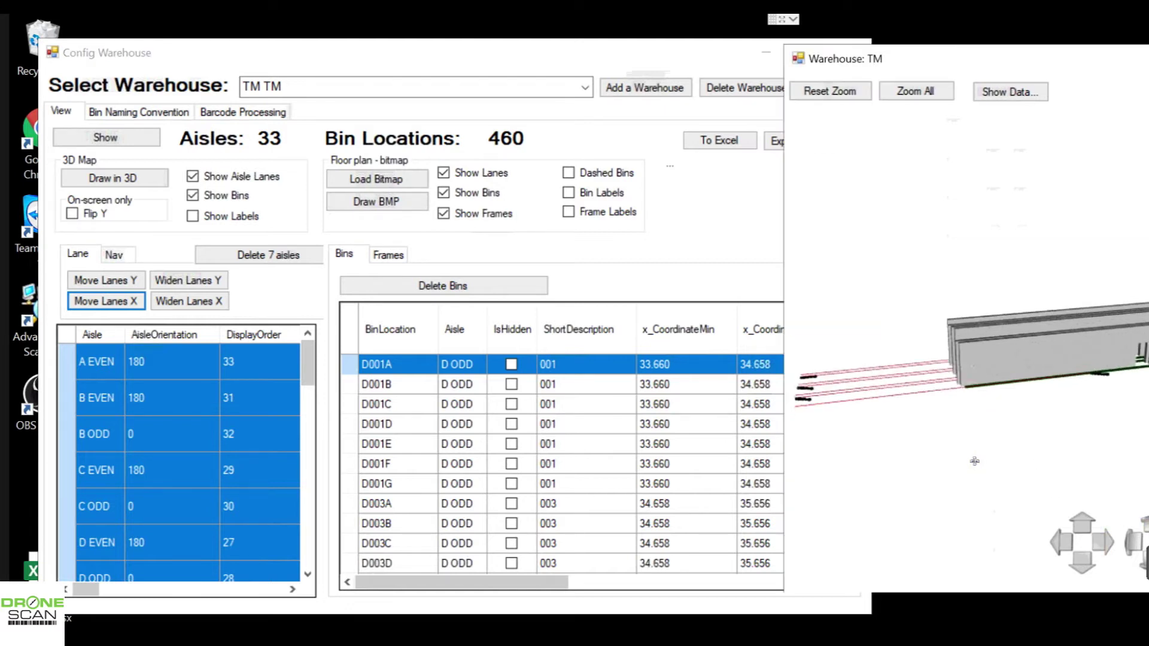
{"action": "left_click_drag", "start_coordinate": [931, 441], "coordinate": [1034, 190]}
{"action": "left_click_drag", "start_coordinate": [1025, 377], "coordinate": [799, 47]}
{"action": "left_click_drag", "start_coordinate": [867, 391], "coordinate": [759, 436]}
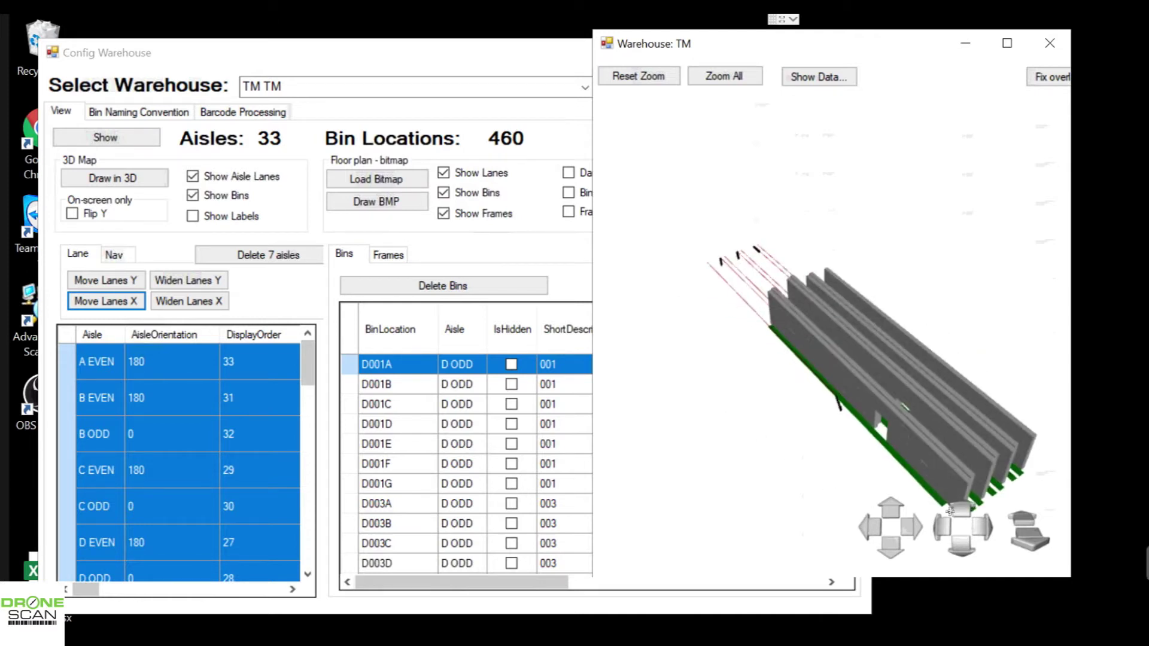
{"action": "left_click_drag", "start_coordinate": [760, 376], "coordinate": [876, 396]}
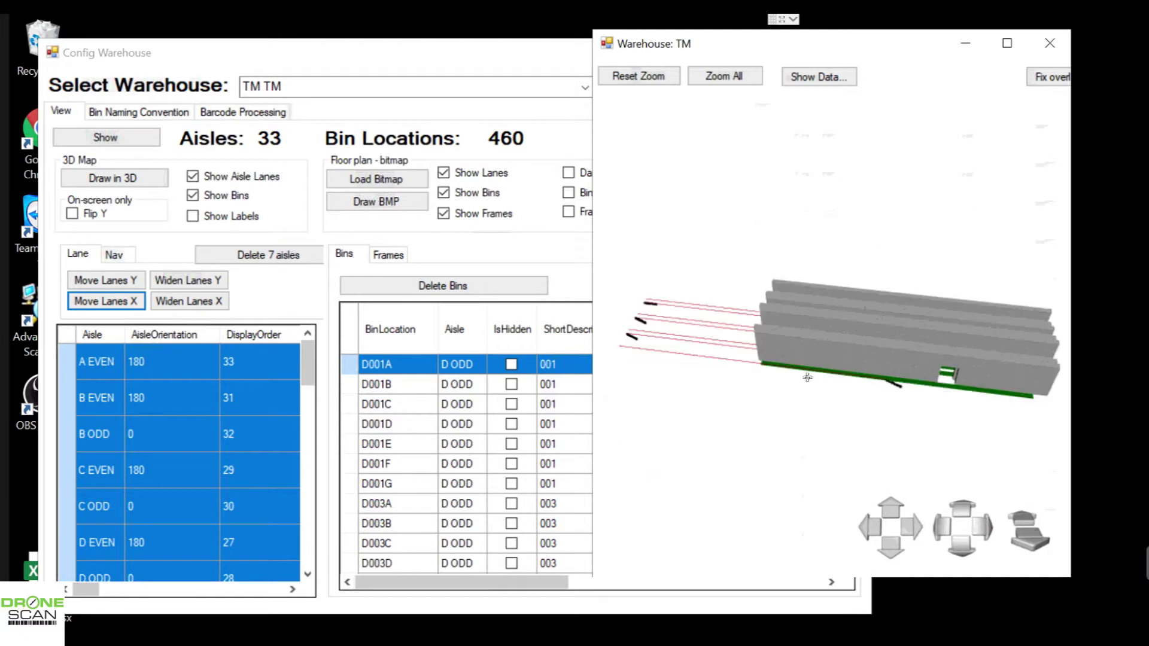
{"action": "left_click", "coordinate": [108, 302]}
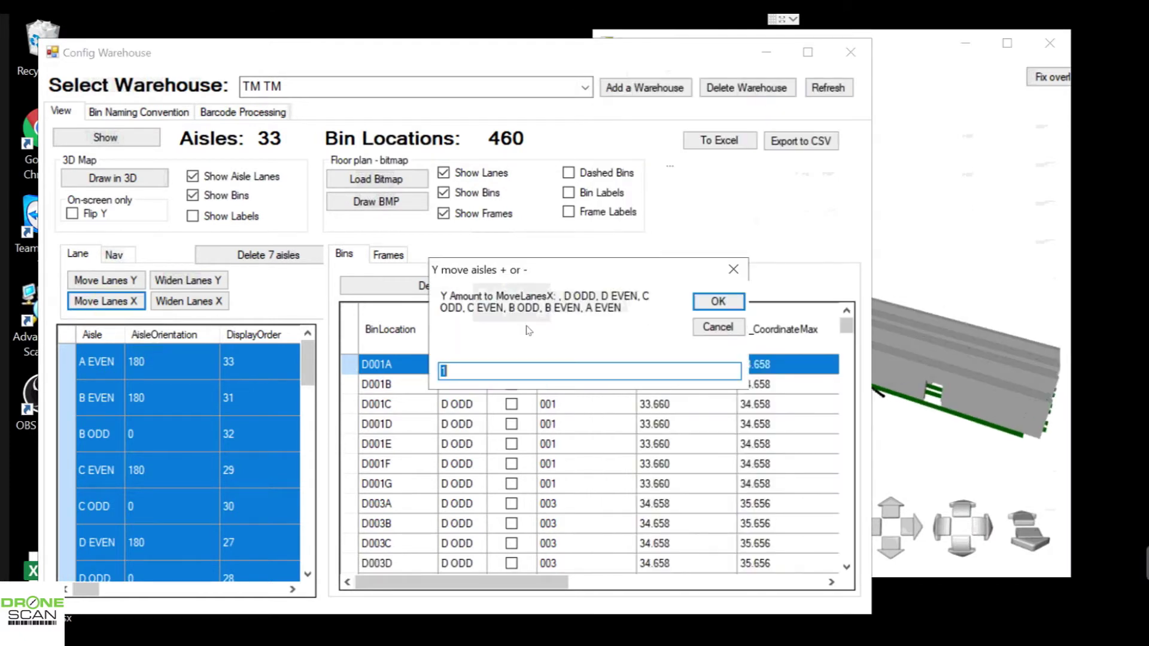
{"action": "type", "text": "-1"}
{"action": "key", "text": "Return"}
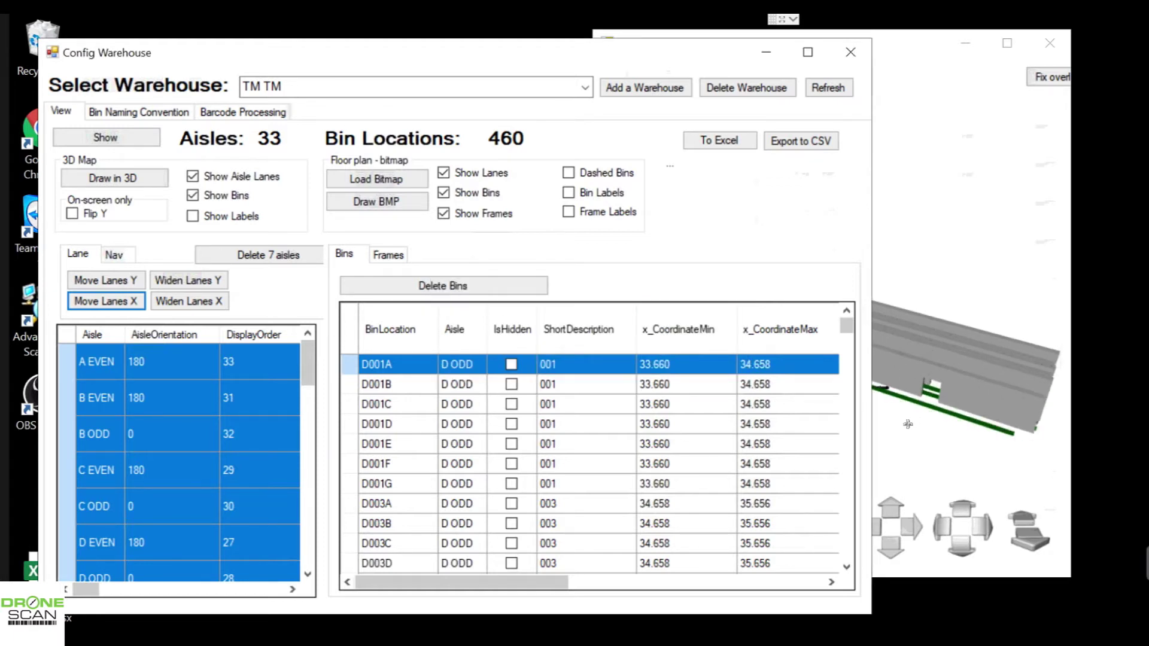
- Examine how the red navigation lines sit relative to the green lanes and the bins in the 3D model
{"action": "left_click", "coordinate": [905, 423]}
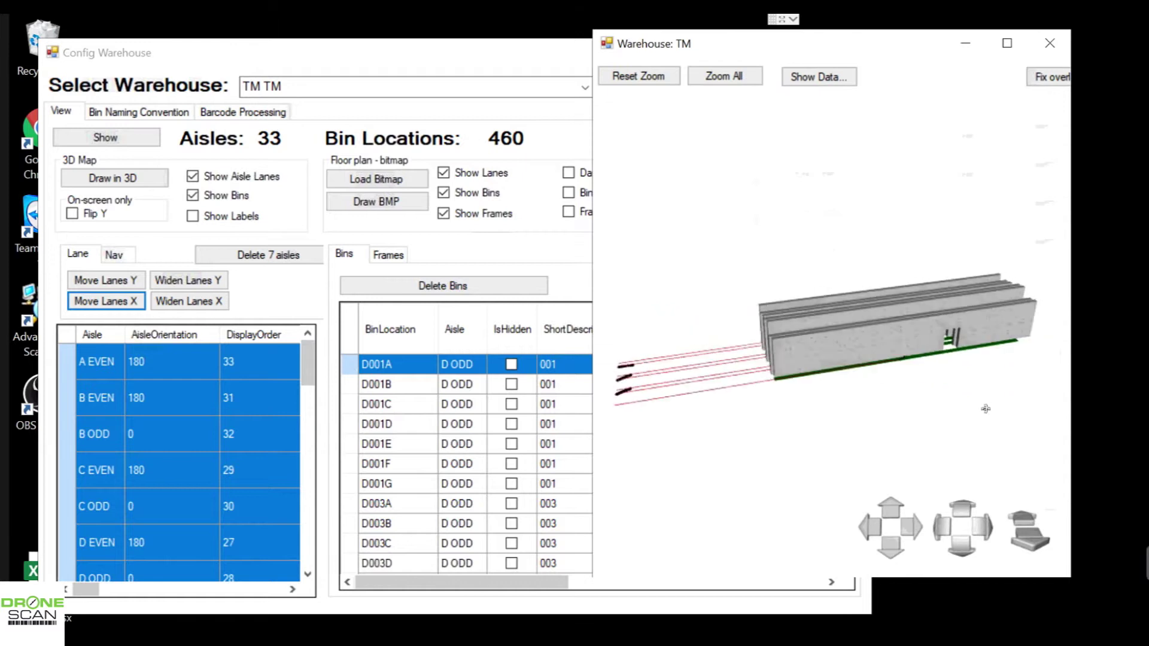
{"action": "left_click_drag", "start_coordinate": [835, 397], "coordinate": [797, 411]}
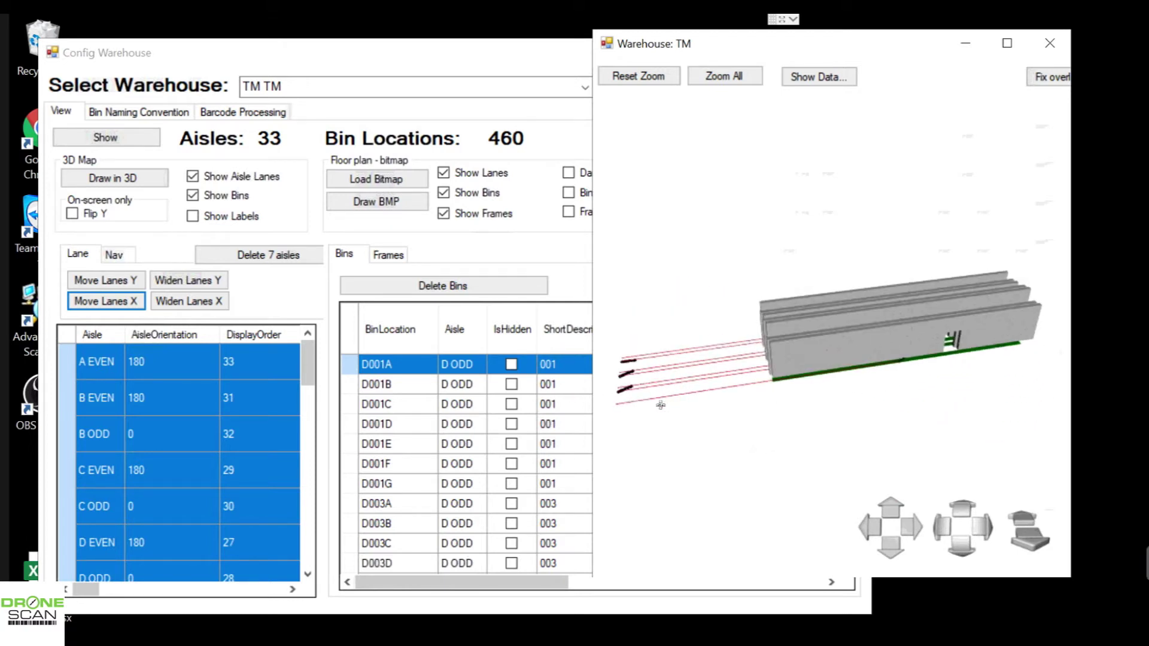
{"action": "scroll", "coordinate": [945, 486], "scroll_direction": "up", "scroll_amount": 1}
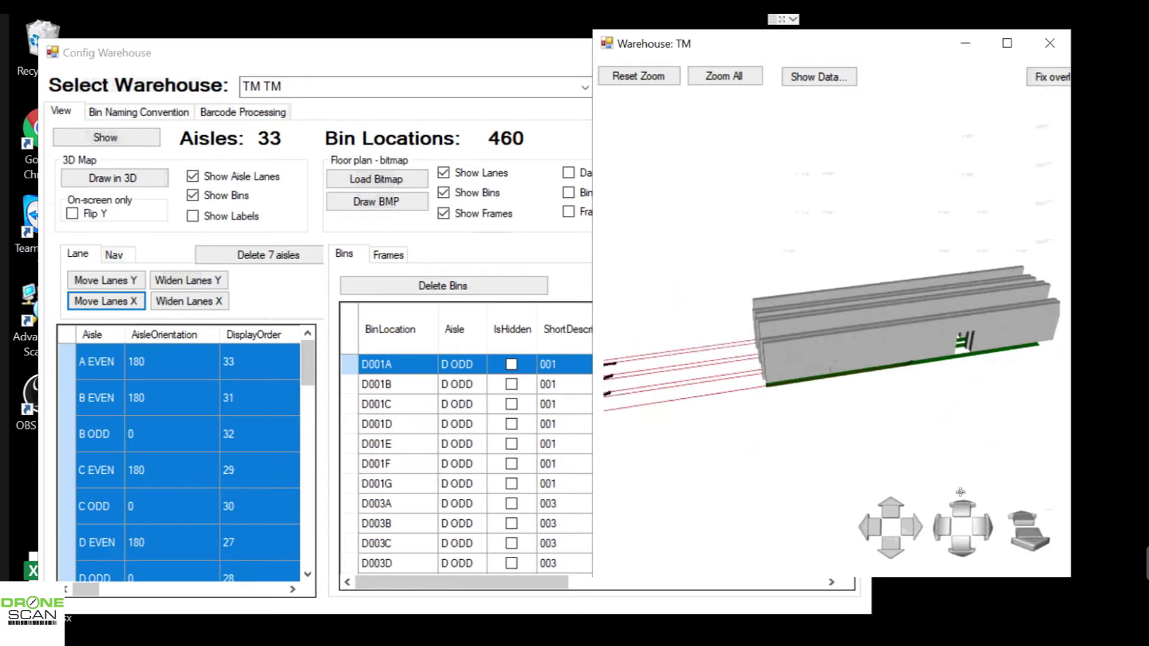
{"action": "scroll", "coordinate": [649, 395], "scroll_direction": "up", "scroll_amount": 3}
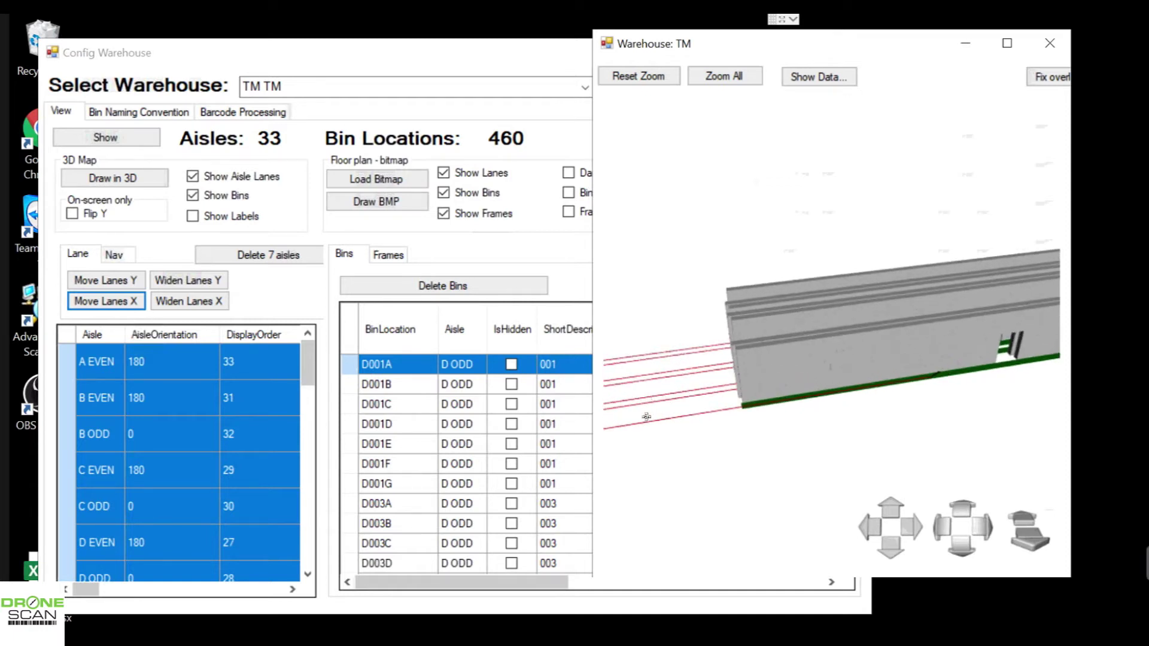
{"action": "left_click_drag", "start_coordinate": [661, 410], "coordinate": [746, 369]}
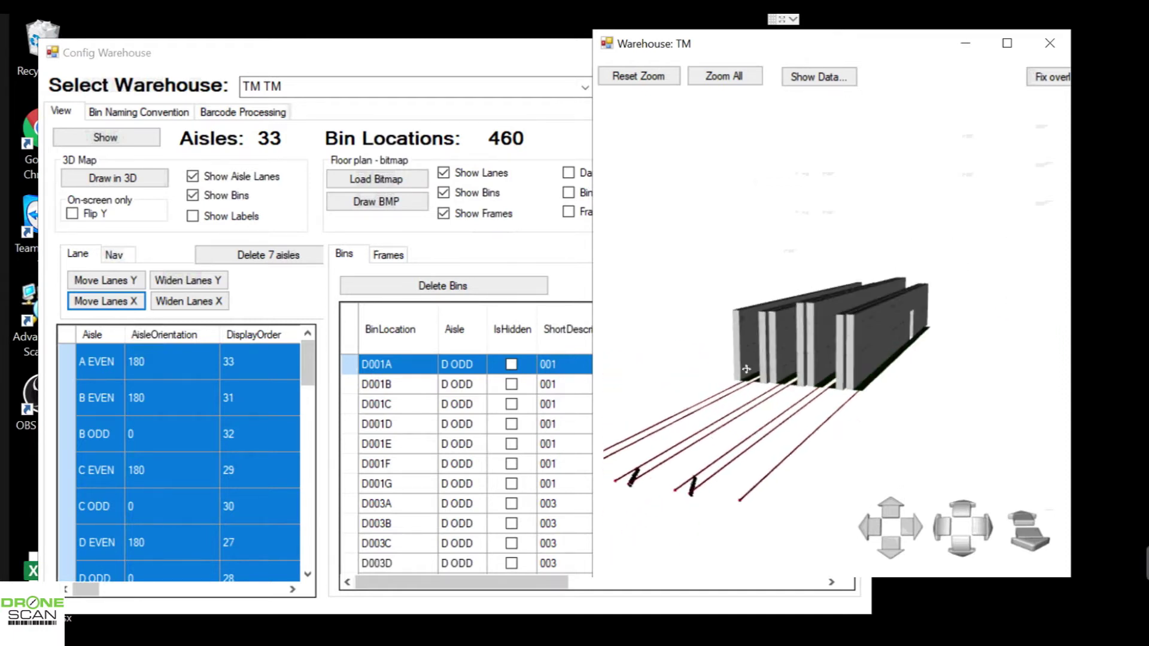
{"action": "left_click_drag", "start_coordinate": [734, 513], "coordinate": [702, 476]}
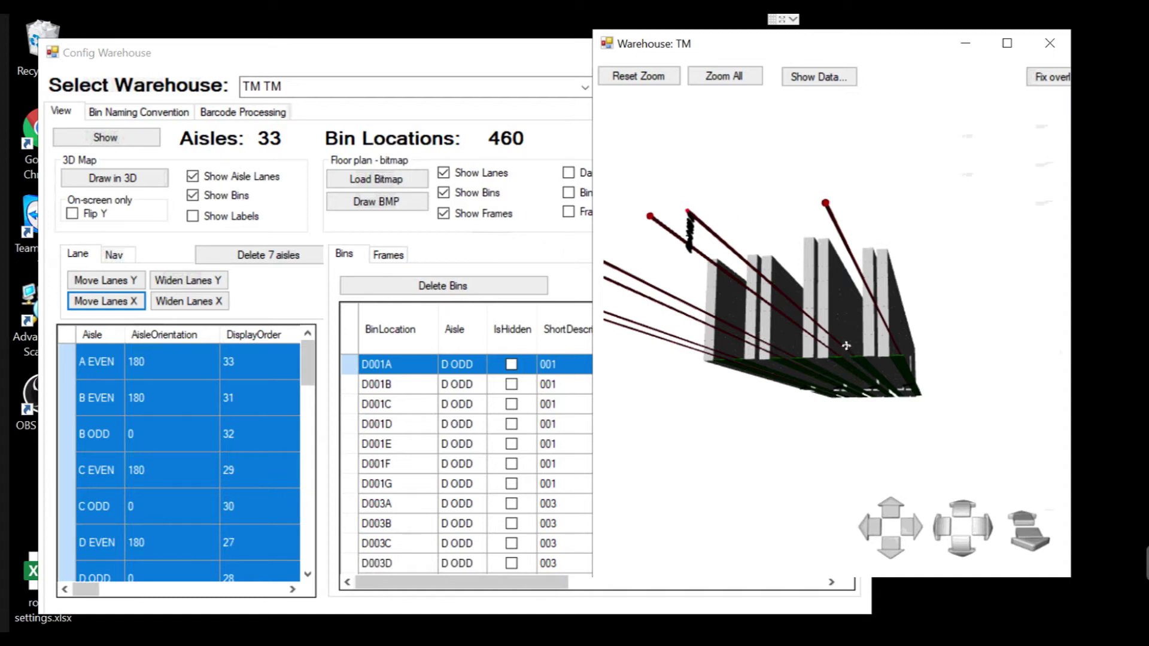
{"action": "left_click_drag", "start_coordinate": [879, 291], "coordinate": [652, 362]}
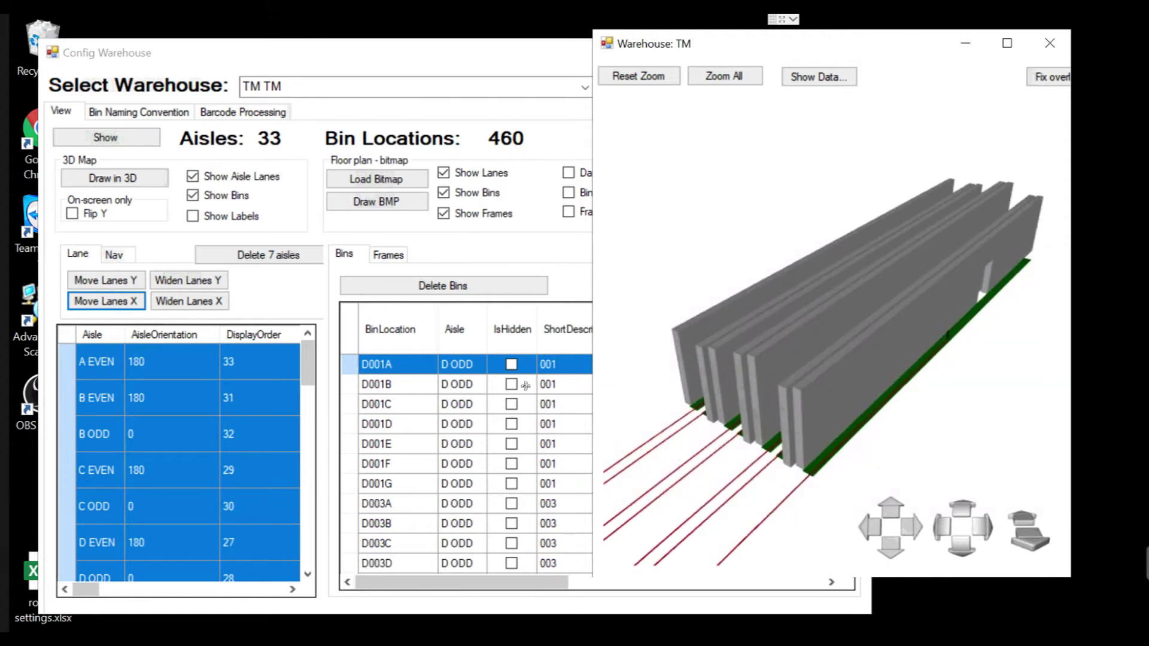
- Move the navigation lines of the seven selected aisles along X into line with the shifted lanes and bins
{"action": "left_click", "coordinate": [119, 256]}
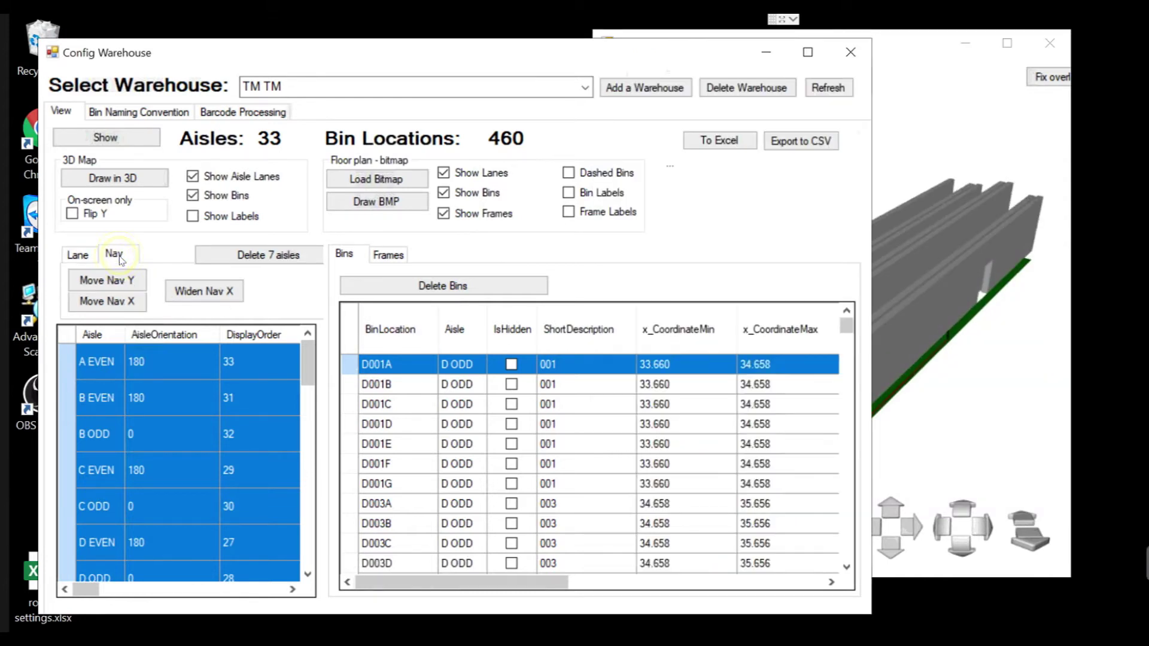
{"action": "left_click", "coordinate": [111, 305]}
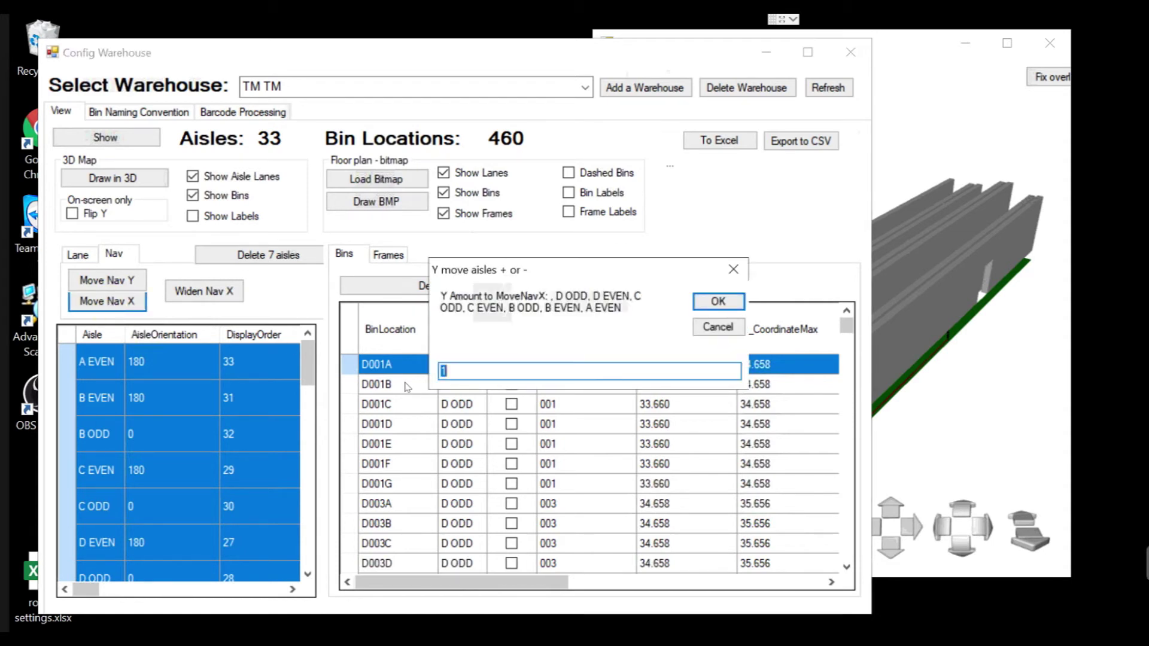
{"action": "type", "text": "4"}
{"action": "key", "text": "Return"}
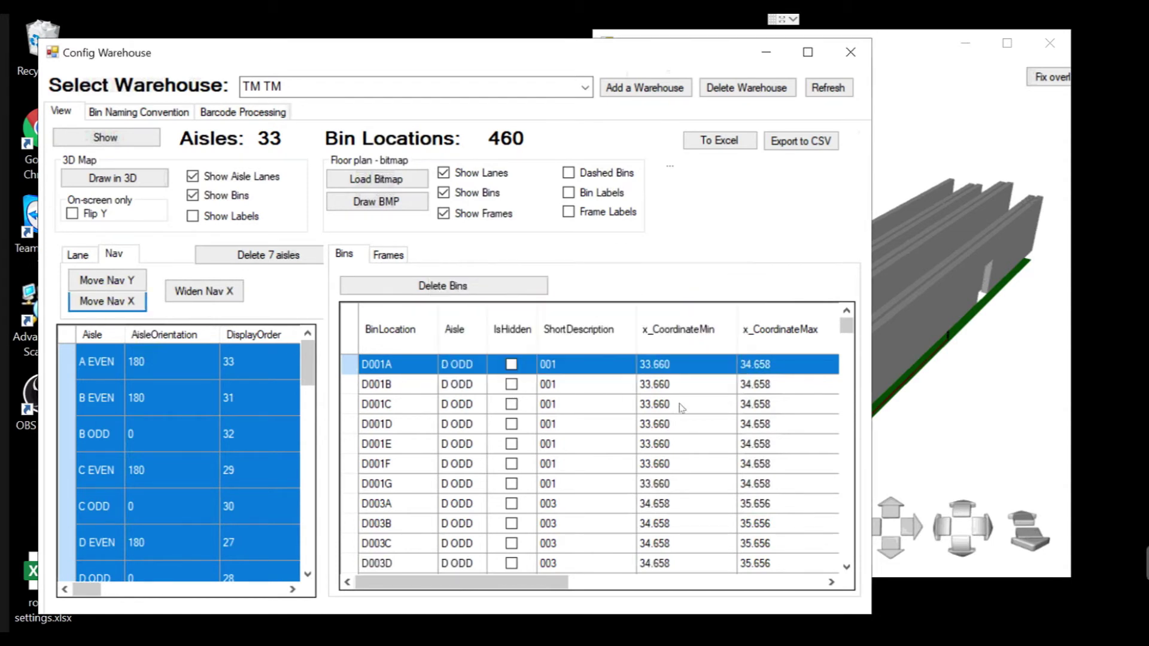
{"action": "left_click", "coordinate": [921, 424]}
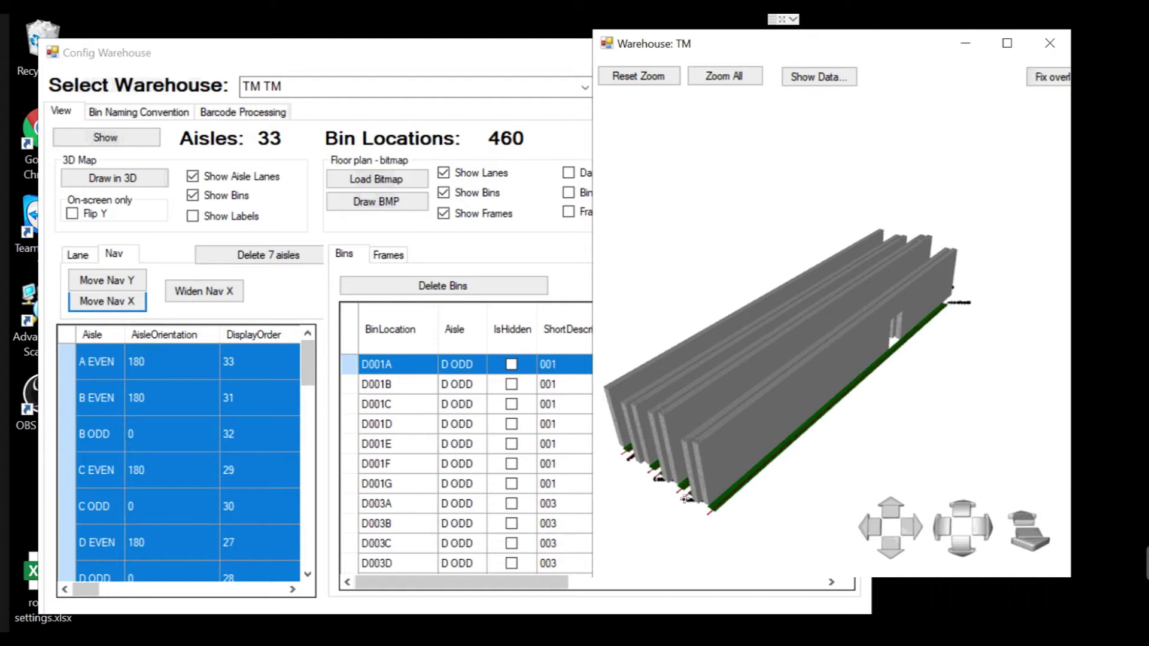
- Widen the lanes of the seven selected aisles, A EVEN through D ODD, along Y by 1, and check them in the 3D map
{"action": "left_click_drag", "start_coordinate": [950, 326], "coordinate": [717, 307]}
{"action": "left_click_drag", "start_coordinate": [822, 451], "coordinate": [800, 482]}
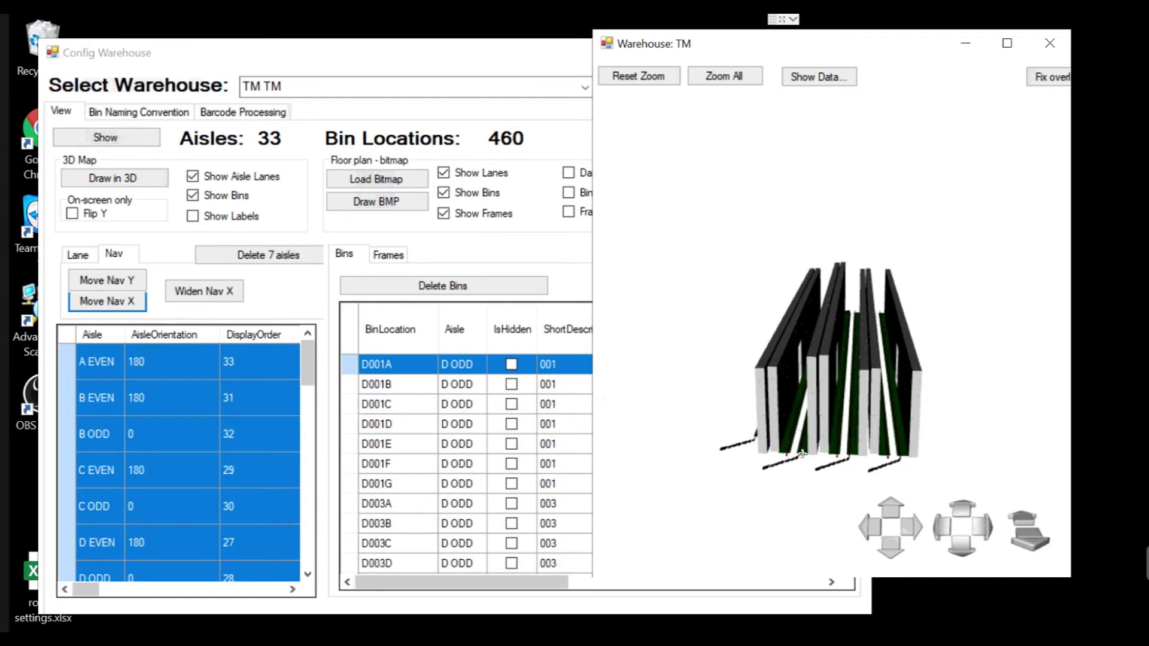
{"action": "scroll", "coordinate": [773, 473], "scroll_direction": "up", "scroll_amount": 7}
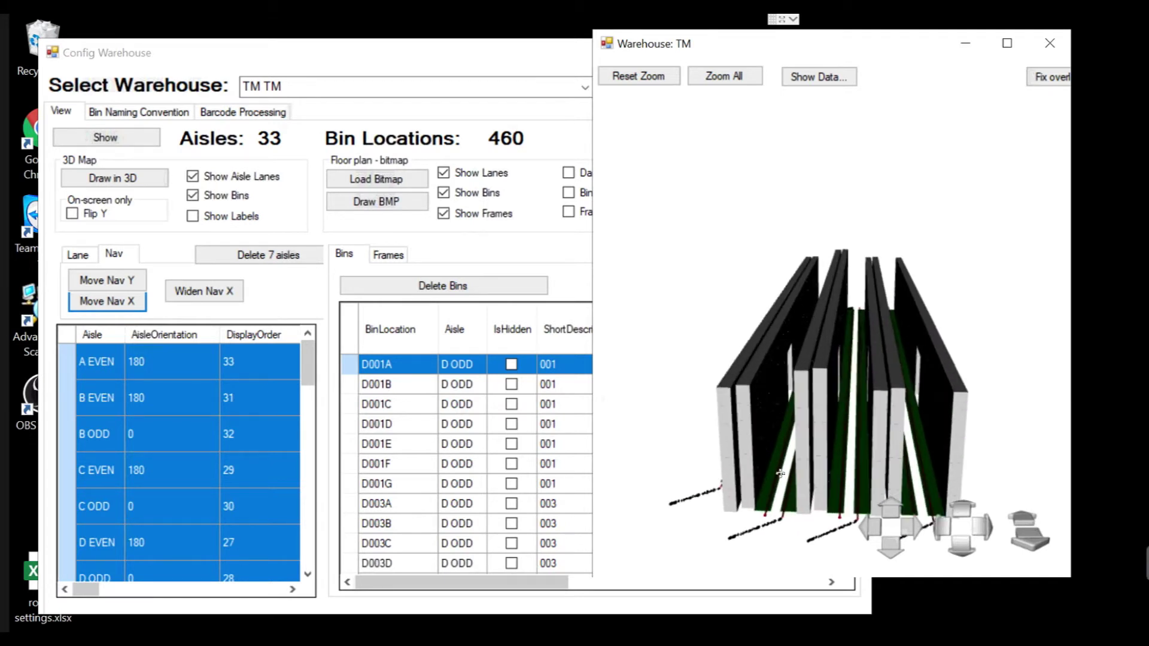
{"action": "scroll", "coordinate": [774, 472], "scroll_direction": "up", "scroll_amount": 6}
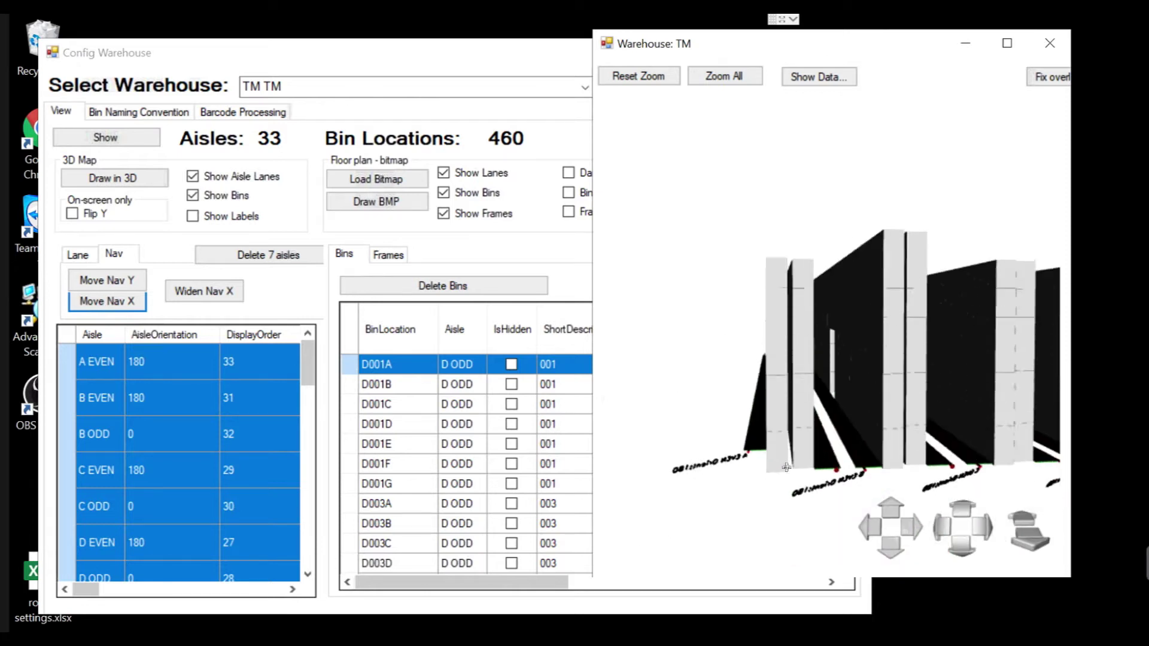
{"action": "scroll", "coordinate": [782, 471], "scroll_direction": "up", "scroll_amount": 2}
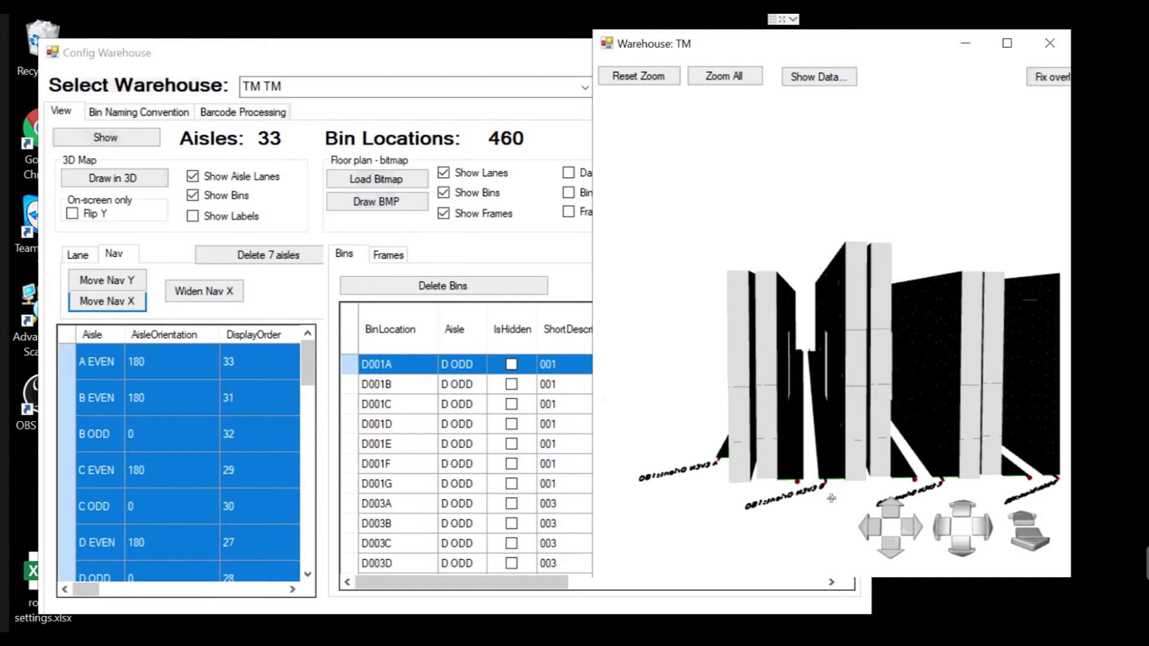
{"action": "left_click", "coordinate": [74, 256]}
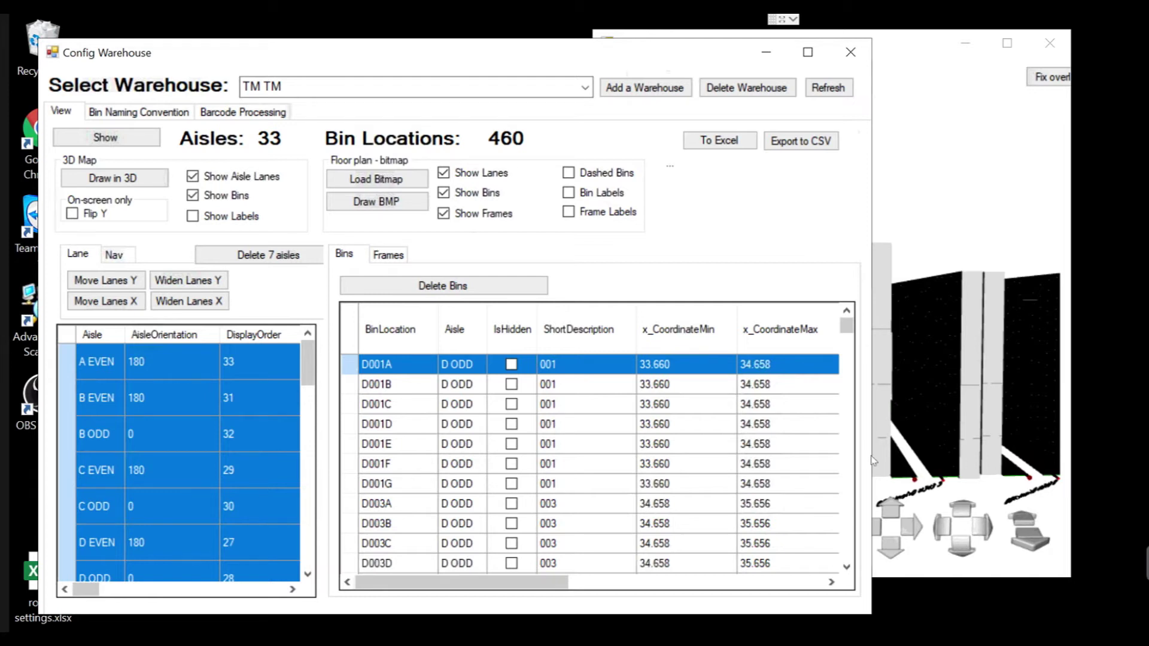
{"action": "left_click", "coordinate": [201, 279]}
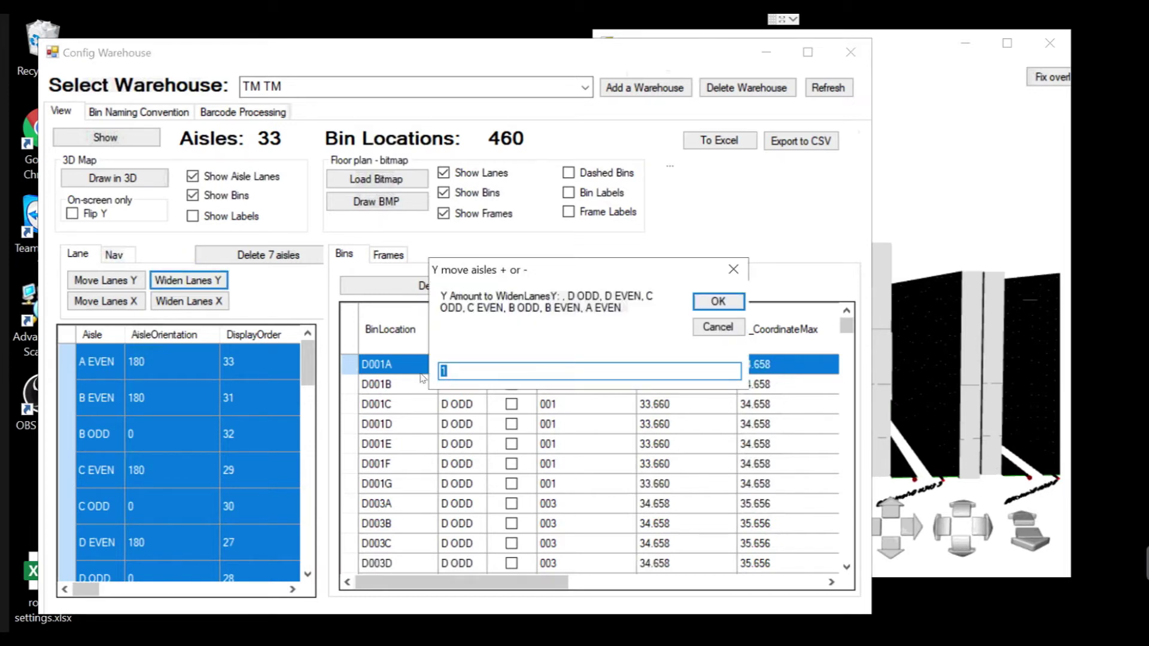
{"action": "left_click", "coordinate": [474, 377]}
{"action": "key", "text": "Return"}
{"action": "left_click", "coordinate": [902, 439]}
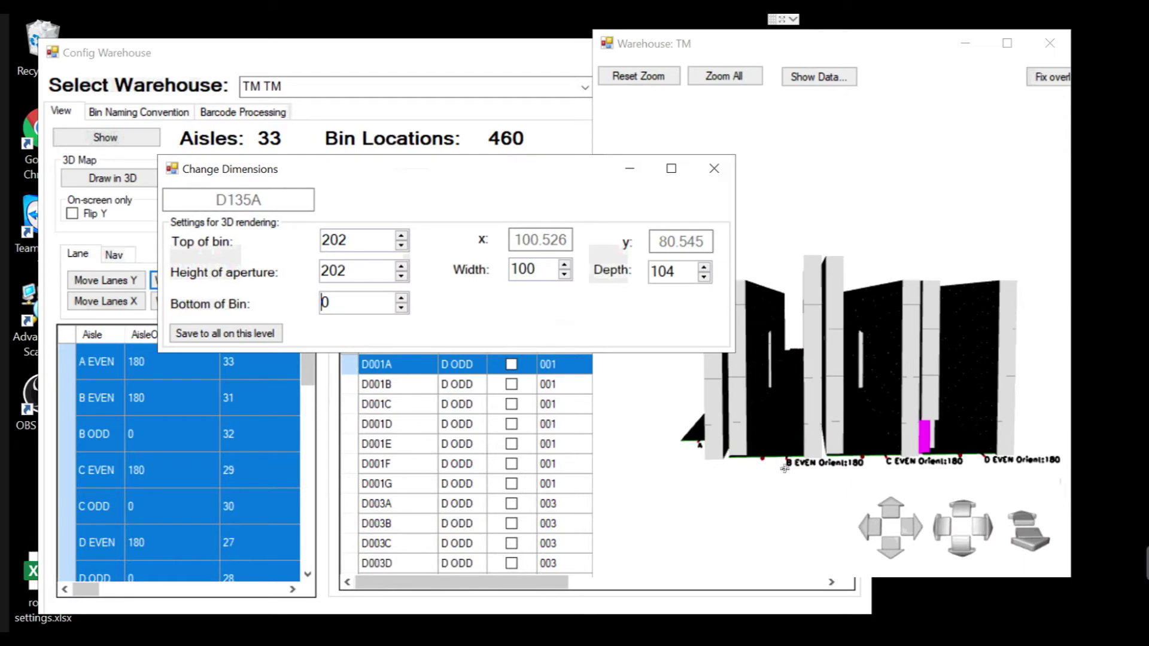
{"action": "mouse_move", "coordinate": [777, 454]}
{"action": "left_mouse_down"}
{"action": "mouse_move", "coordinate": [770, 484]}
{"action": "mouse_move", "coordinate": [777, 461]}
{"action": "left_mouse_up"}
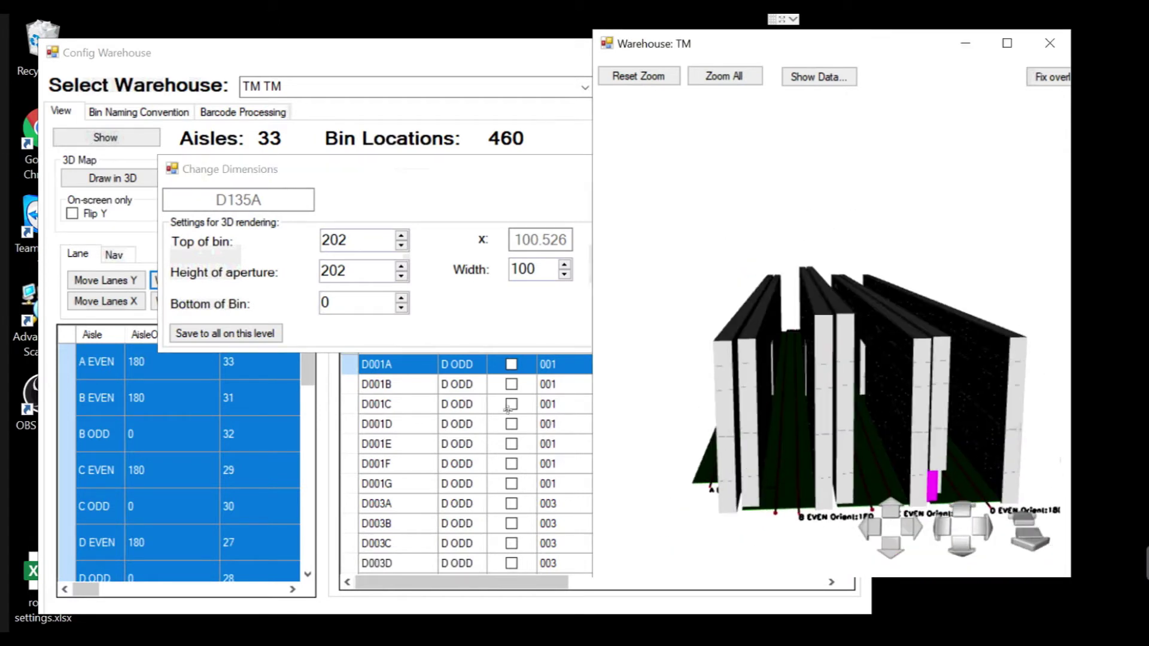
- Draw only aisle B EVEN in the 3D map and view its lane beside the bins
{"action": "left_click", "coordinate": [66, 402]}
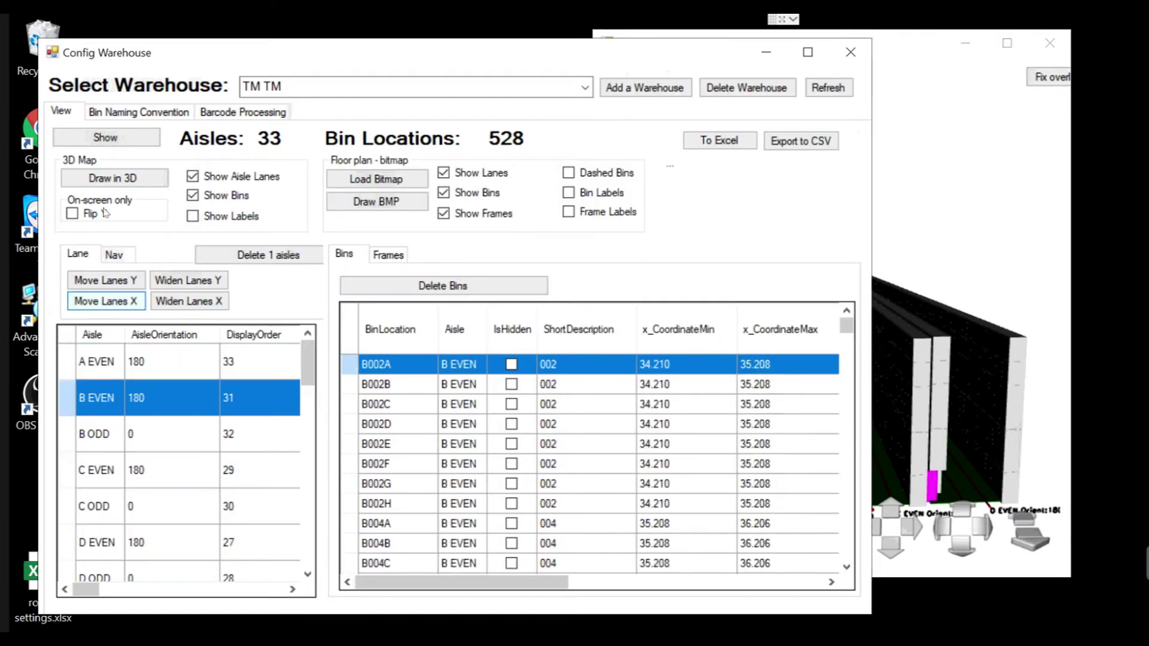
{"action": "left_click", "coordinate": [106, 179]}
{"action": "mouse_move", "coordinate": [795, 477]}
{"action": "left_mouse_down"}
{"action": "mouse_move", "coordinate": [798, 418]}
{"action": "mouse_move", "coordinate": [796, 469]}
{"action": "mouse_move", "coordinate": [871, 487]}
{"action": "left_mouse_up"}
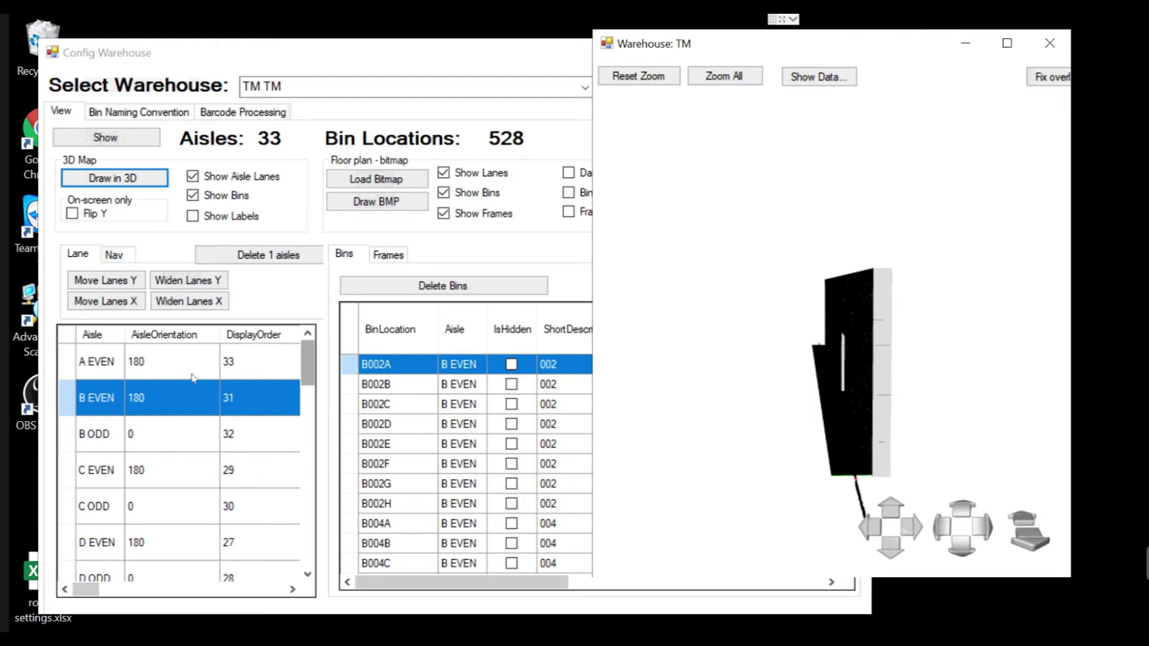
- Draw only aisle B ODD in 3D and examine how its lane and navigation line sit relative to the bins
{"action": "left_click", "coordinate": [72, 437]}
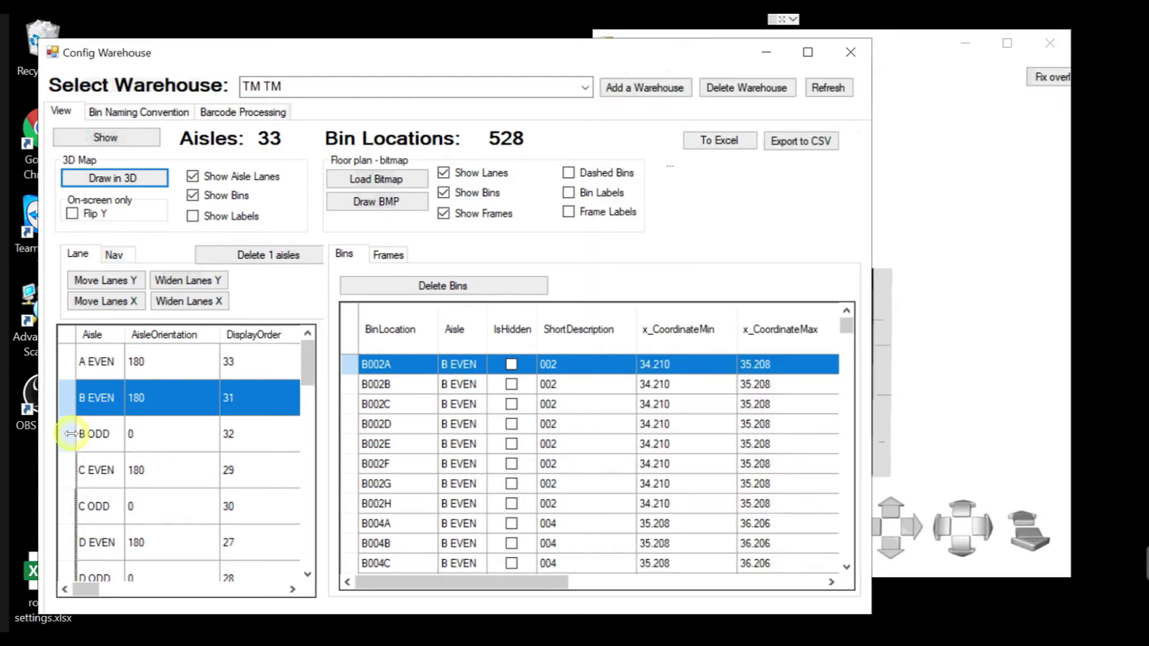
{"action": "left_click", "coordinate": [71, 439]}
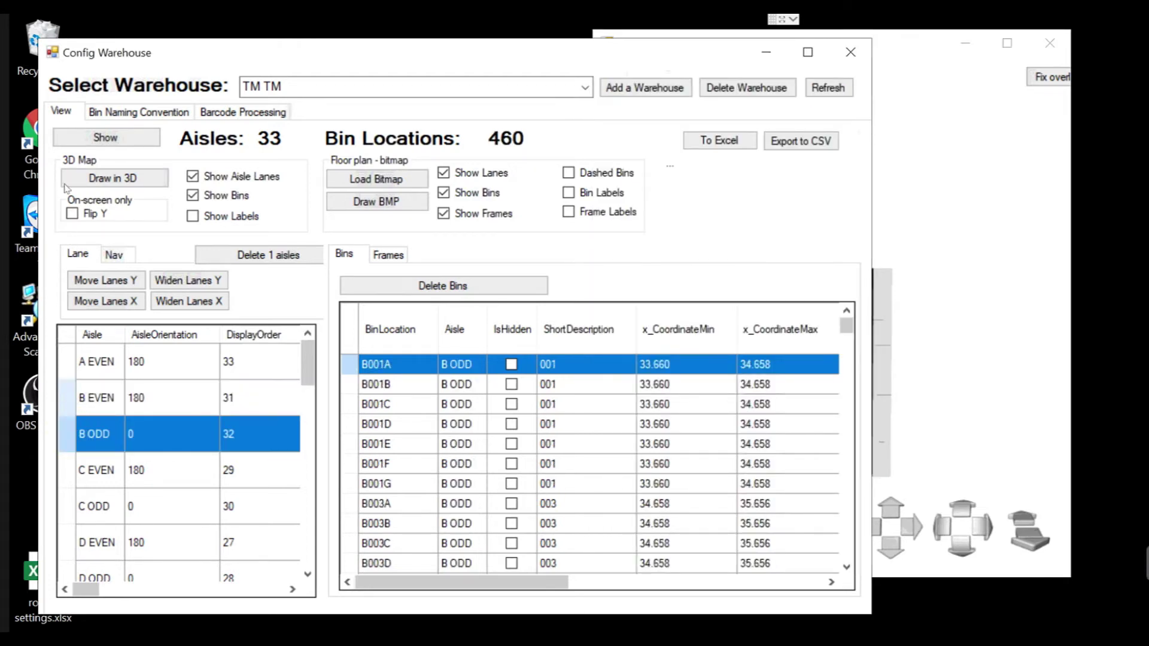
{"action": "left_click", "coordinate": [97, 178]}
{"action": "left_click_drag", "start_coordinate": [792, 506], "coordinate": [778, 477]}
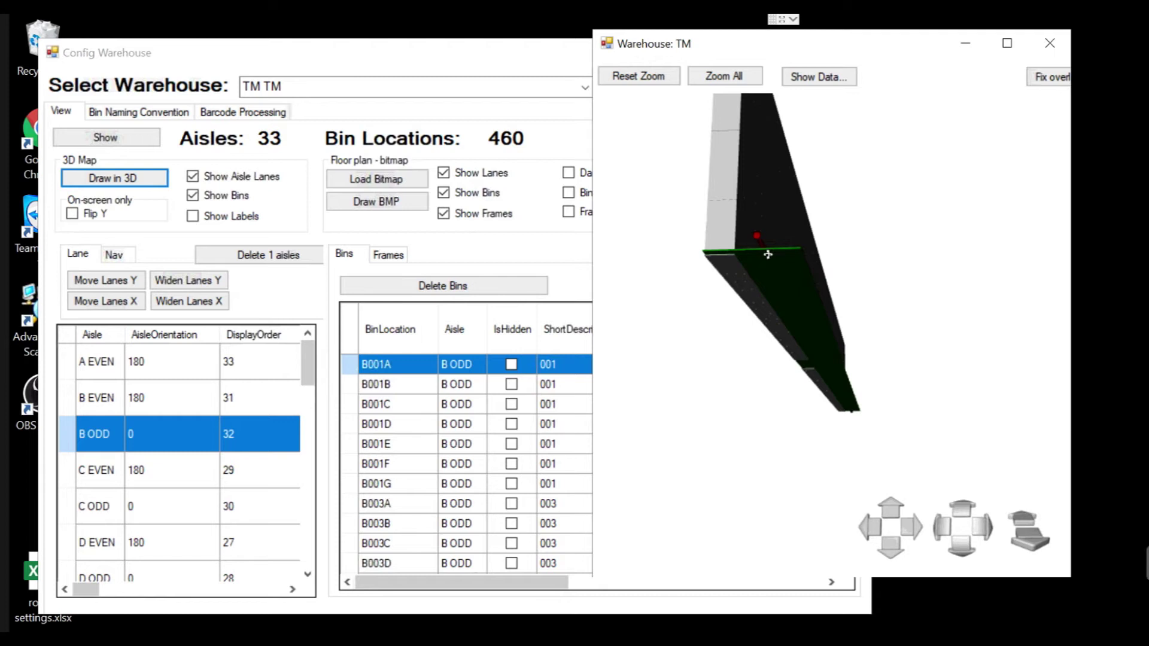
{"action": "mouse_move", "coordinate": [766, 272]}
{"action": "left_mouse_down"}
{"action": "mouse_move", "coordinate": [769, 292]}
{"action": "mouse_move", "coordinate": [751, 298]}
{"action": "mouse_move", "coordinate": [765, 280]}
{"action": "left_mouse_up"}
{"action": "left_click_drag", "start_coordinate": [757, 452], "coordinate": [762, 429]}
{"action": "left_click_drag", "start_coordinate": [836, 233], "coordinate": [844, 261]}
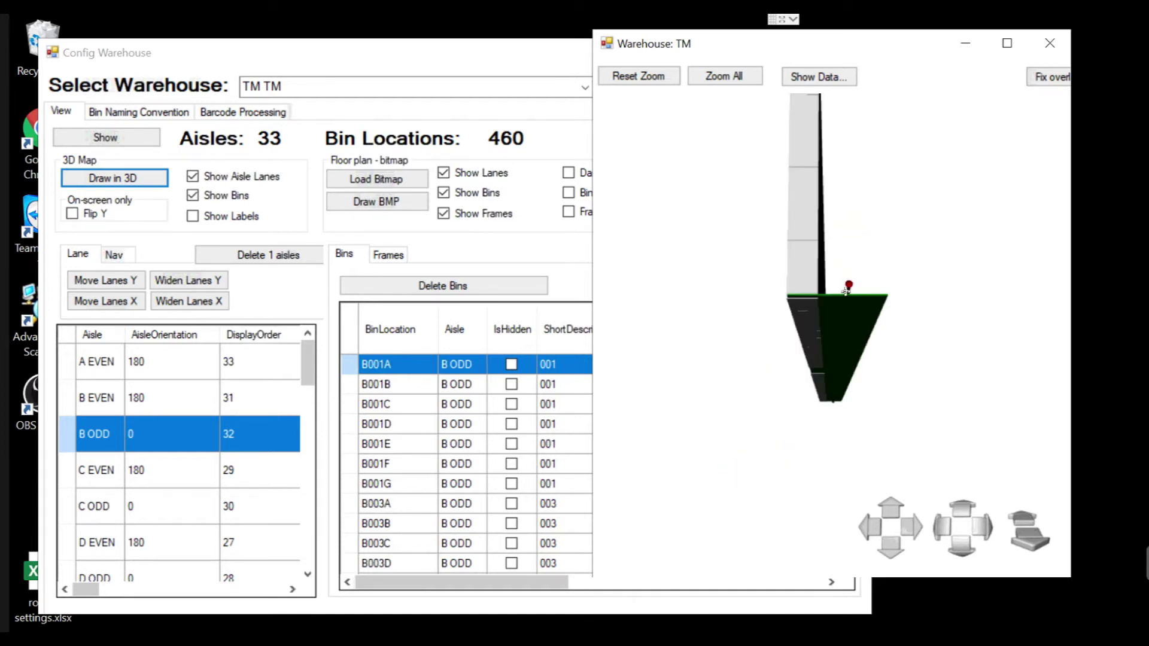
{"action": "left_click_drag", "start_coordinate": [846, 308], "coordinate": [710, 347]}
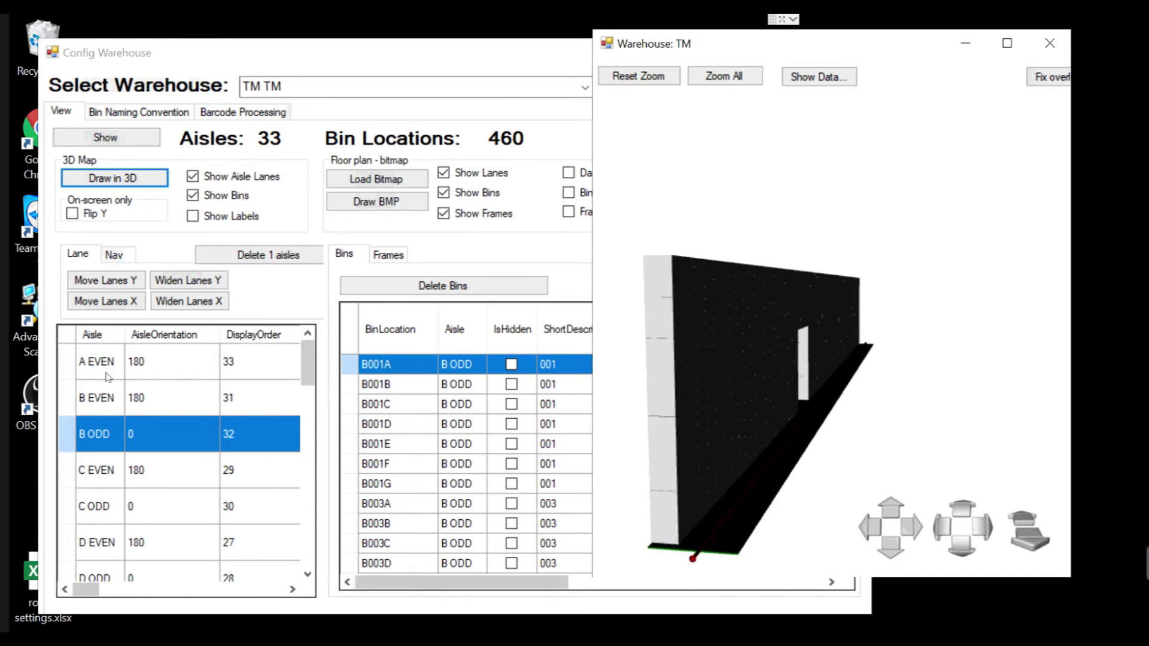
- Select aisles A EVEN through D ODD and redraw them in the 3D map to inspect the ends of their lanes
{"action": "left_click", "coordinate": [71, 371]}
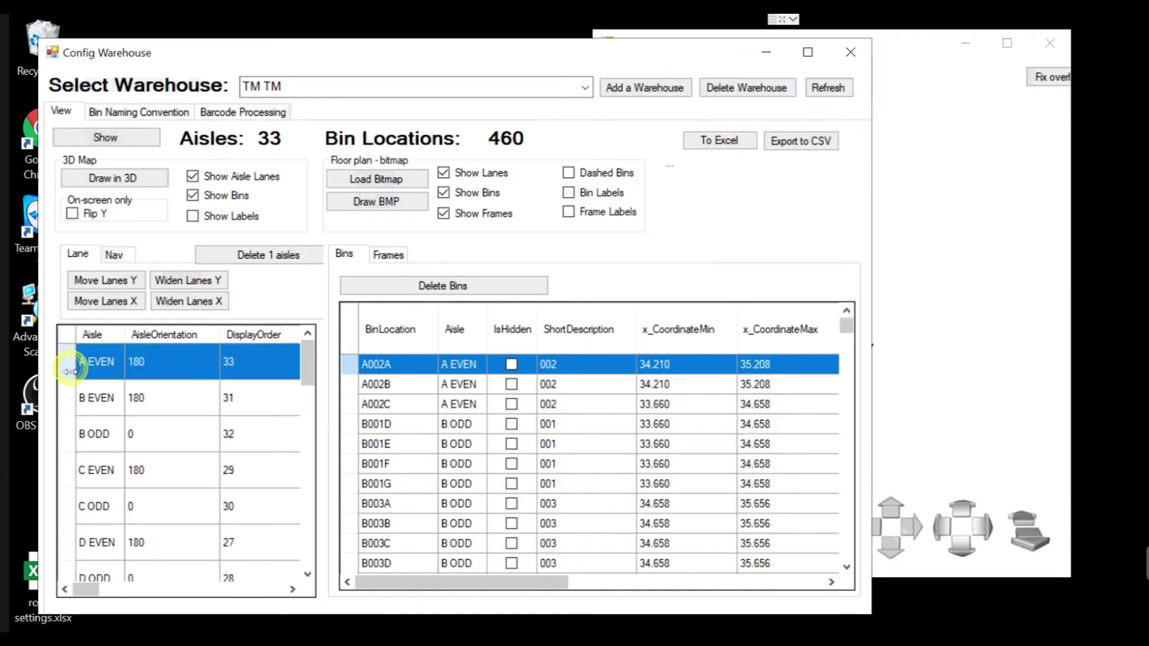
{"action": "left_click", "coordinate": [64, 578], "text": "shift"}
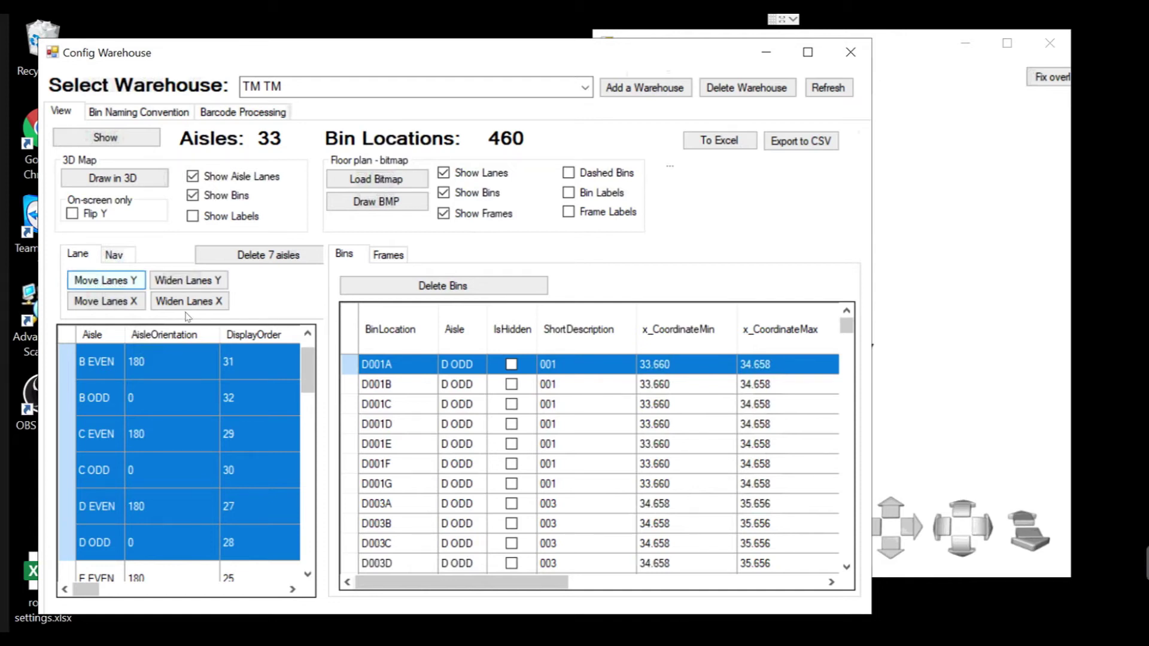
{"action": "left_click", "coordinate": [935, 404]}
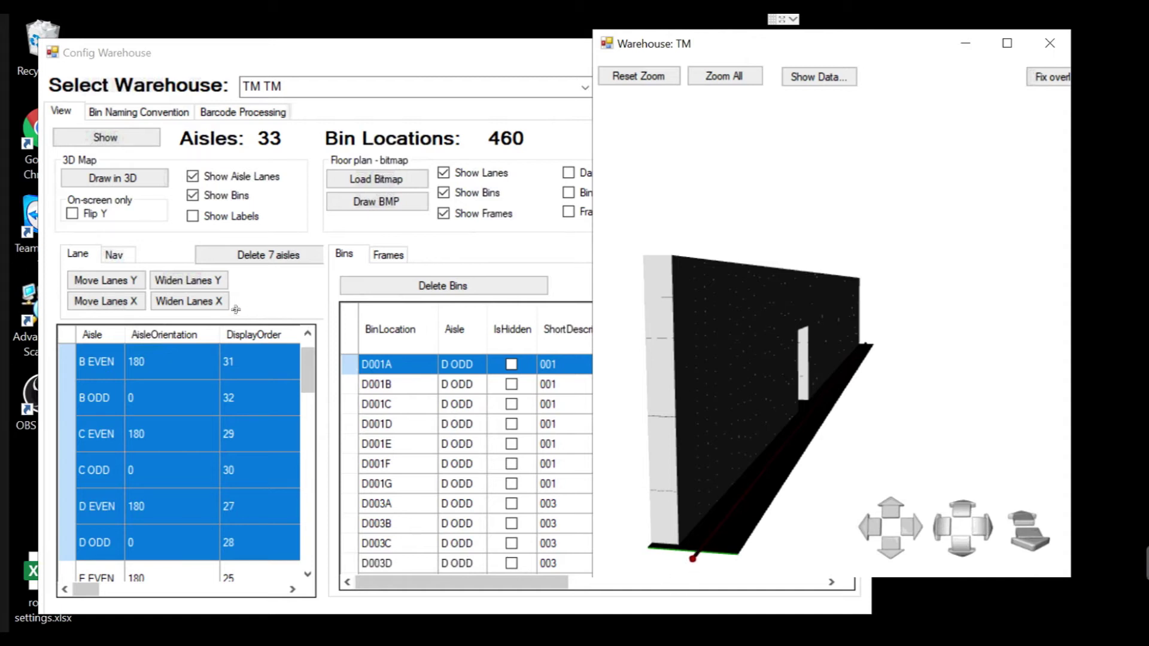
{"action": "left_click", "coordinate": [114, 179]}
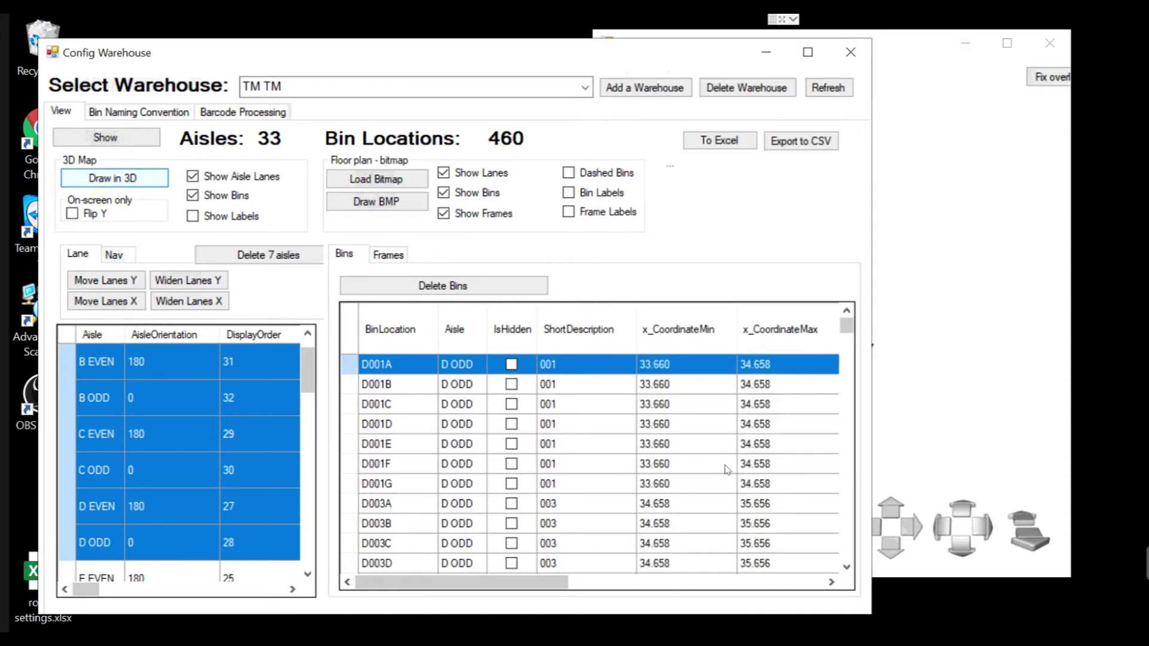
{"action": "left_click", "coordinate": [934, 383]}
{"action": "left_click_drag", "start_coordinate": [935, 390], "coordinate": [916, 390]}
{"action": "left_click", "coordinate": [914, 363]}
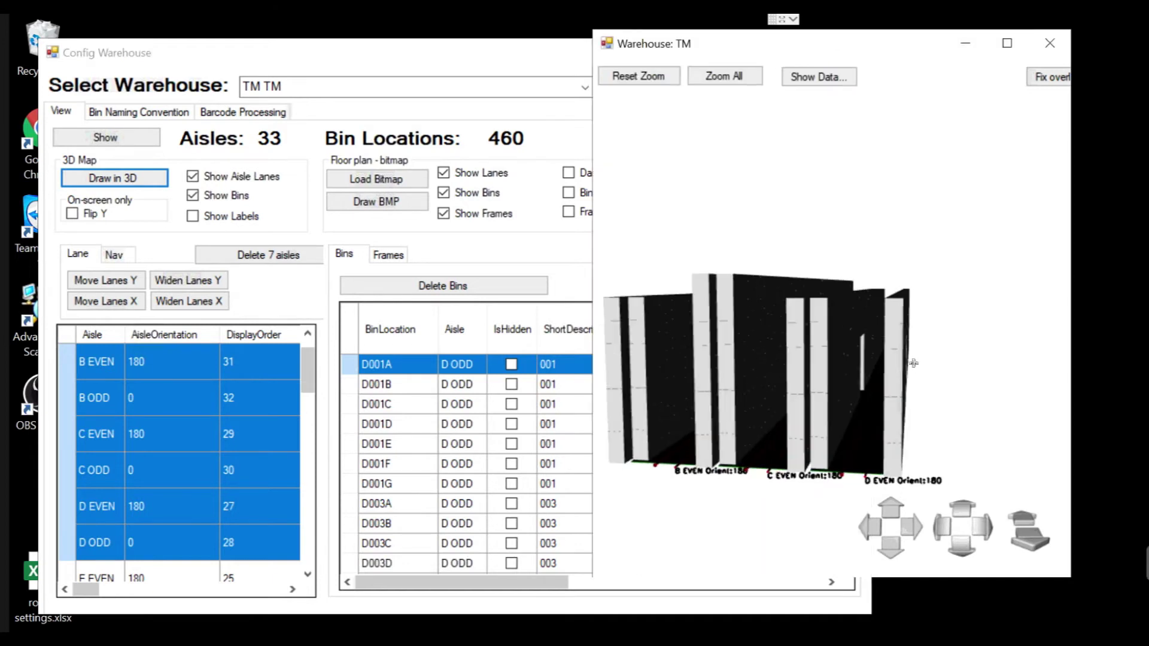
{"action": "left_click_drag", "start_coordinate": [817, 417], "coordinate": [937, 392]}
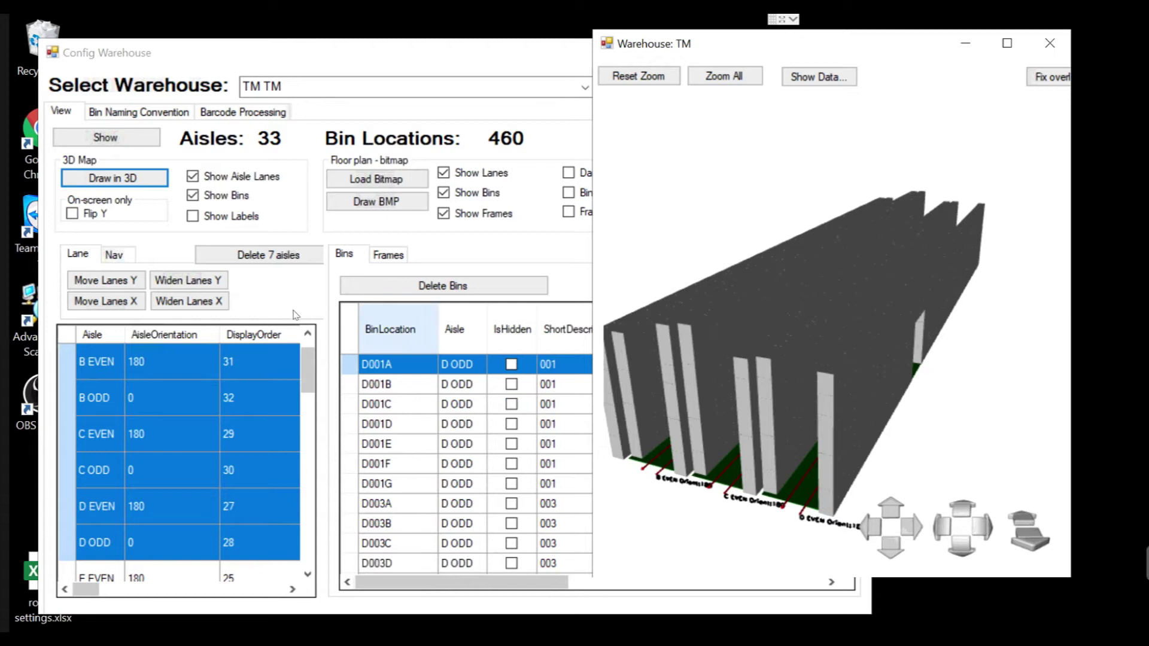
- Widen the lanes of the seven selected aisles along X by 5, and check the lane ends in the 3D map
{"action": "left_click", "coordinate": [188, 302]}
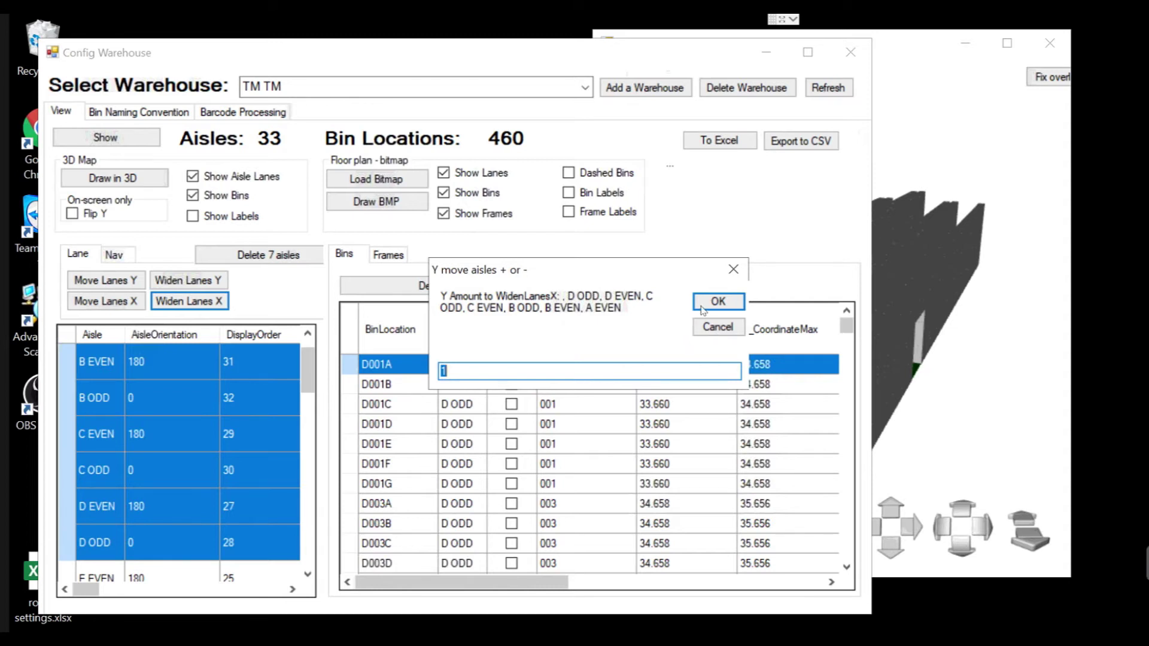
{"action": "left_click", "coordinate": [456, 372]}
{"action": "type", "text": "5"}
{"action": "key", "text": "Return"}
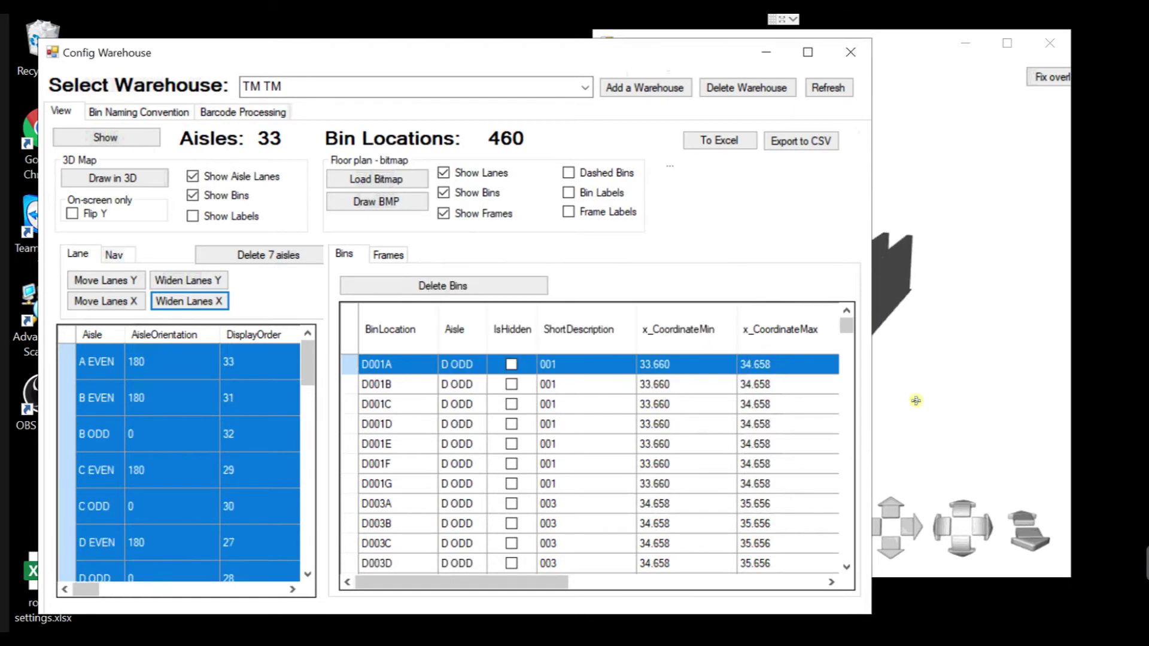
{"action": "left_click_drag", "start_coordinate": [905, 406], "coordinate": [709, 578]}
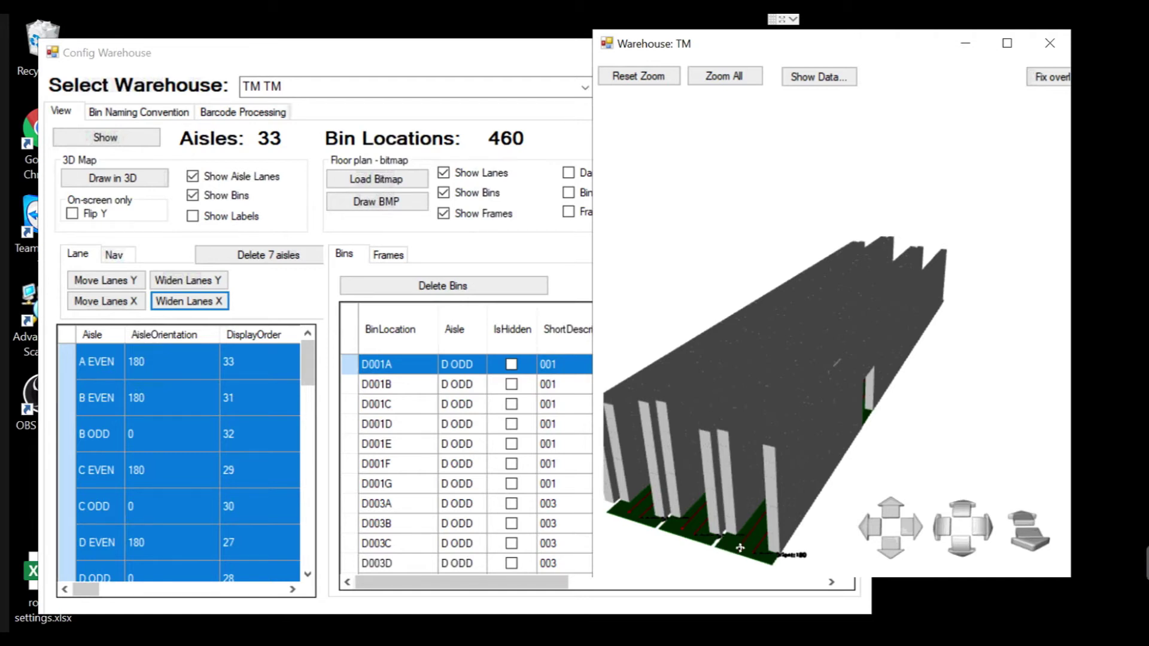
{"action": "left_click_drag", "start_coordinate": [940, 363], "coordinate": [686, 348]}
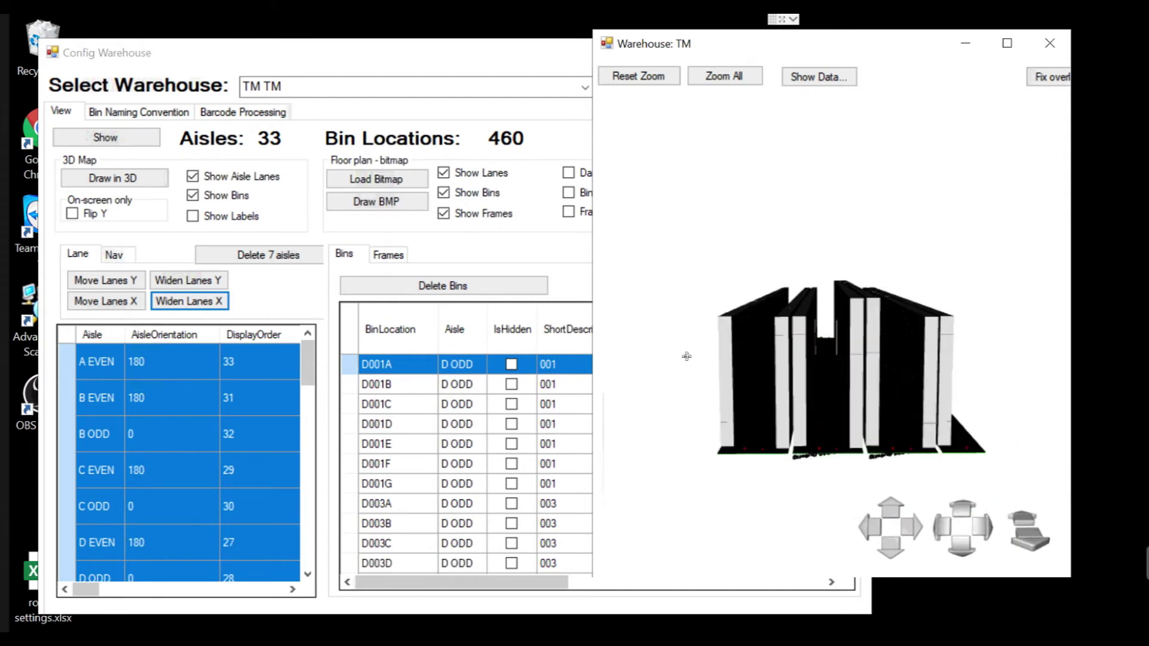
{"action": "left_click_drag", "start_coordinate": [731, 448], "coordinate": [697, 556]}
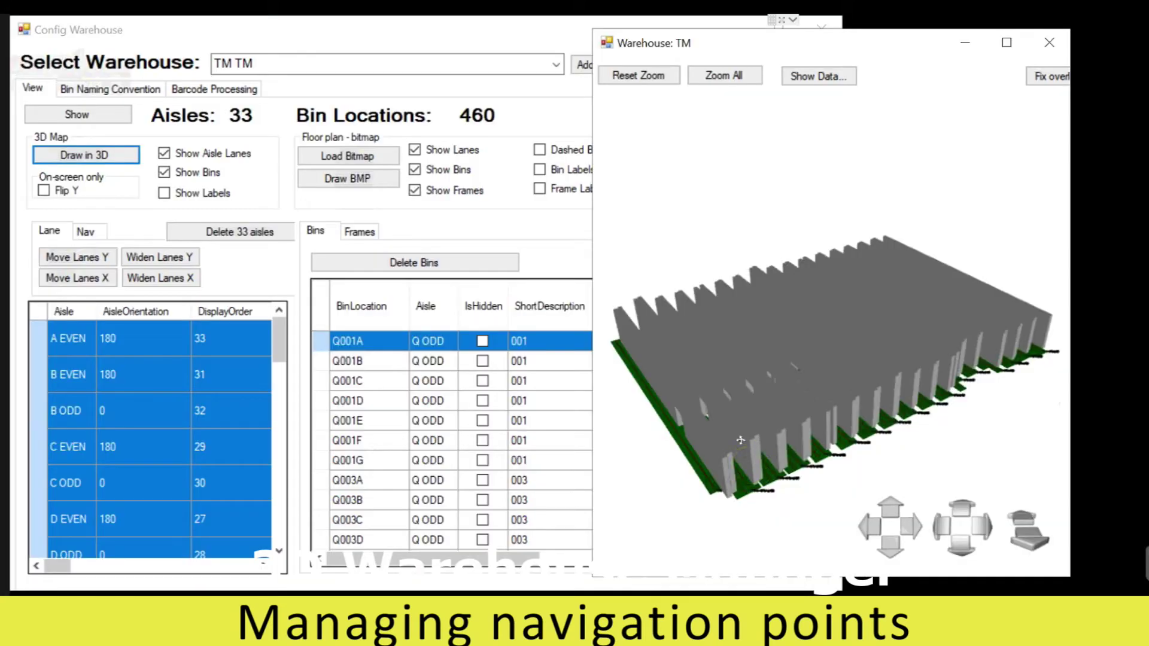
- Examine the red navigation lines and their end points in the lanes of all 33 aisles in the 3D map
{"action": "left_click_drag", "start_coordinate": [740, 439], "coordinate": [779, 465]}
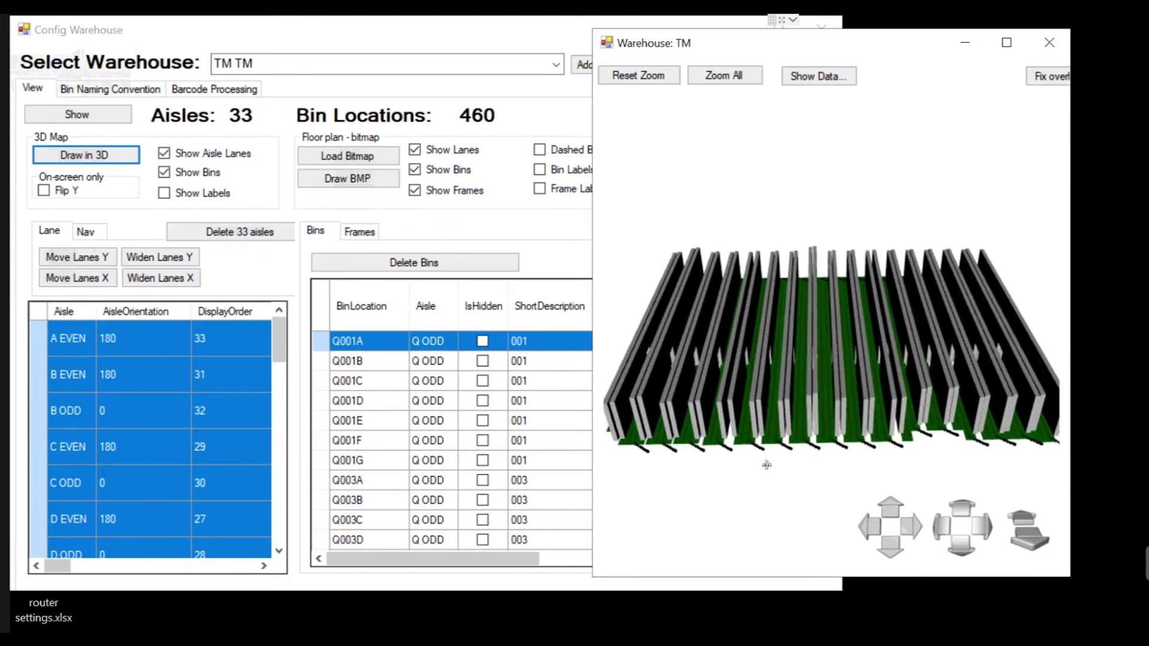
{"action": "scroll", "coordinate": [761, 468], "scroll_direction": "up", "scroll_amount": 5}
{"action": "scroll", "coordinate": [760, 470], "scroll_direction": "down", "scroll_amount": 3}
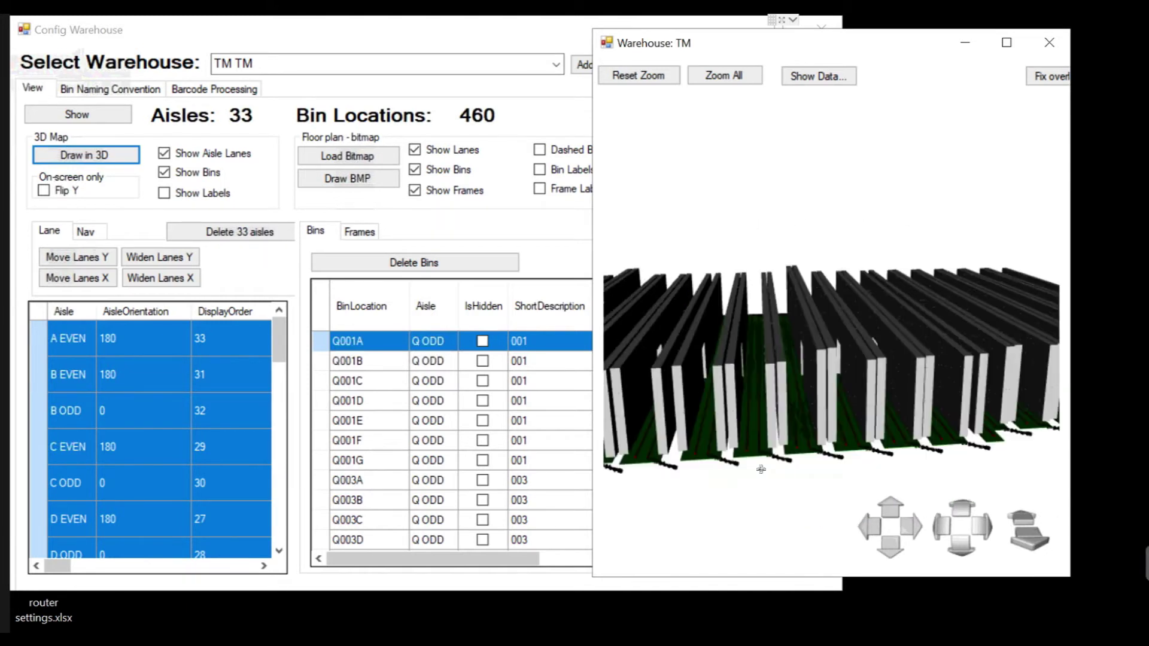
{"action": "left_click_drag", "start_coordinate": [828, 485], "coordinate": [931, 496]}
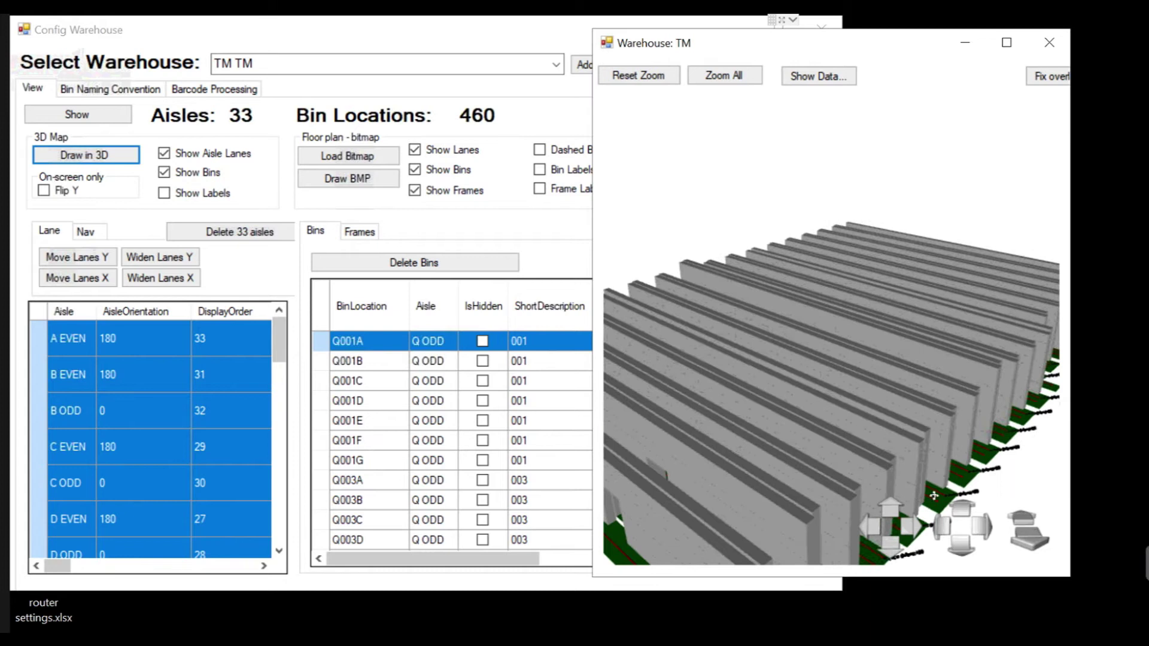
{"action": "scroll", "coordinate": [705, 469], "scroll_direction": "up", "scroll_amount": 4}
{"action": "left_click_drag", "start_coordinate": [975, 495], "coordinate": [827, 538]}
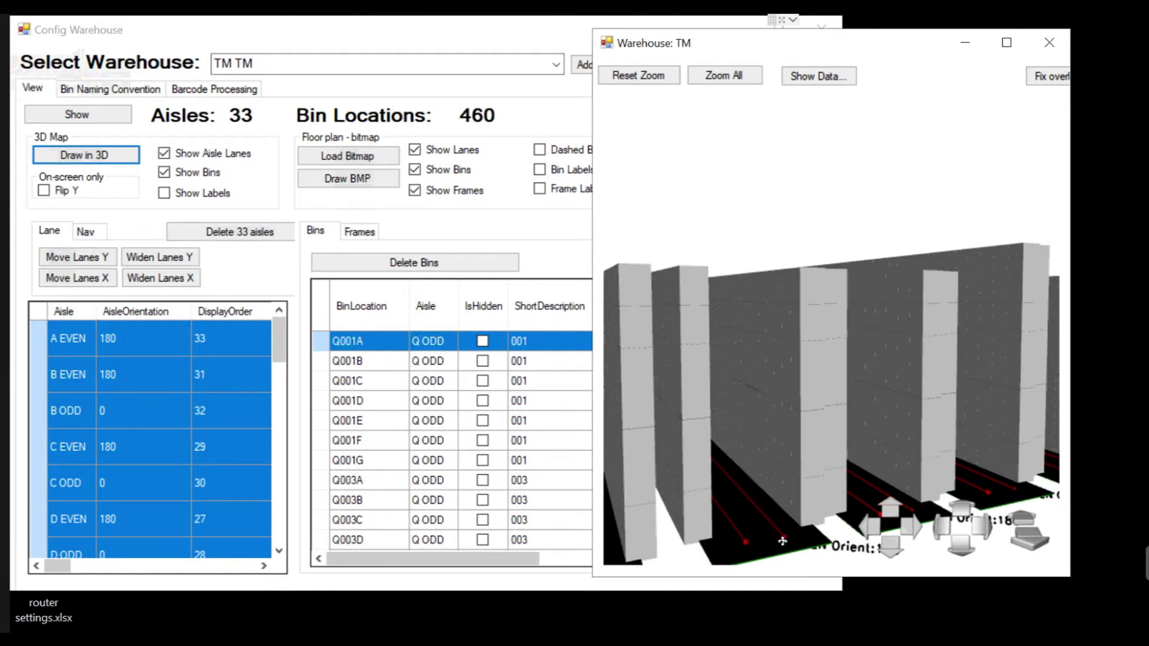
{"action": "left_click_drag", "start_coordinate": [786, 571], "coordinate": [729, 525]}
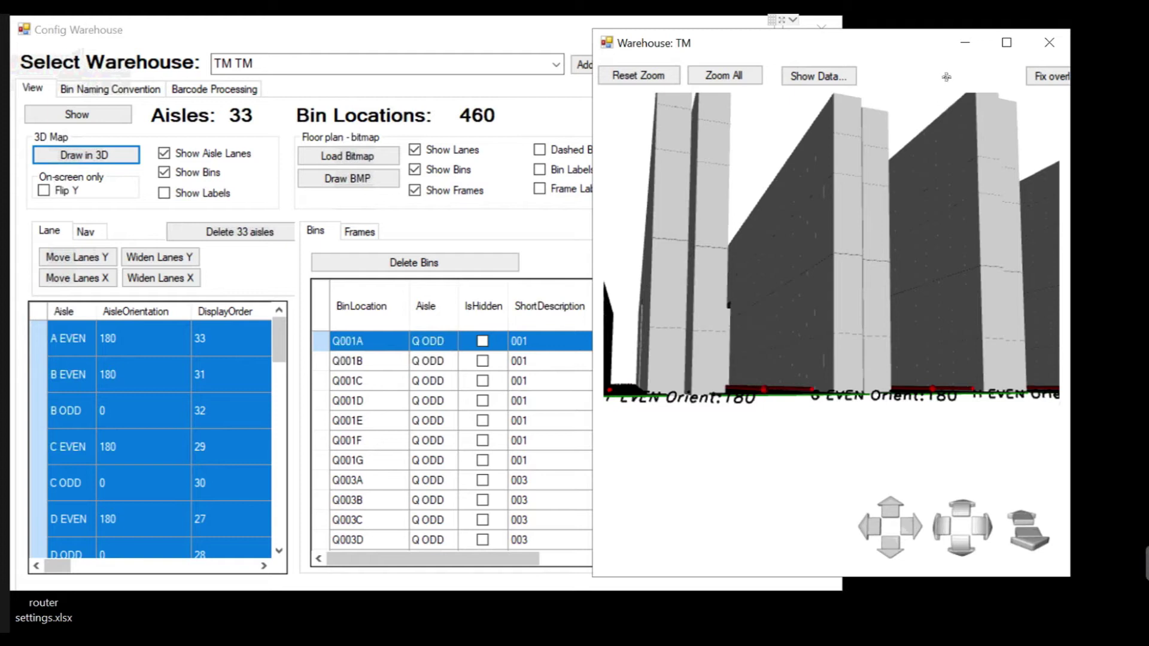
- Close the 3D map and the warehouse configuration, returning to the MiR robot dashboard in the browser
{"action": "left_click", "coordinate": [1050, 44]}
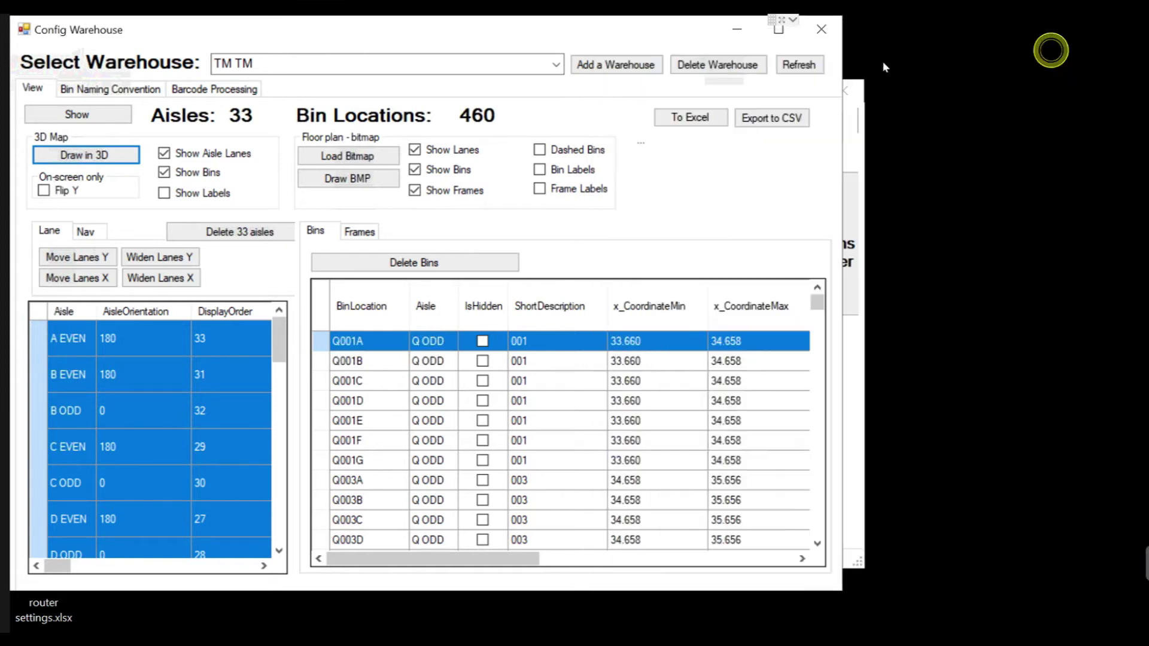
{"action": "left_click", "coordinate": [821, 35]}
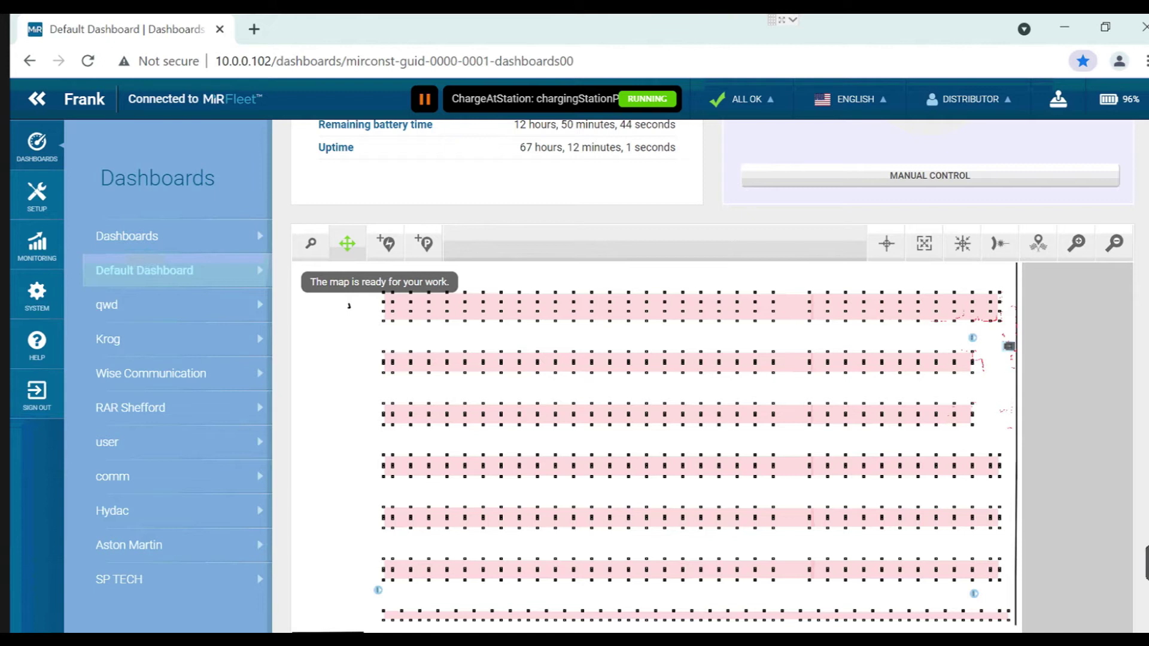
{"action": "mouse_move", "coordinate": [233, 642]}
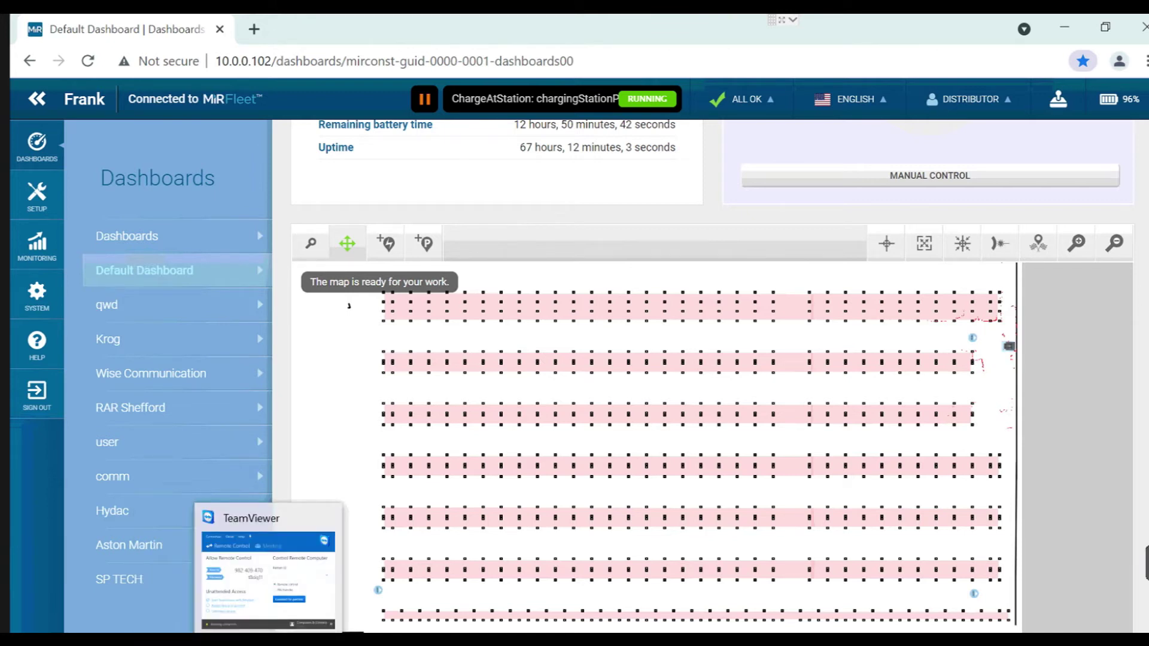
{"action": "mouse_move", "coordinate": [165, 642]}
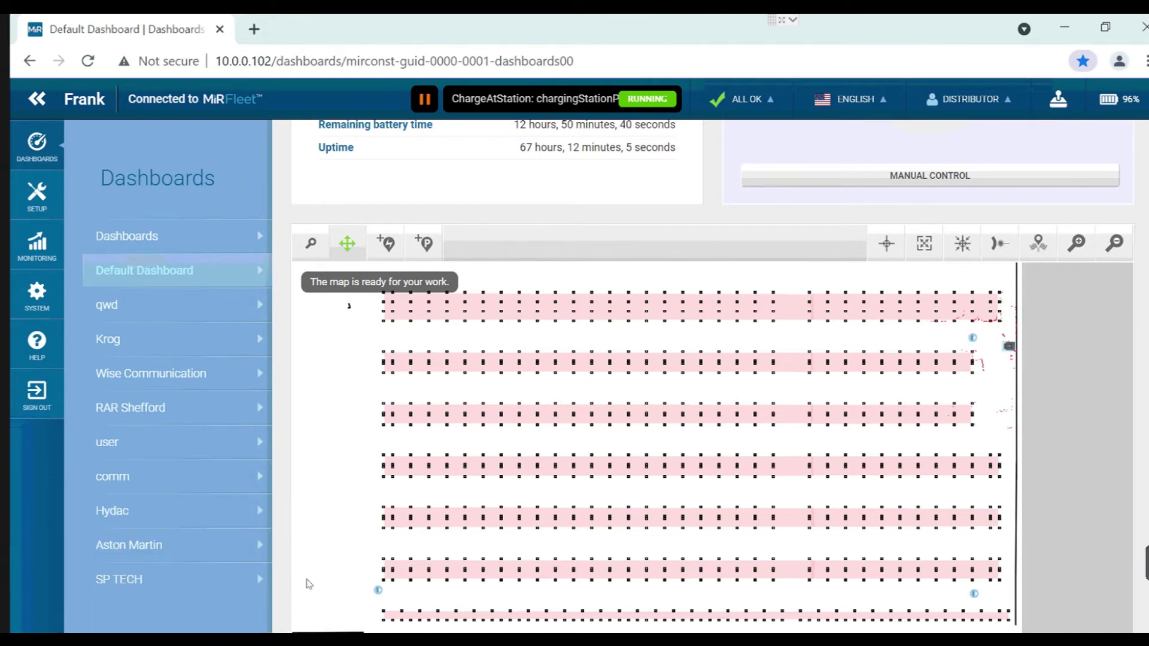
- Move the S ODD Start position on the map to X 31.750, Y 6.250 with an orientation of 1.507
{"action": "left_click", "coordinate": [378, 592]}
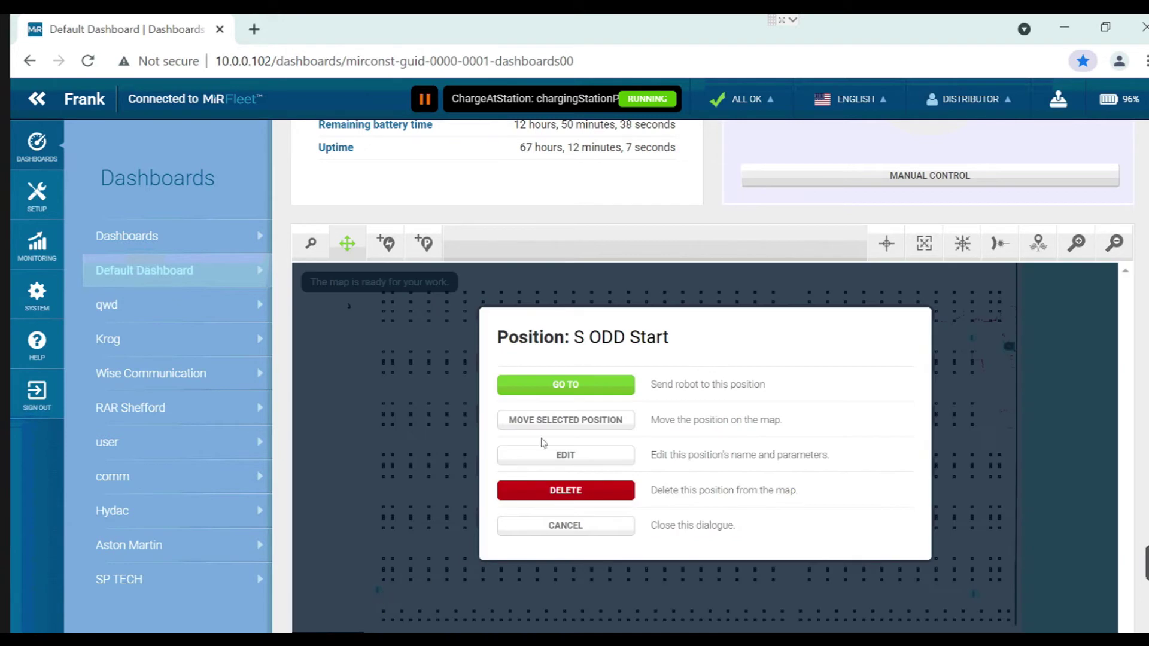
{"action": "left_click", "coordinate": [551, 420]}
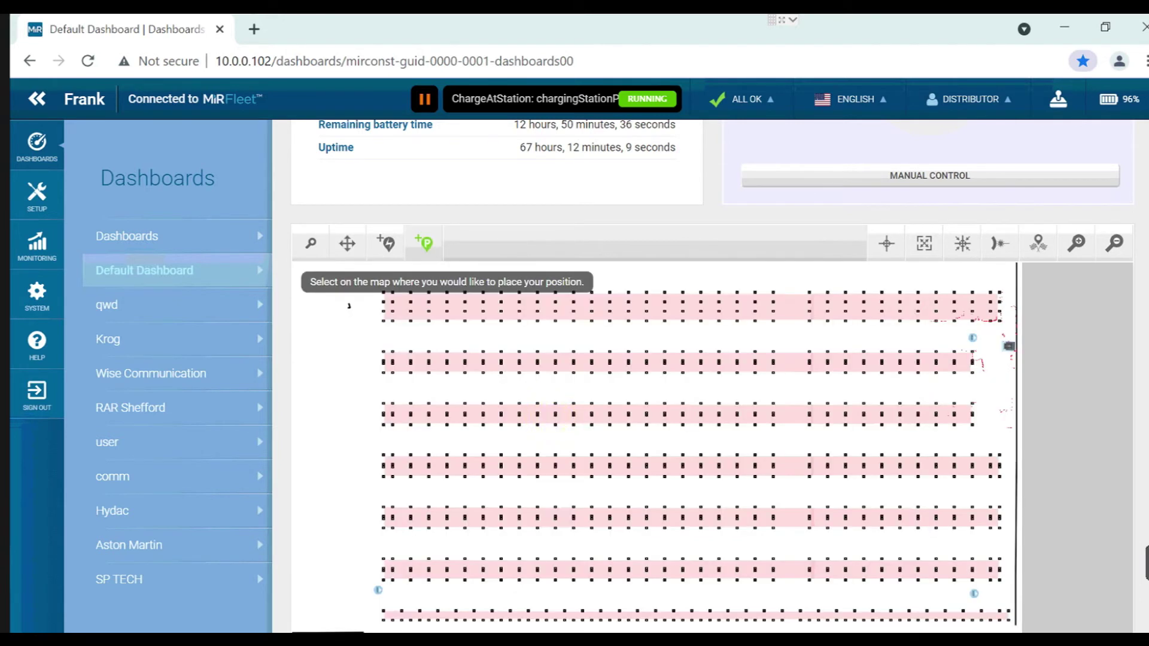
{"action": "left_click", "coordinate": [364, 589]}
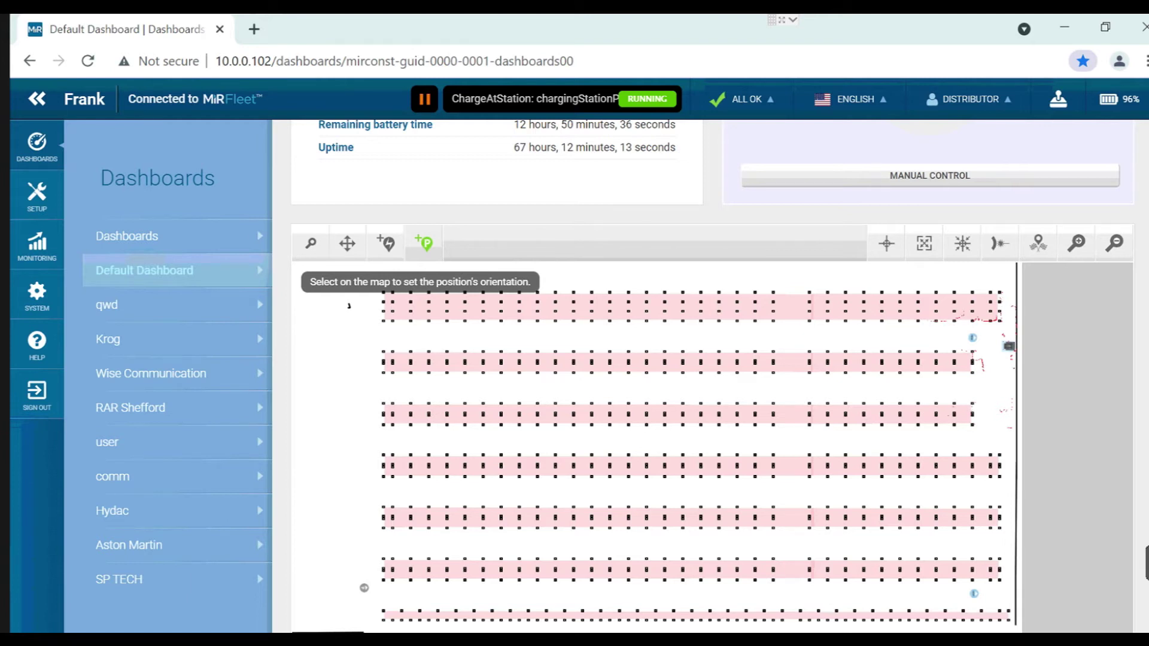
{"action": "left_click", "coordinate": [381, 587]}
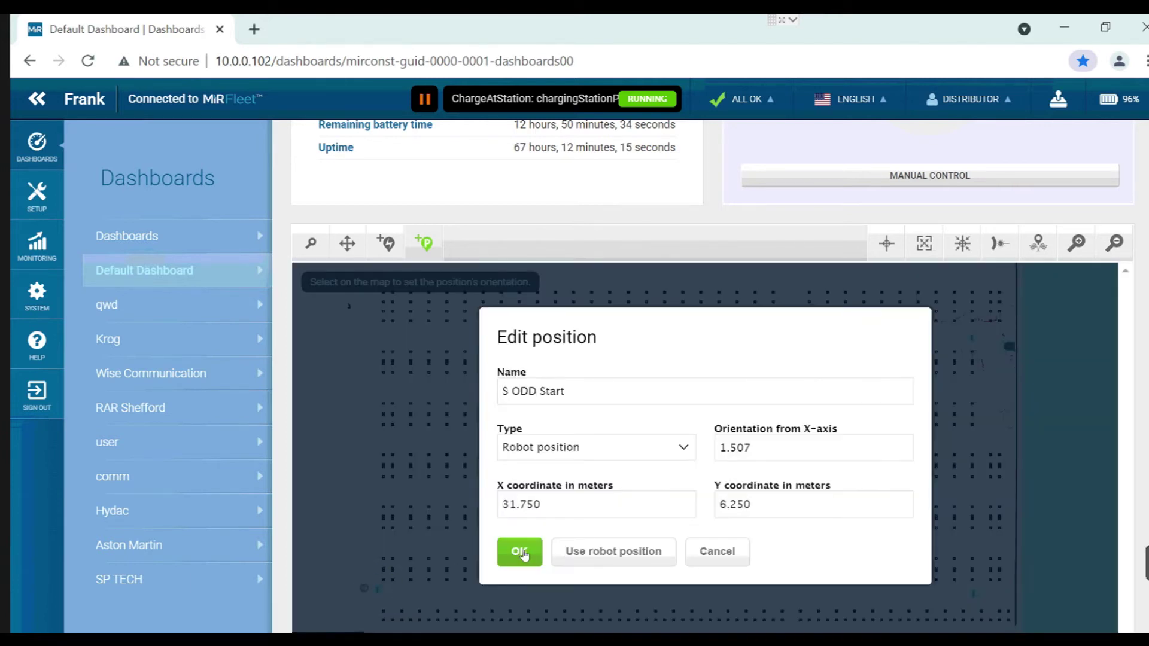
{"action": "left_click", "coordinate": [518, 551]}
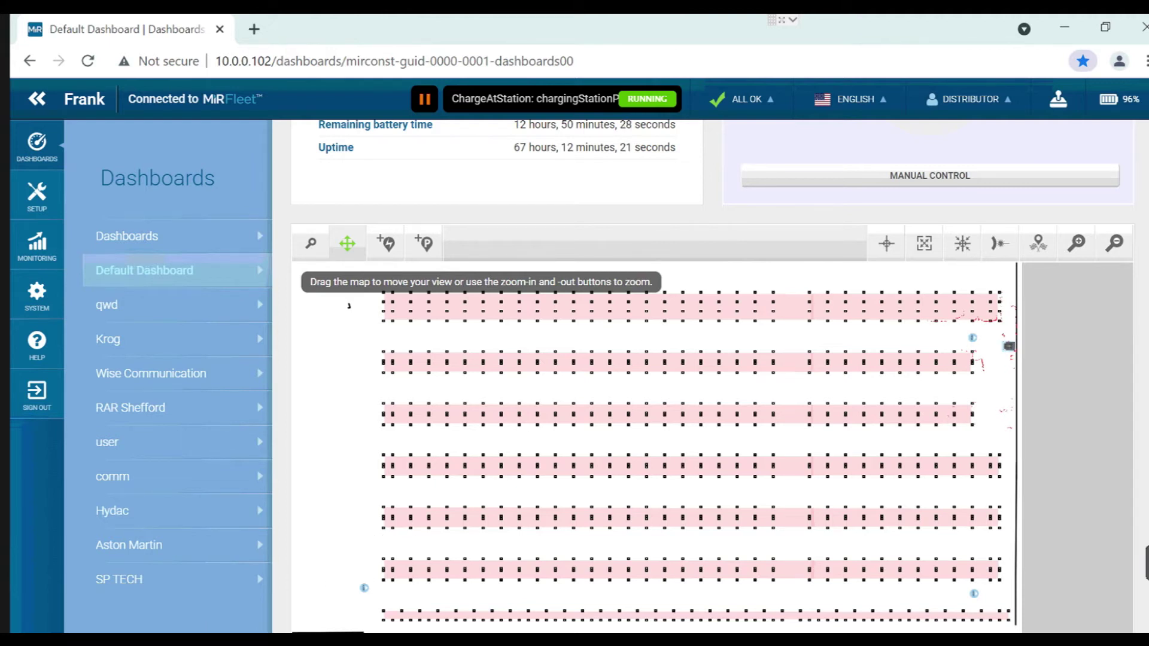
- Switch to ScanMan Warehouse 3d Manager, open the MiR Positions Manager and load the aisles from the database
{"action": "left_click", "coordinate": [167, 641]}
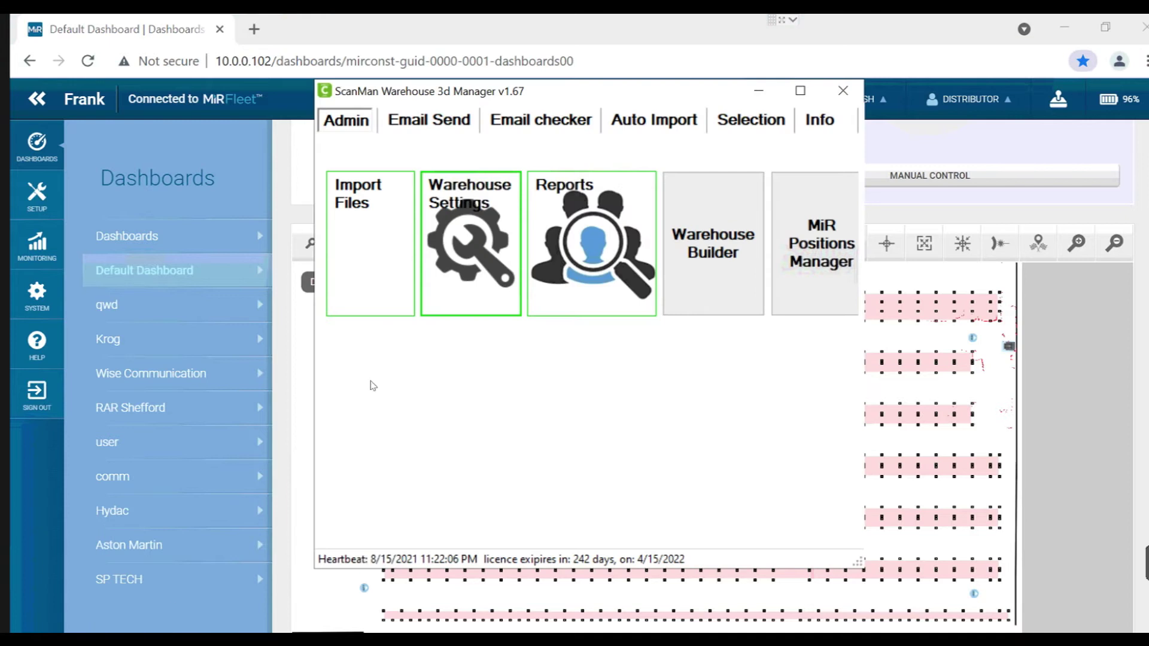
{"action": "left_click", "coordinate": [814, 259]}
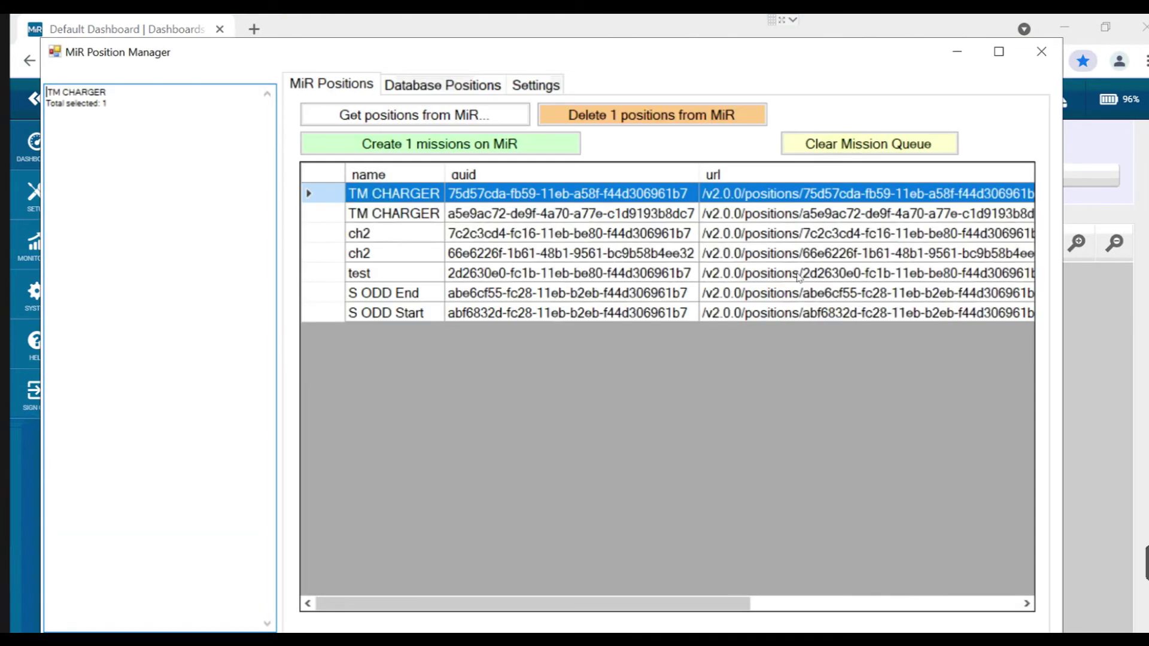
{"action": "left_click", "coordinate": [422, 88]}
{"action": "left_click", "coordinate": [388, 117]}
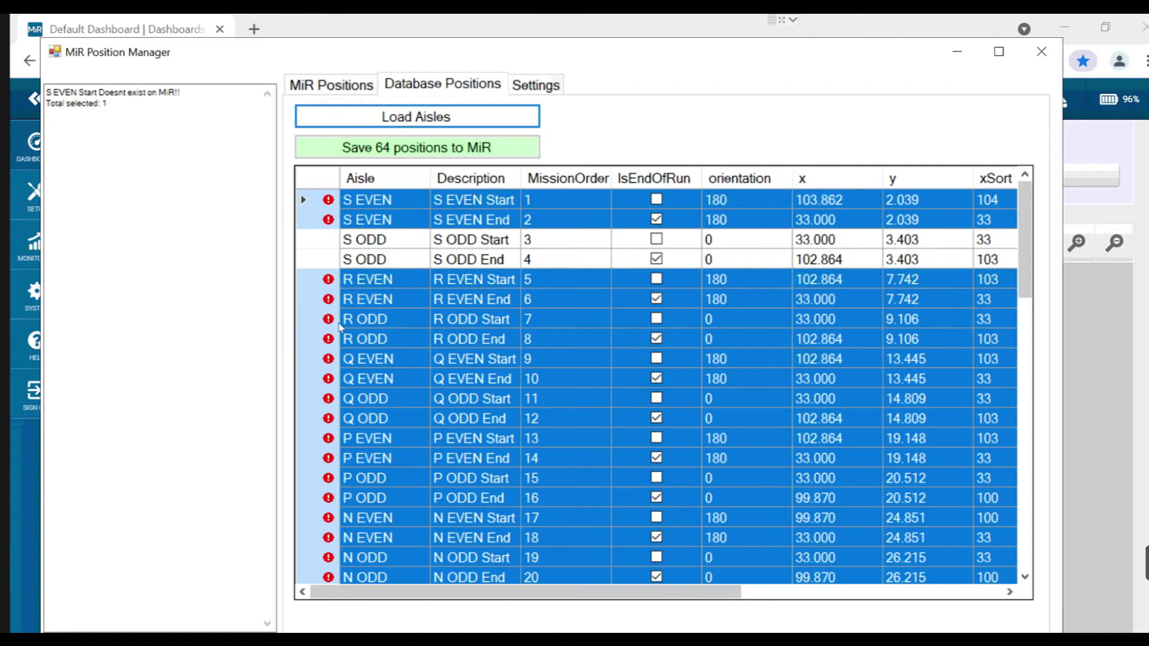
- Save the 64 flagged aisle positions to MiR and reload the robot dashboard to check them on the map
{"action": "mouse_move", "coordinate": [327, 302]}
{"action": "left_click", "coordinate": [1114, 502]}
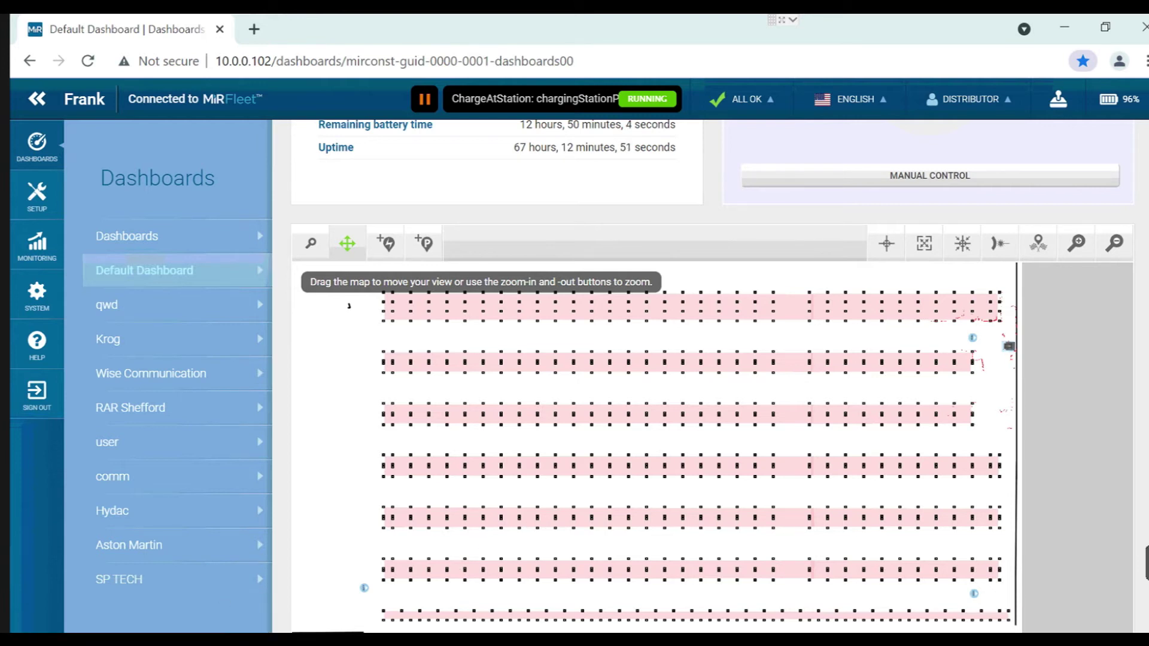
{"action": "left_click", "coordinate": [265, 544]}
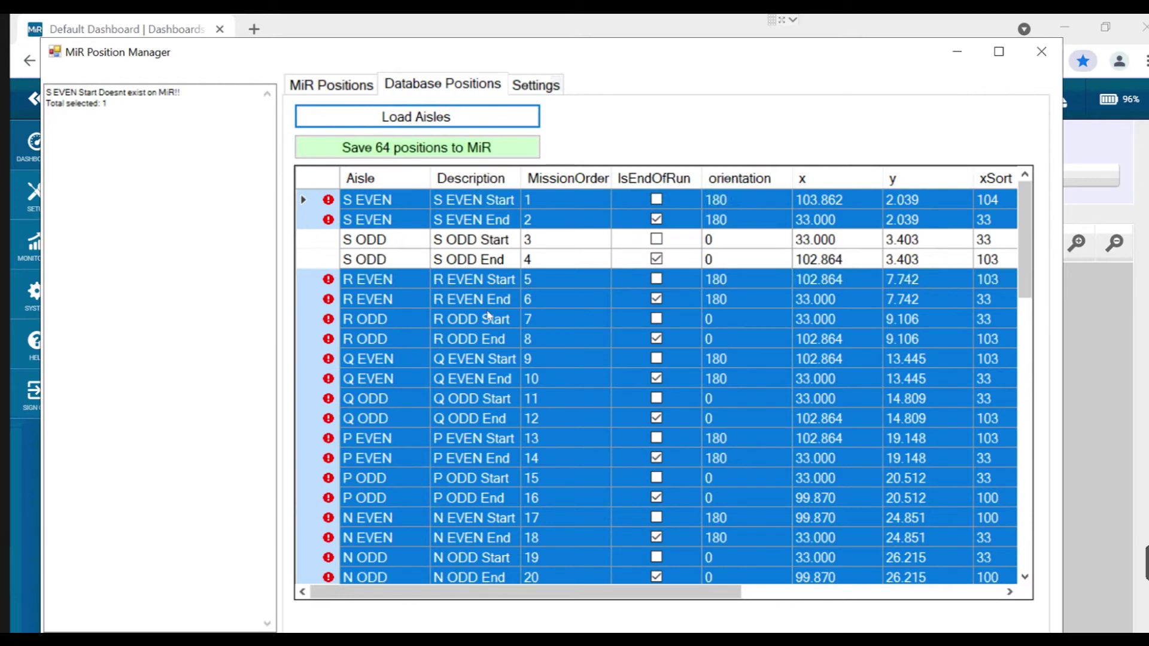
{"action": "left_click", "coordinate": [384, 147]}
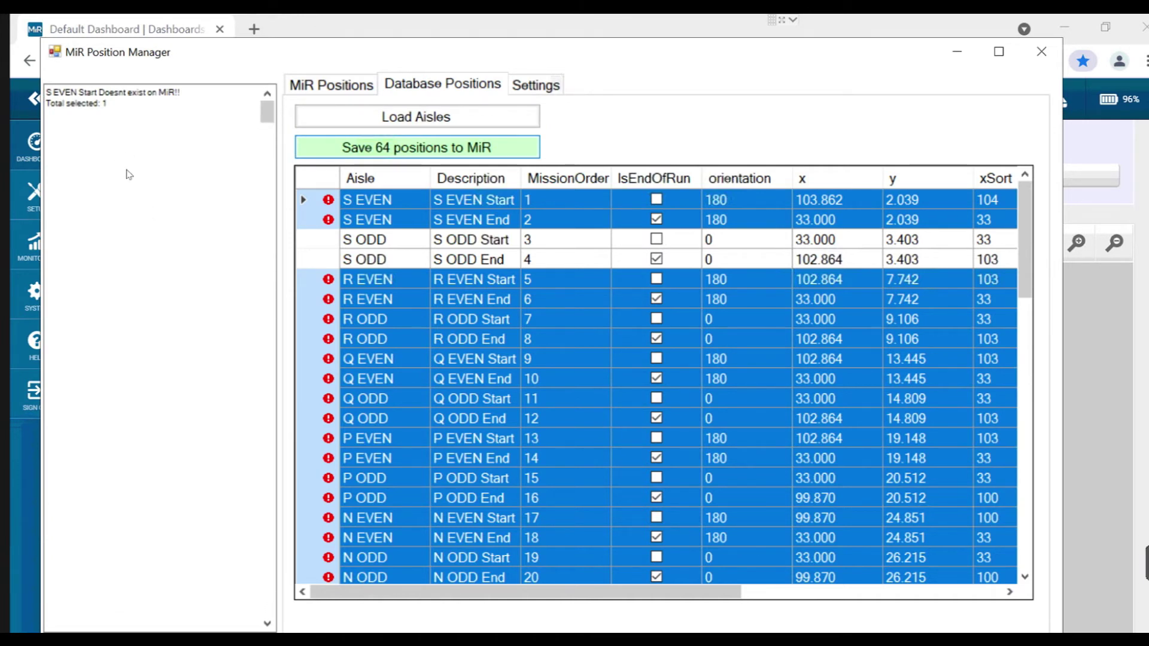
{"action": "left_click", "coordinate": [1102, 356]}
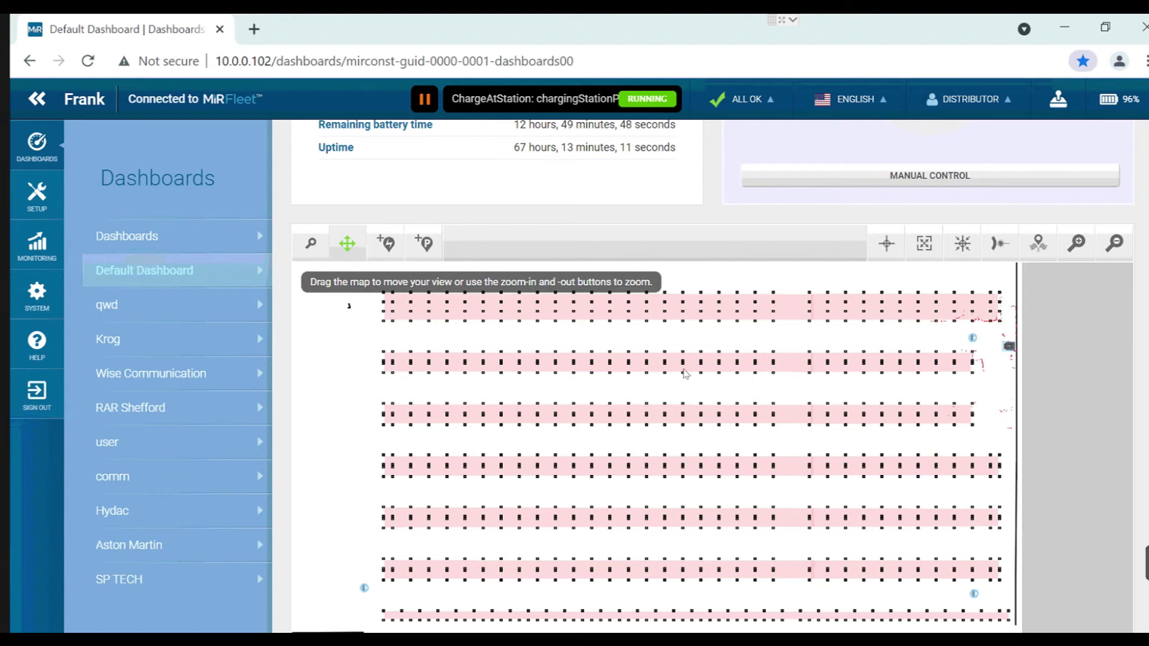
{"action": "left_click", "coordinate": [95, 63]}
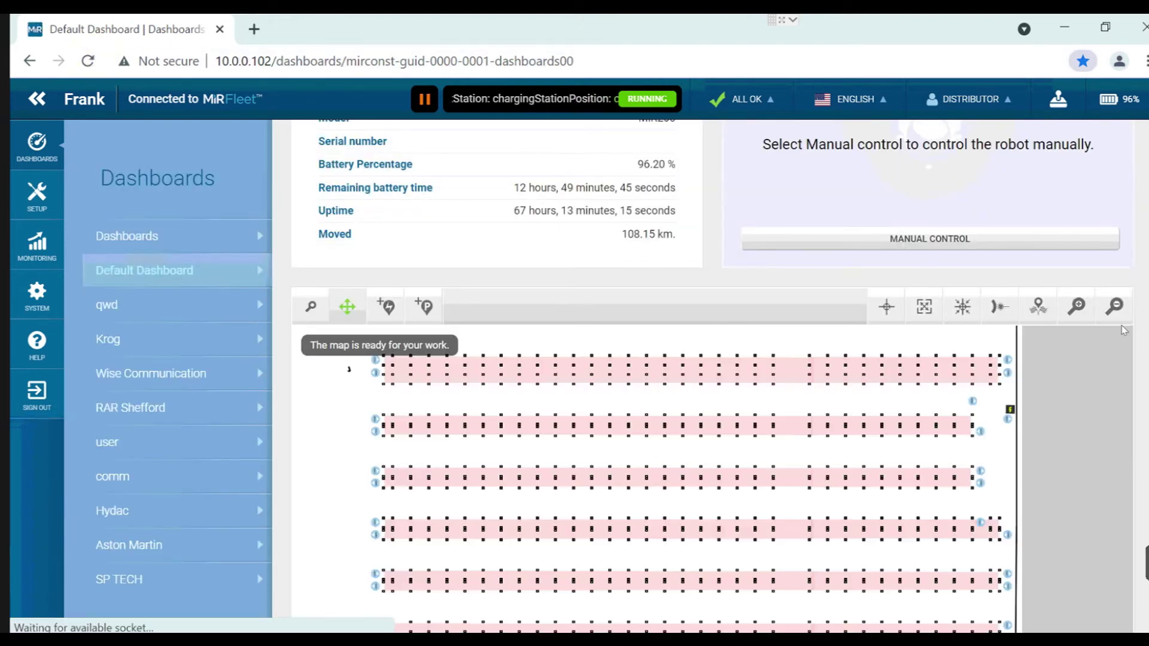
{"action": "scroll", "coordinate": [712, 377], "scroll_direction": "down", "scroll_amount": 2}
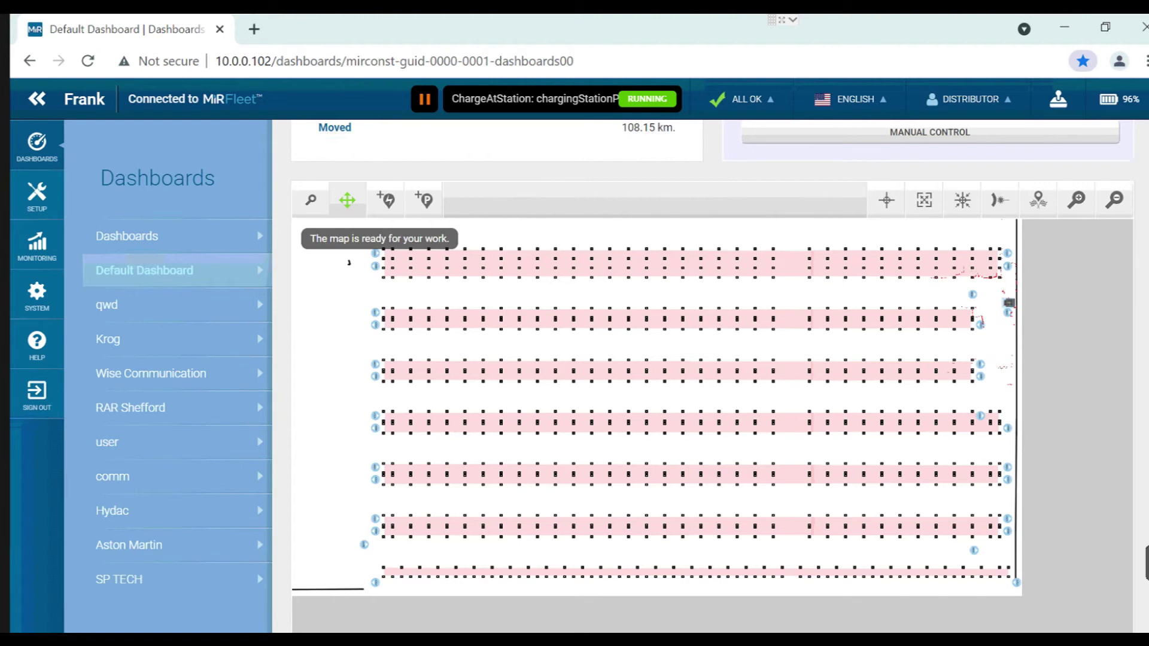
- Return to MiR Position Manager and enable Normalise Robot X Y in its settings
{"action": "mouse_move", "coordinate": [303, 642]}
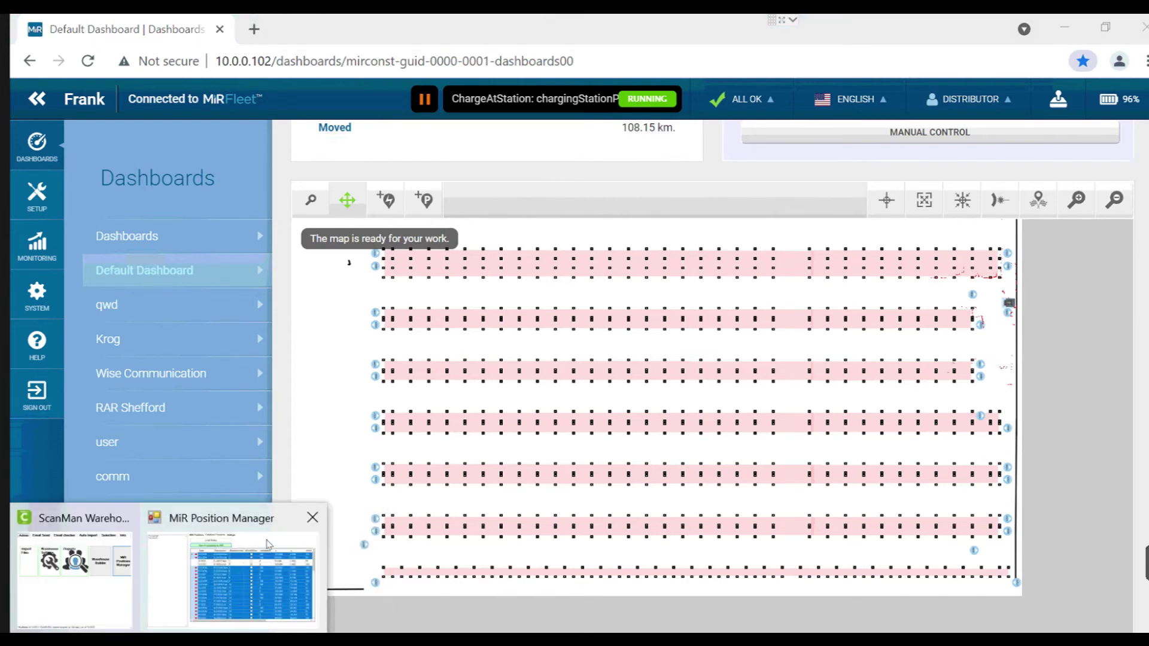
{"action": "left_click", "coordinate": [267, 544]}
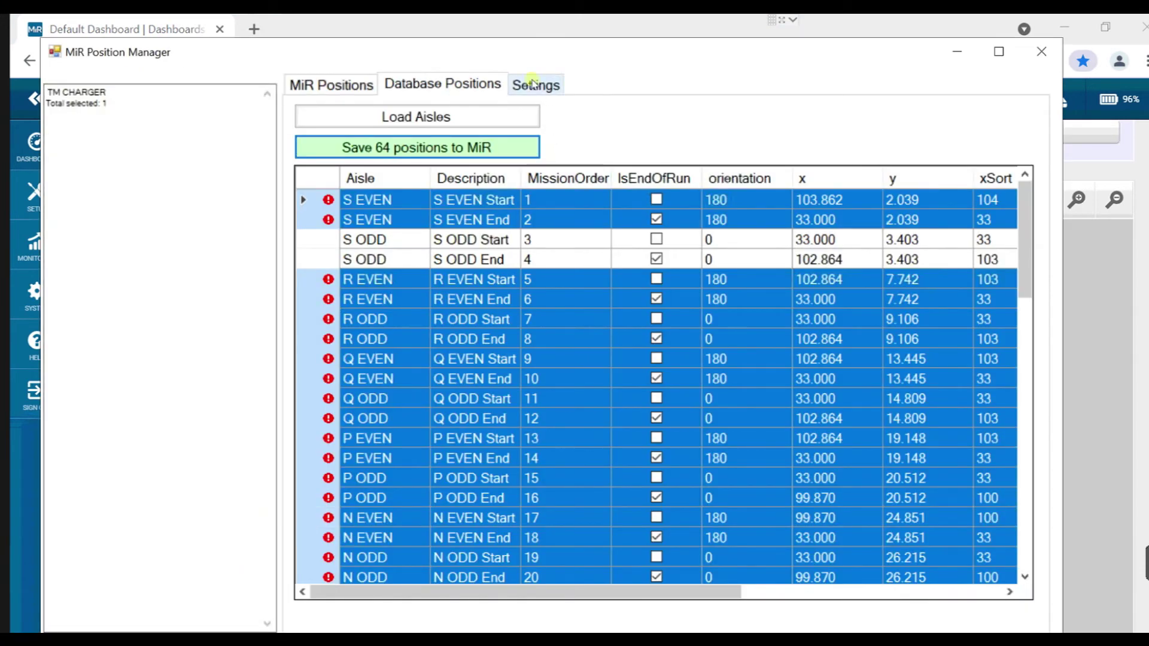
{"action": "left_click", "coordinate": [533, 84]}
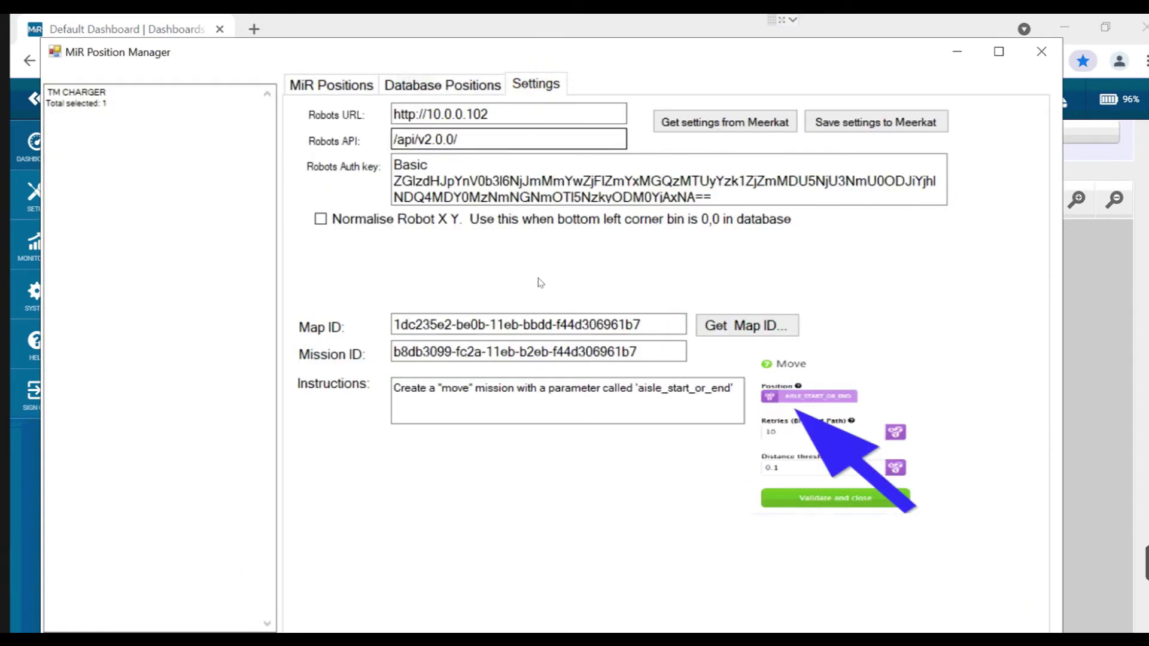
{"action": "left_click", "coordinate": [321, 219]}
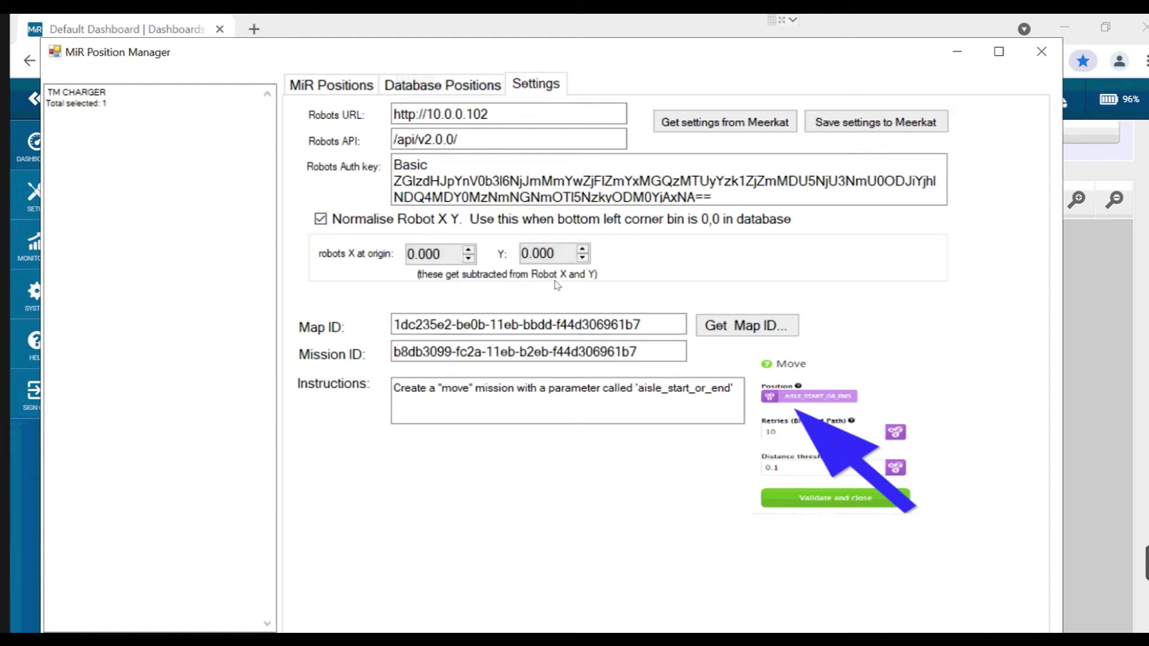
- Compare the position markers on the dashboard map and set the robot's Y at origin to 1
{"action": "left_click", "coordinate": [1081, 358]}
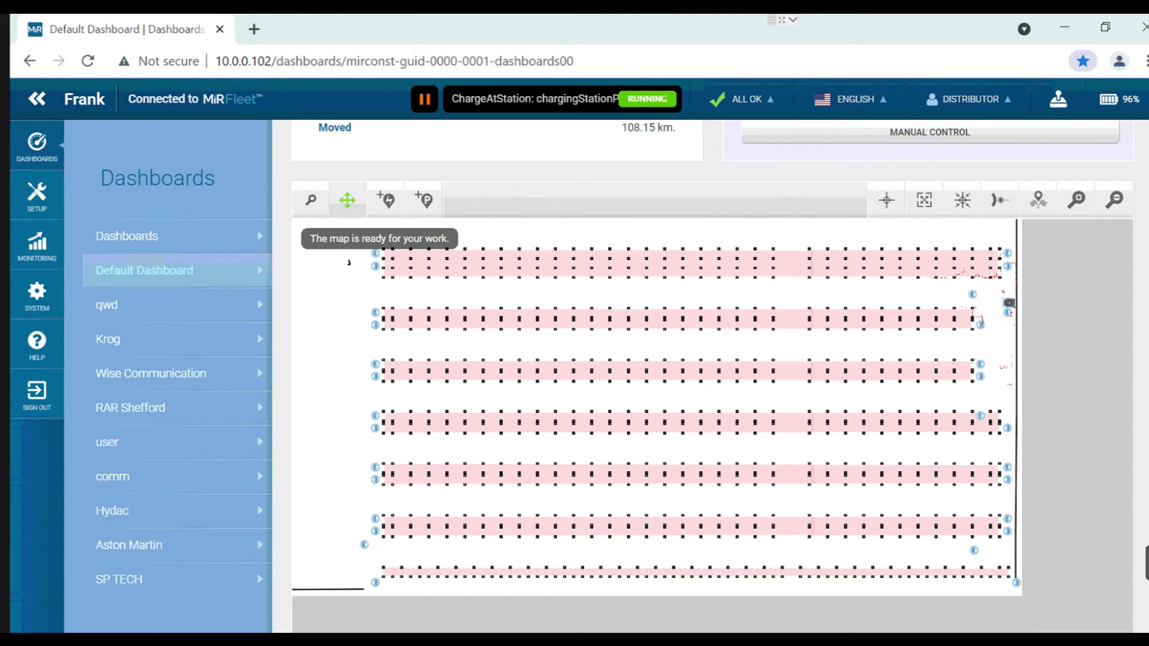
{"action": "key", "text": "alt+Tab"}
{"action": "left_click", "coordinate": [239, 640]}
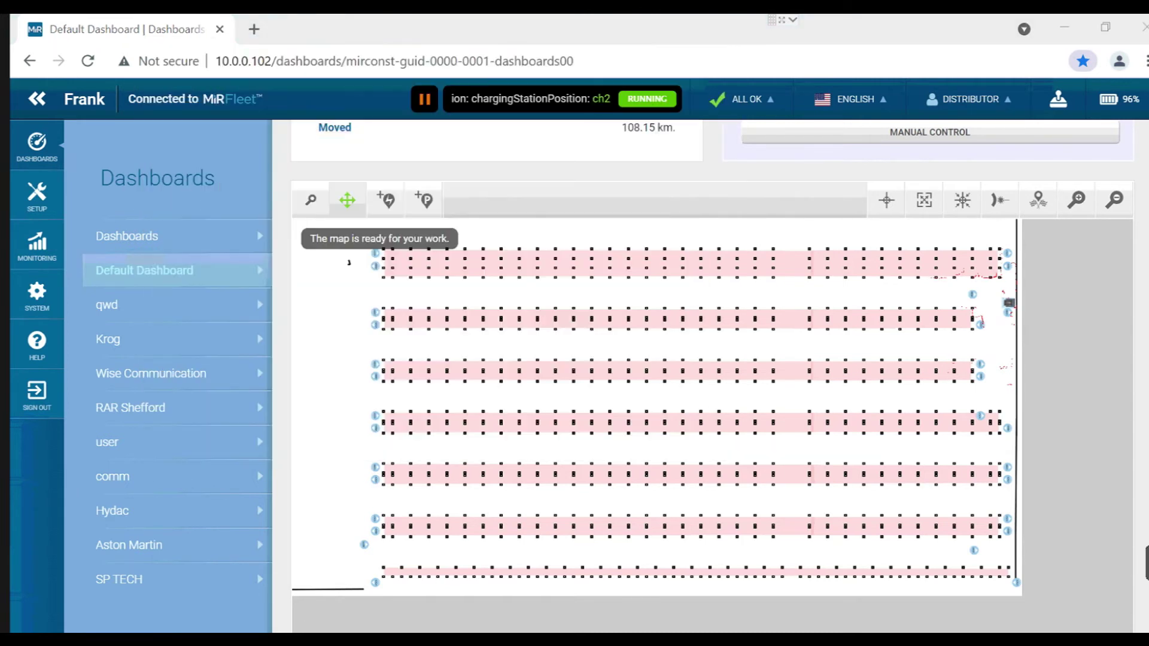
{"action": "mouse_move", "coordinate": [179, 640]}
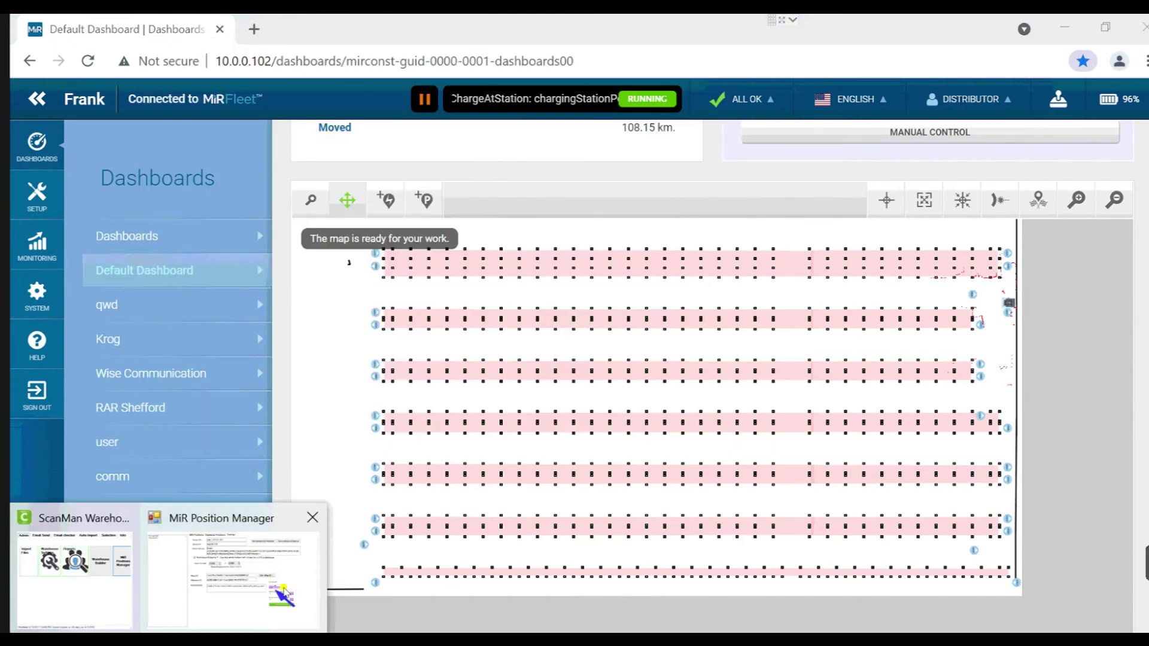
{"action": "left_click", "coordinate": [287, 611]}
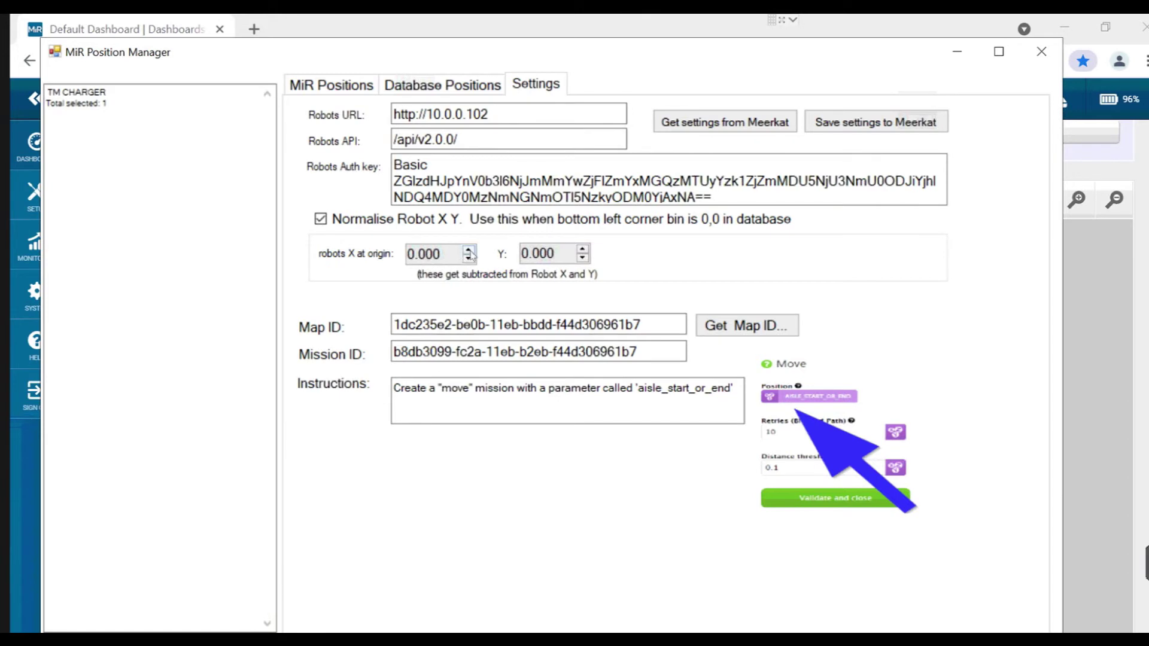
{"action": "double_click", "coordinate": [548, 253]}
{"action": "type", "text": "1"}
{"action": "left_click", "coordinate": [645, 285]}
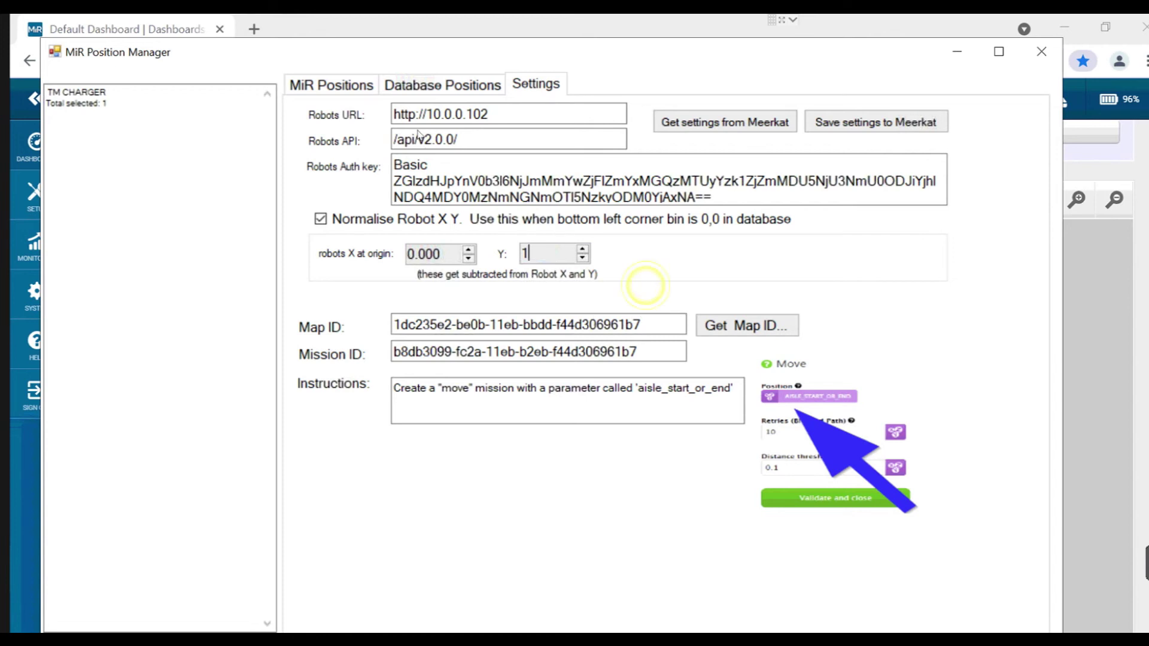
- Reload the database aisles with the new origin offset and examine their coordinates and normalised values
{"action": "left_click", "coordinate": [424, 87]}
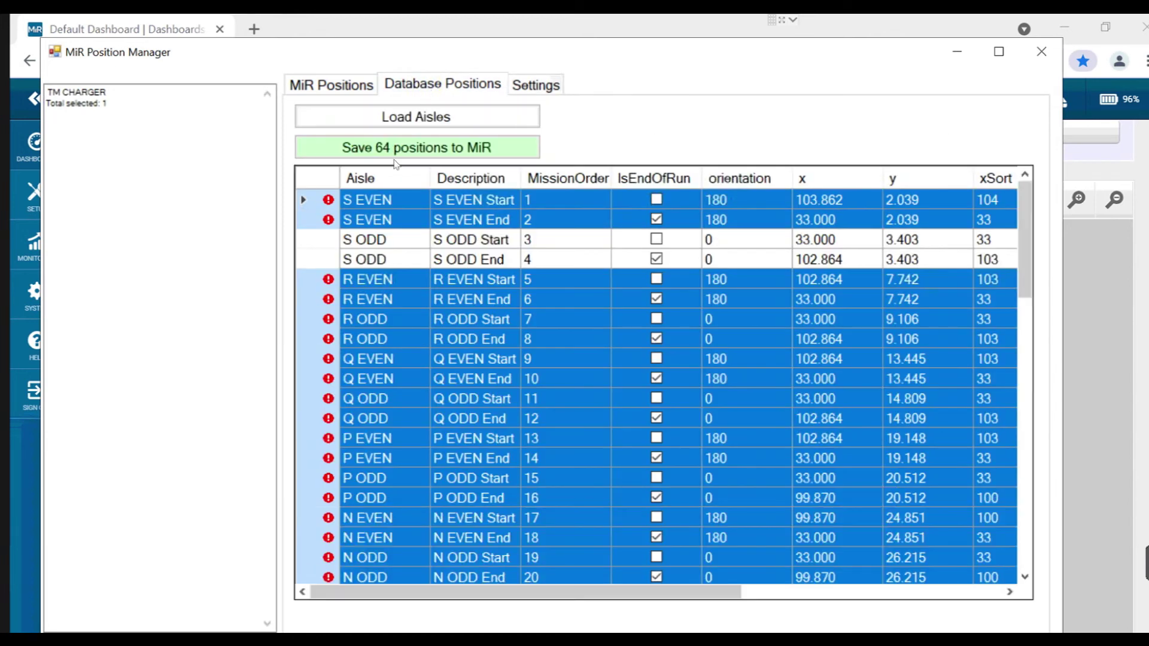
{"action": "left_click", "coordinate": [376, 118]}
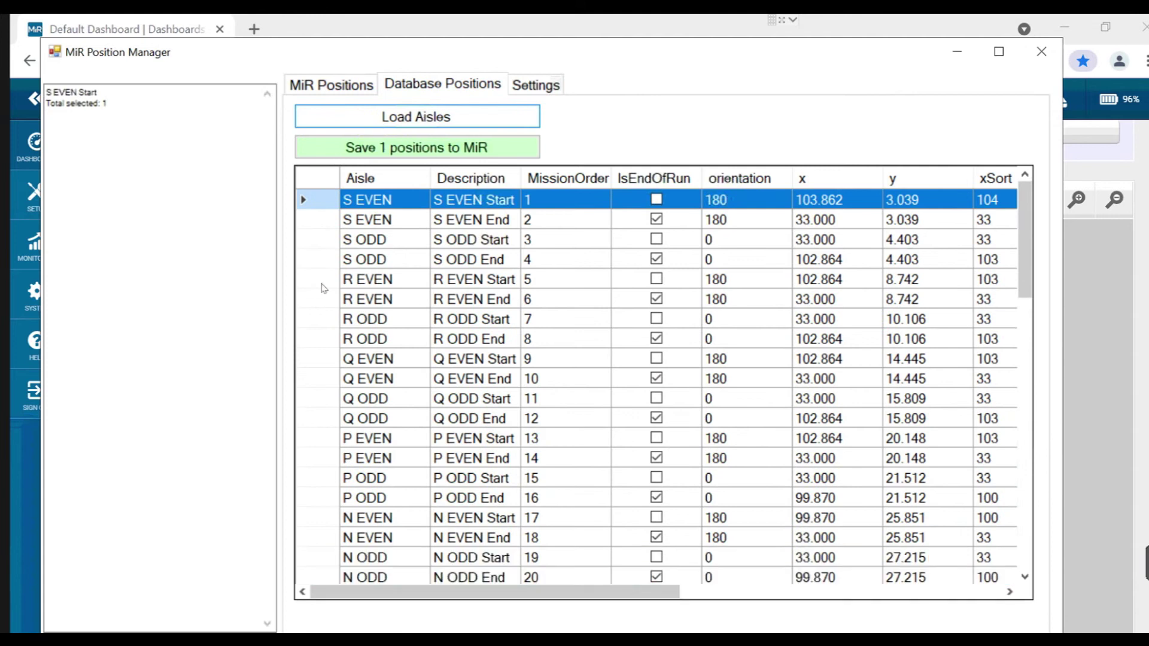
{"action": "left_click_drag", "start_coordinate": [1024, 256], "coordinate": [1022, 567]}
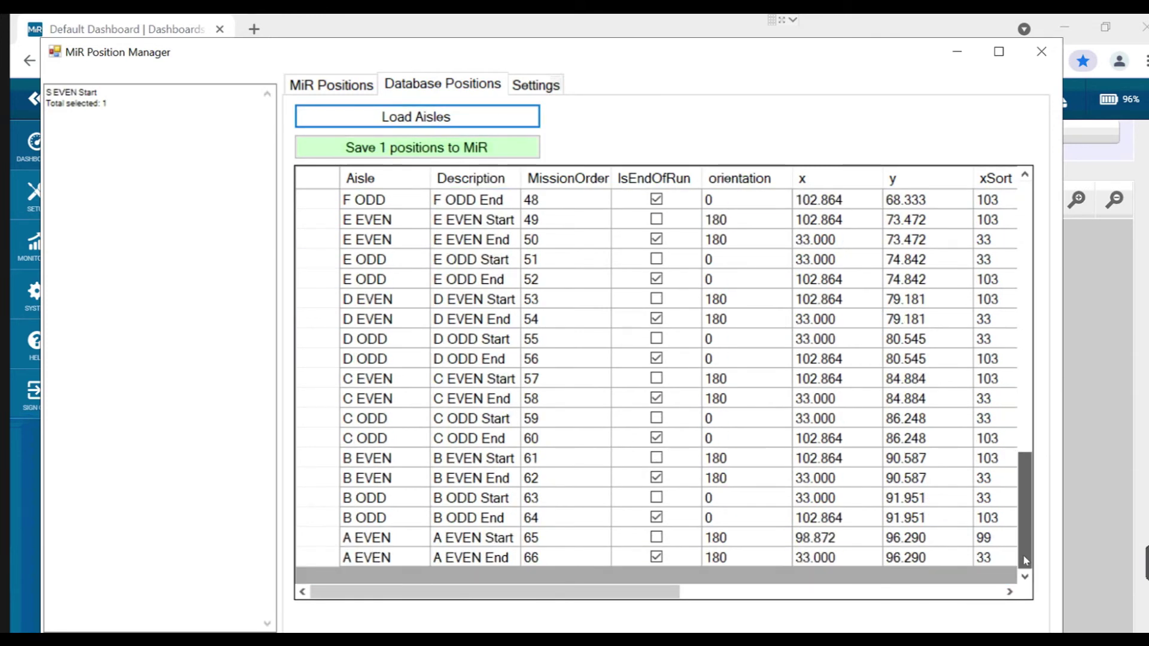
{"action": "left_click_drag", "start_coordinate": [1024, 484], "coordinate": [1047, 182]}
{"action": "left_click_drag", "start_coordinate": [1047, 244], "coordinate": [909, 241]}
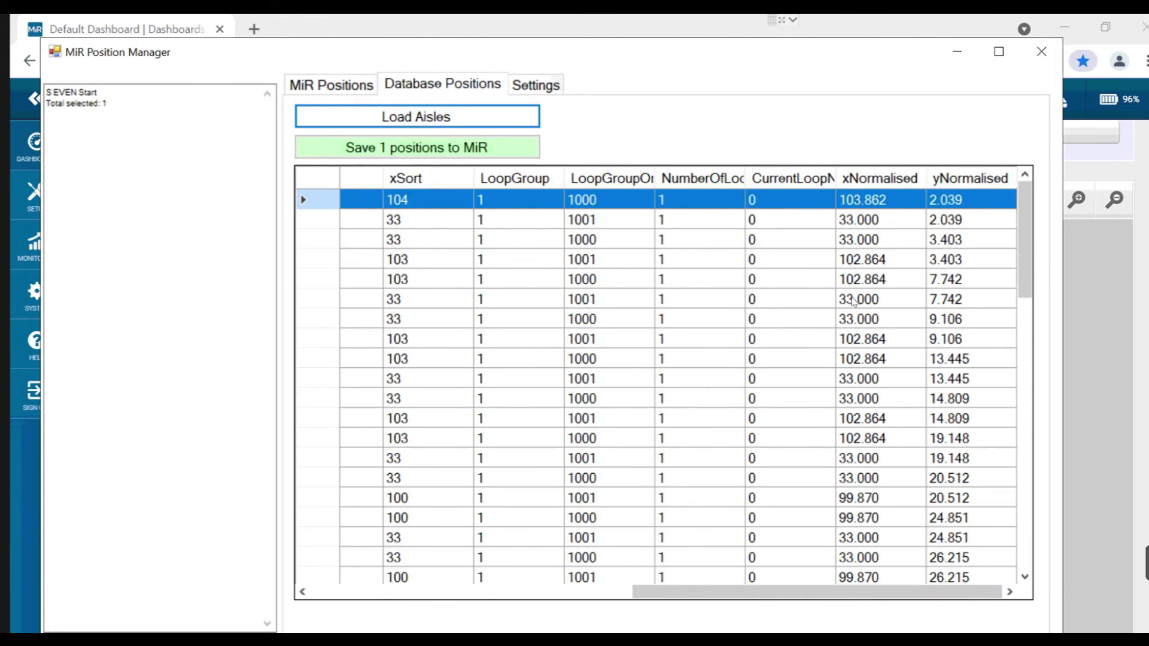
{"action": "left_click_drag", "start_coordinate": [692, 594], "coordinate": [371, 594]}
- Select all 66 aisle positions, save them to MiR and reload the robot dashboard to check the map
{"action": "left_click", "coordinate": [321, 186]}
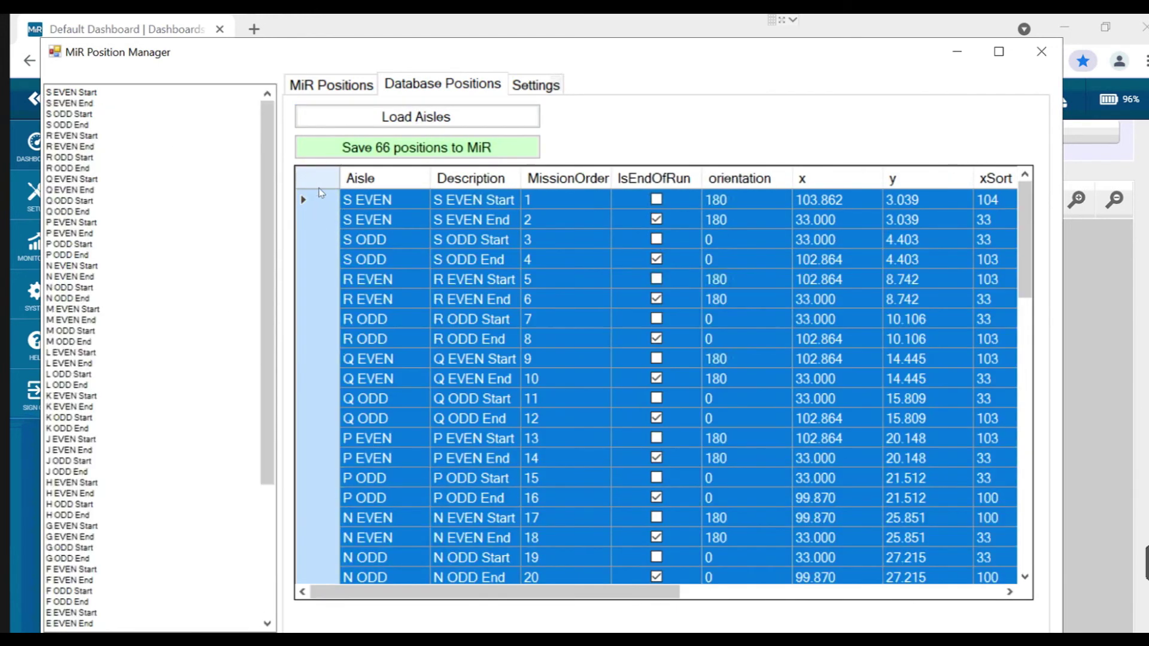
{"action": "left_click", "coordinate": [406, 147]}
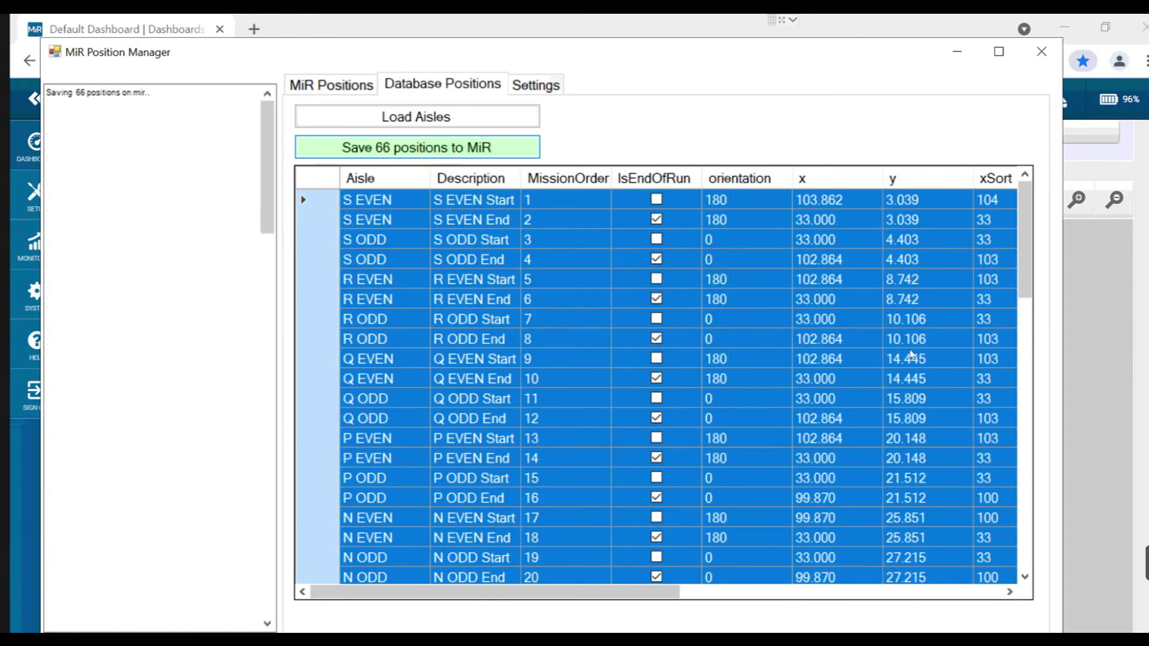
{"action": "left_click", "coordinate": [1101, 369]}
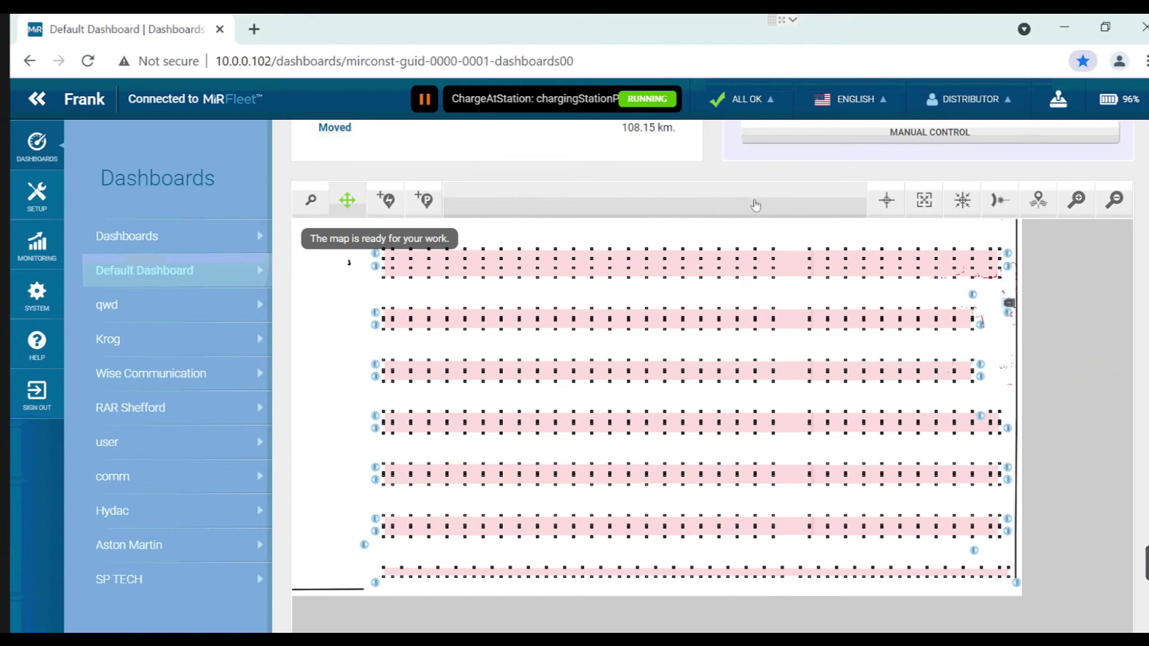
{"action": "left_click", "coordinate": [88, 61]}
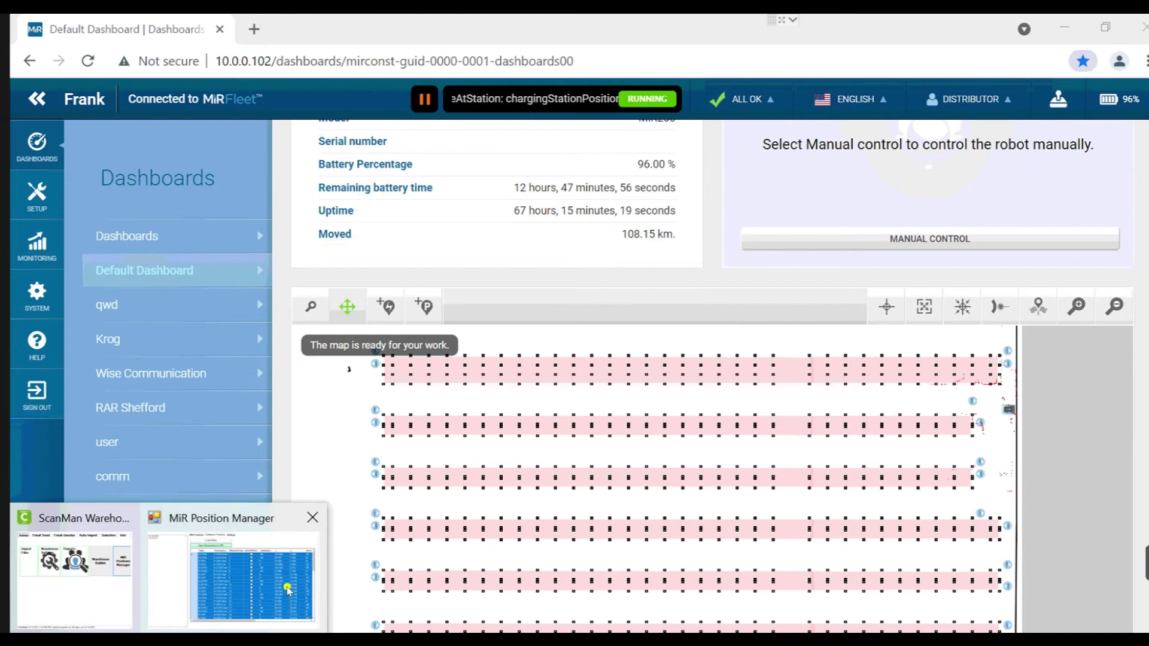
- Set the robot's Y at origin to 2.5 in MiR Position Manager and reload the database aisles
{"action": "left_click", "coordinate": [286, 588]}
{"action": "left_click", "coordinate": [527, 89]}
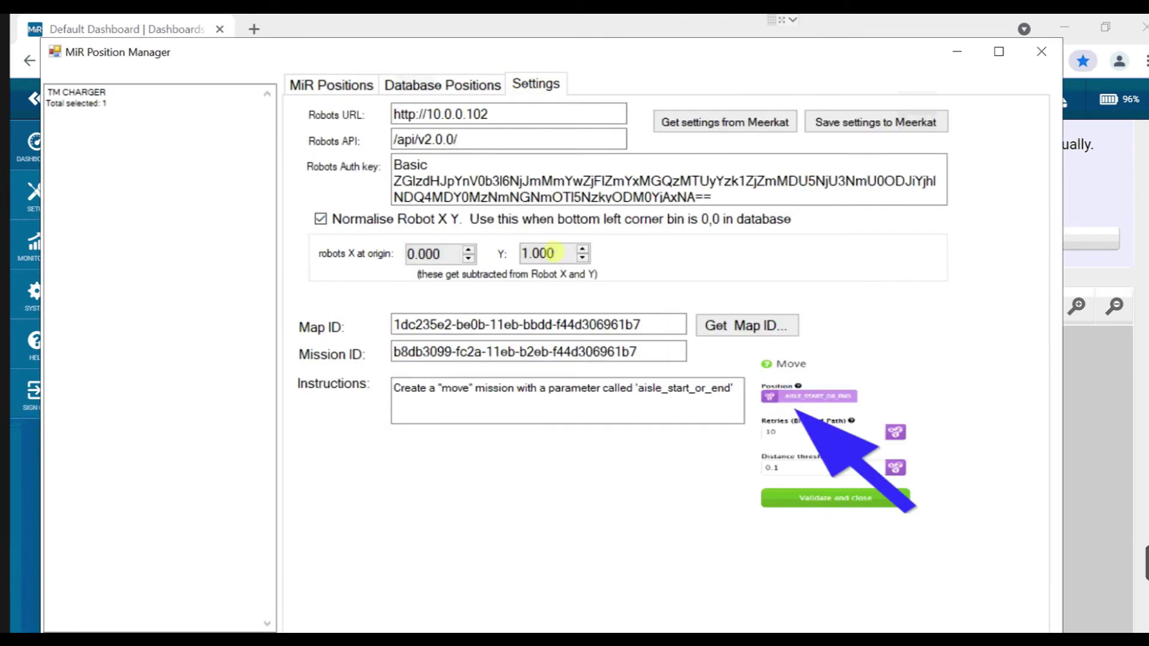
{"action": "left_click_drag", "start_coordinate": [554, 252], "coordinate": [521, 253]}
{"action": "type", "text": "1.5"}
{"action": "left_click_drag", "start_coordinate": [540, 253], "coordinate": [521, 253]}
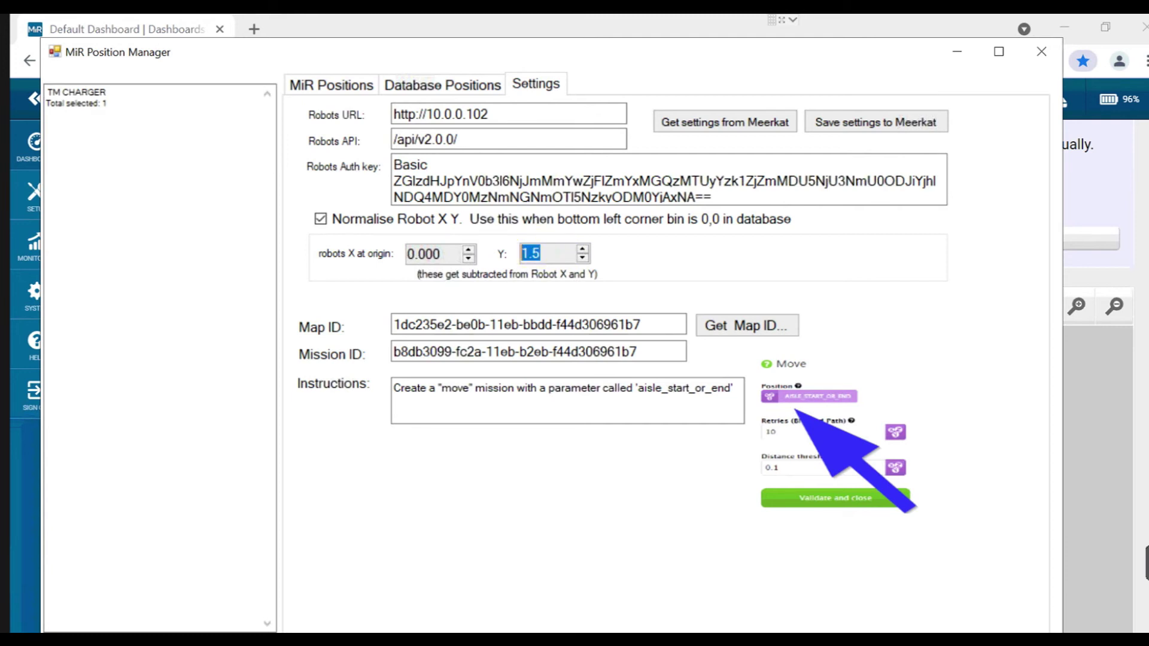
{"action": "type", "text": "2.5"}
{"action": "left_click", "coordinate": [427, 90]}
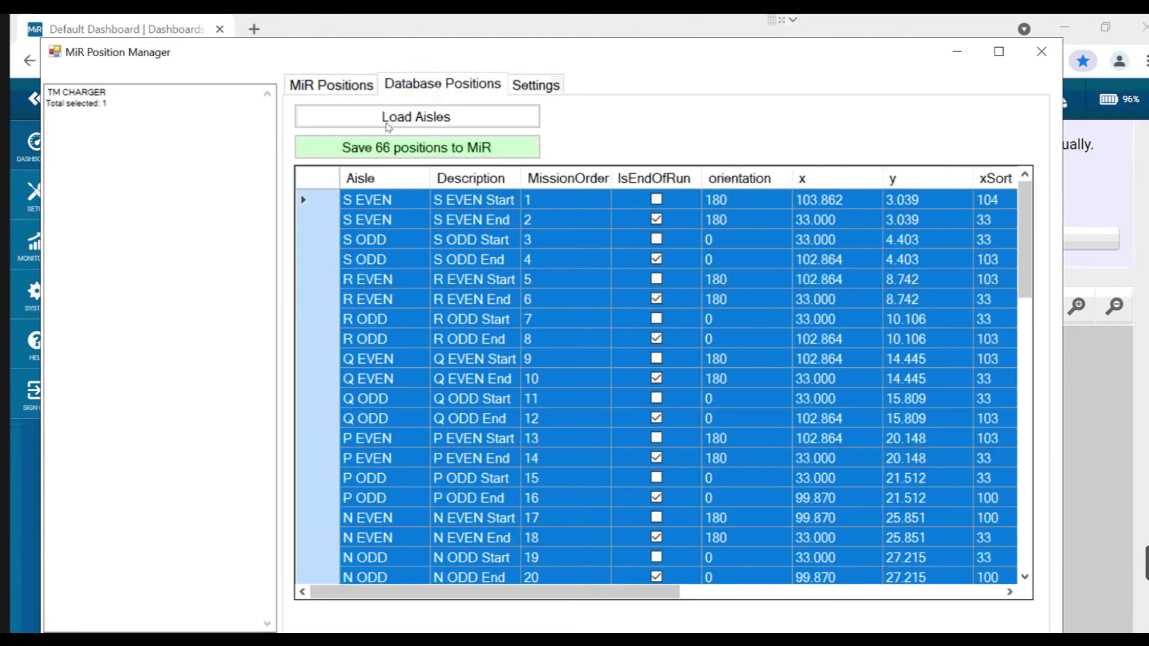
{"action": "left_click", "coordinate": [386, 118]}
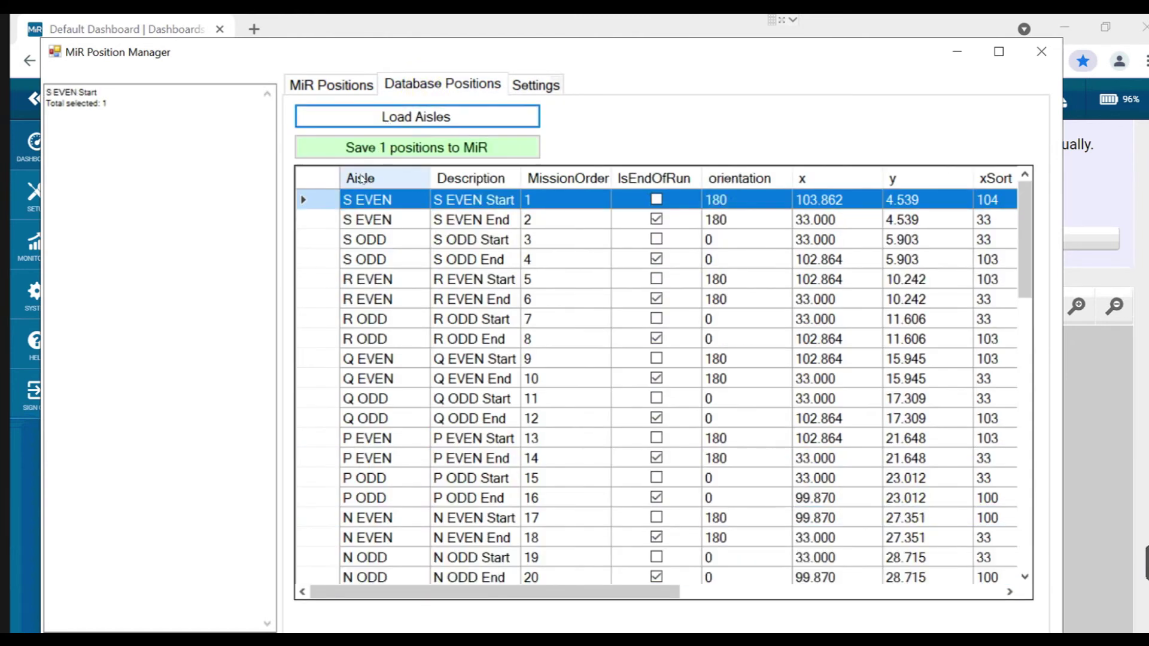
- Save all 66 loaded aisle positions to MiR and refresh the robot dashboard map
{"action": "left_click", "coordinate": [322, 182]}
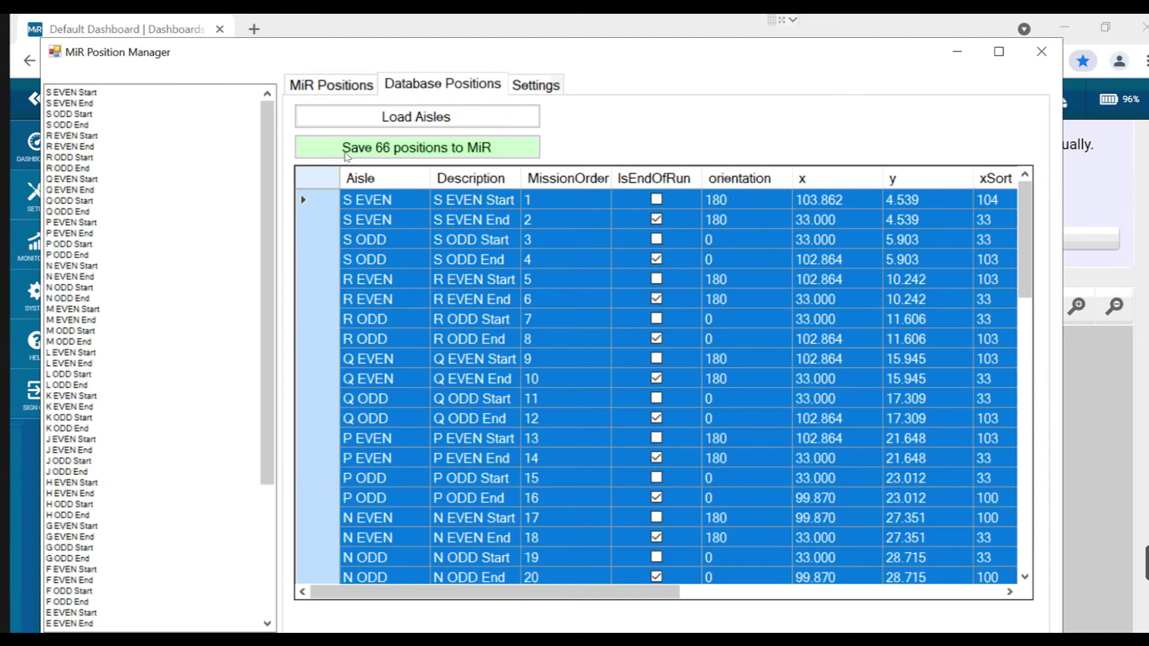
{"action": "left_click", "coordinate": [364, 147]}
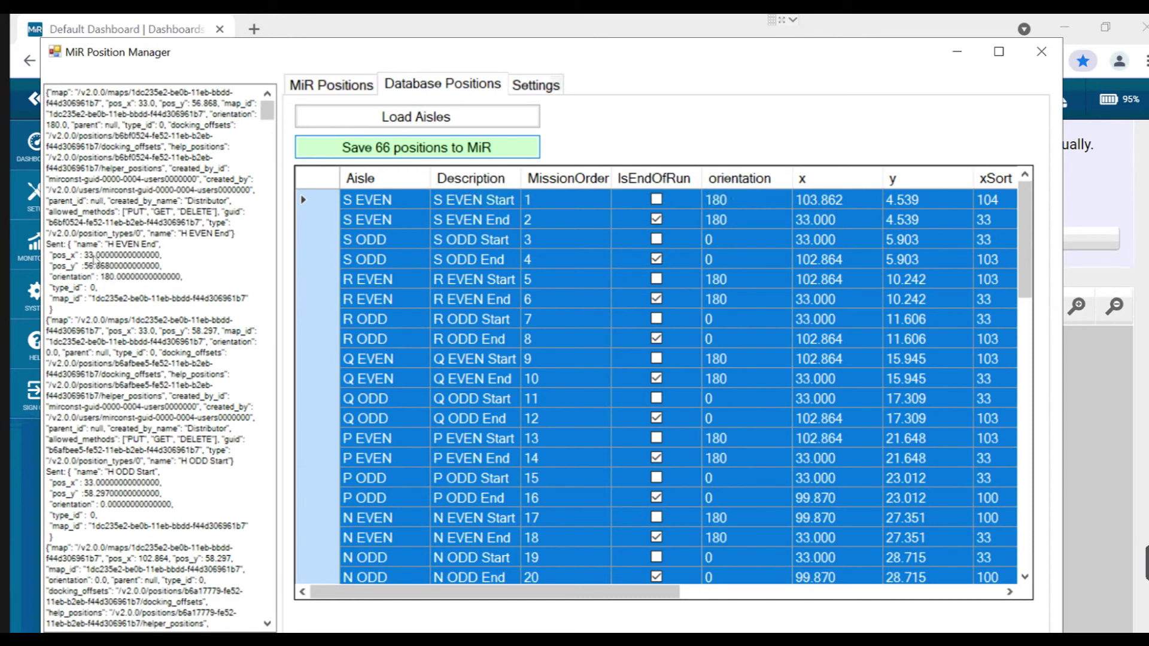
{"action": "left_click", "coordinate": [93, 256]}
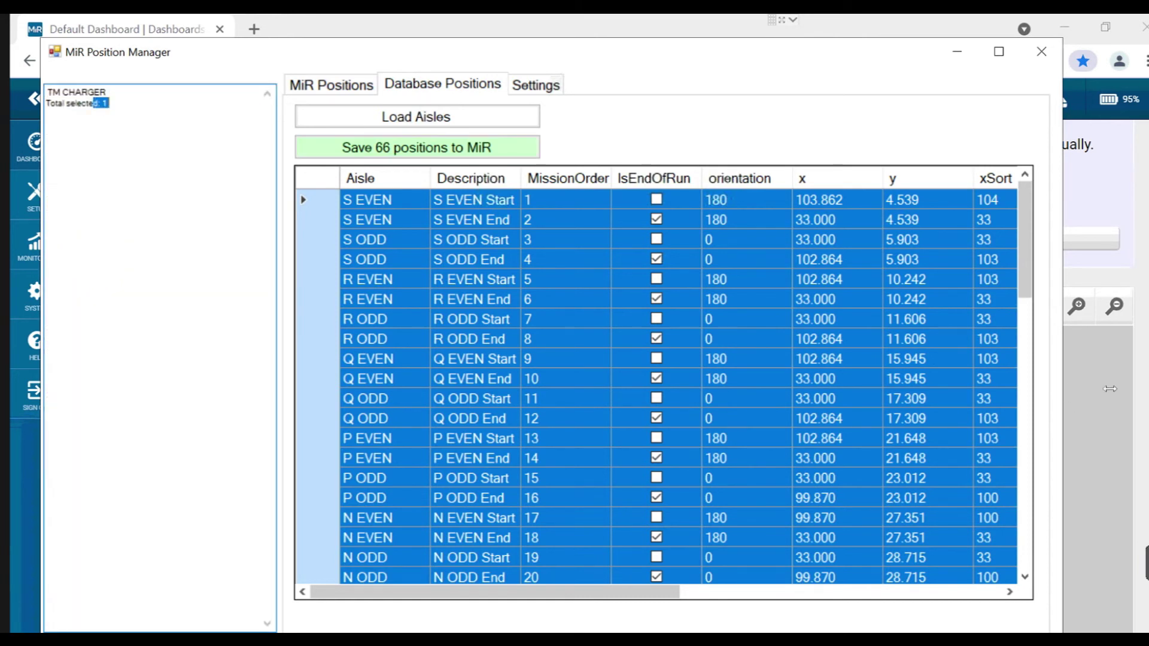
{"action": "key", "text": "alt+Tab"}
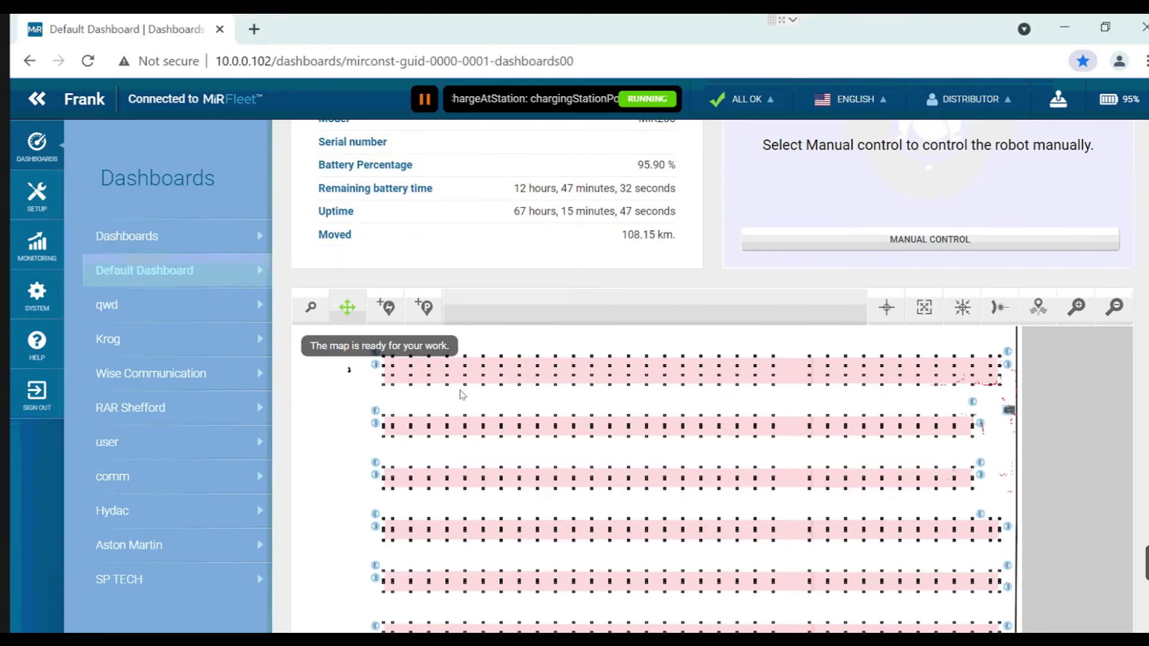
{"action": "left_click", "coordinate": [87, 61]}
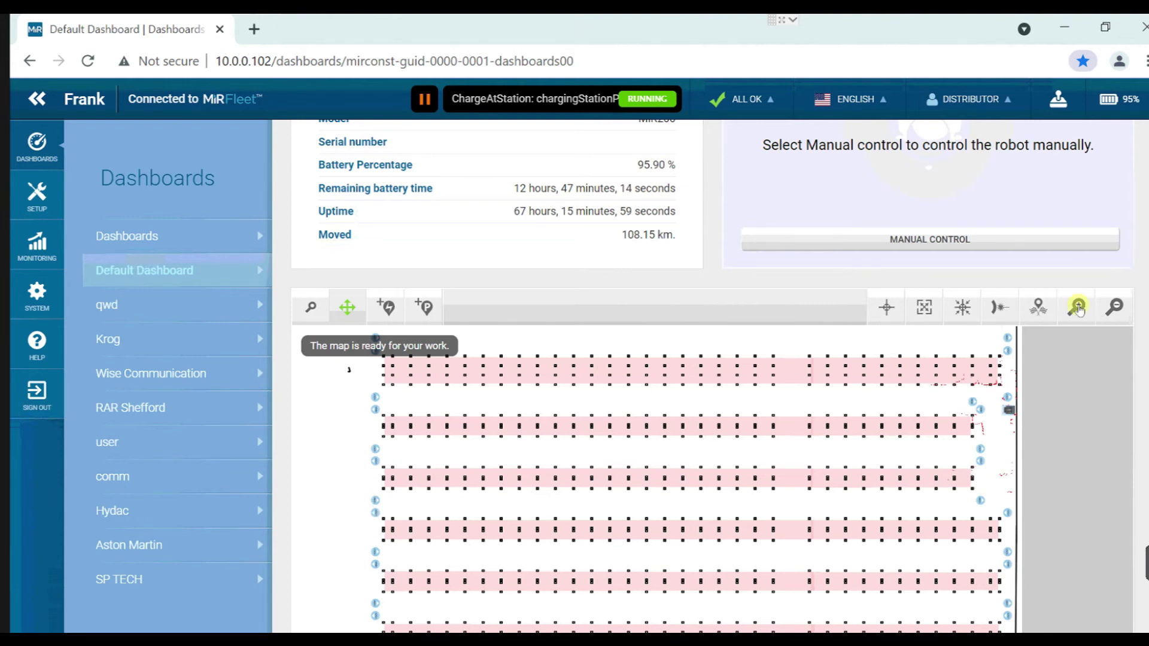
- Compare the aisle start markers with the lanes on the dashboard map and set the robot's Y at origin to 2.75 in MiR Position Manager
{"action": "left_click", "coordinate": [1078, 308]}
{"action": "left_click", "coordinate": [1077, 308]}
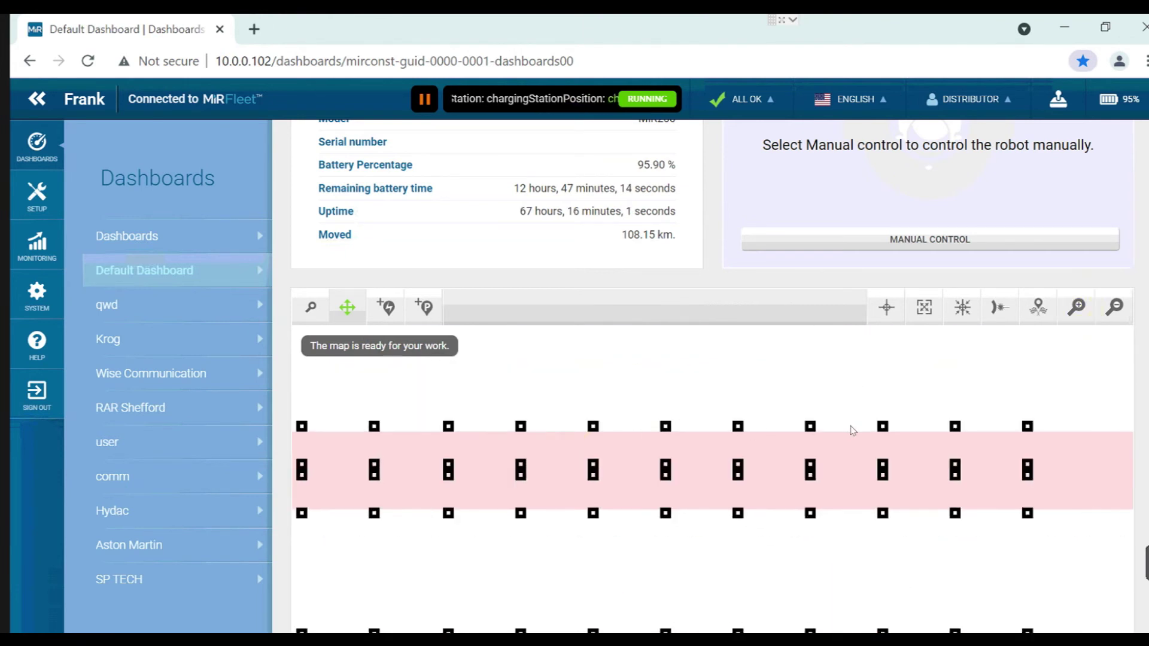
{"action": "left_click", "coordinate": [480, 441]}
{"action": "left_click", "coordinate": [366, 438]}
{"action": "left_click_drag", "start_coordinate": [395, 441], "coordinate": [418, 449]}
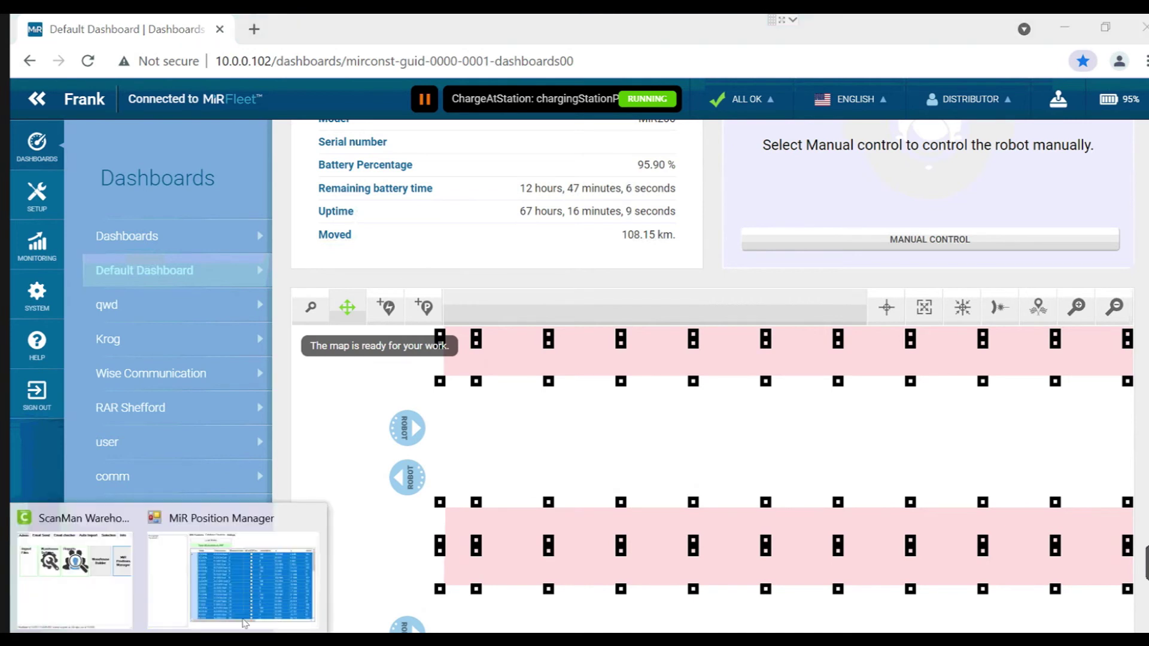
{"action": "left_click", "coordinate": [239, 590]}
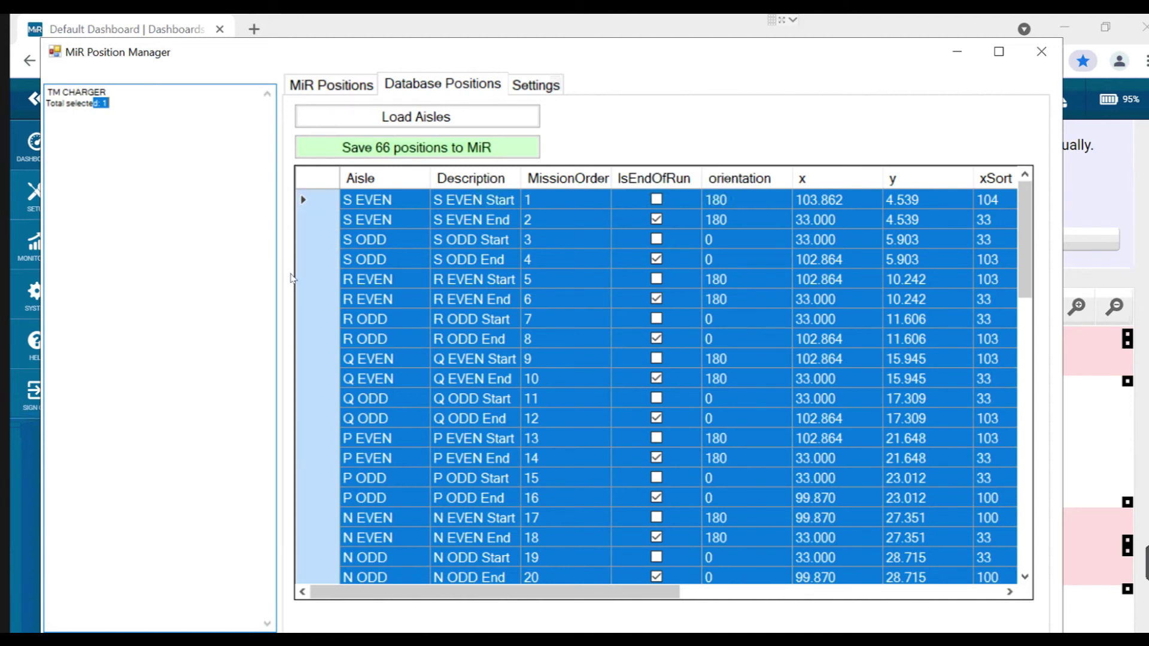
{"action": "left_click", "coordinate": [536, 84]}
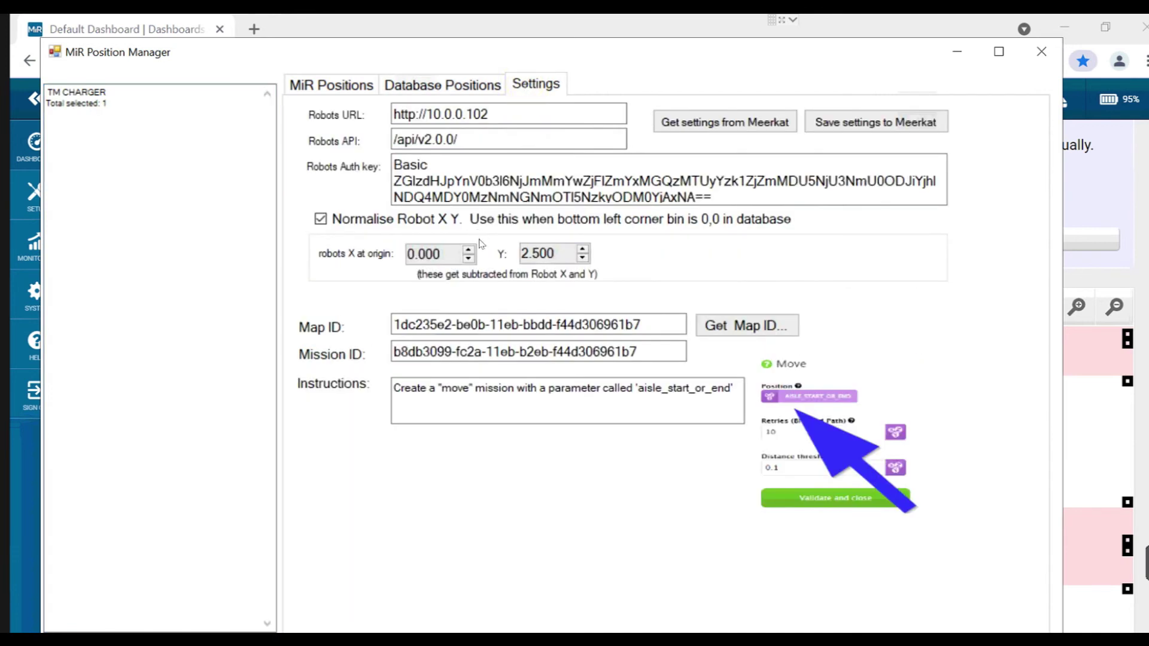
{"action": "left_click_drag", "start_coordinate": [532, 253], "coordinate": [537, 253]}
{"action": "type", "text": "75"}
- Reload the database aisles with the adjusted Y offset and save all 66 positions to MiR
{"action": "left_click", "coordinate": [426, 87]}
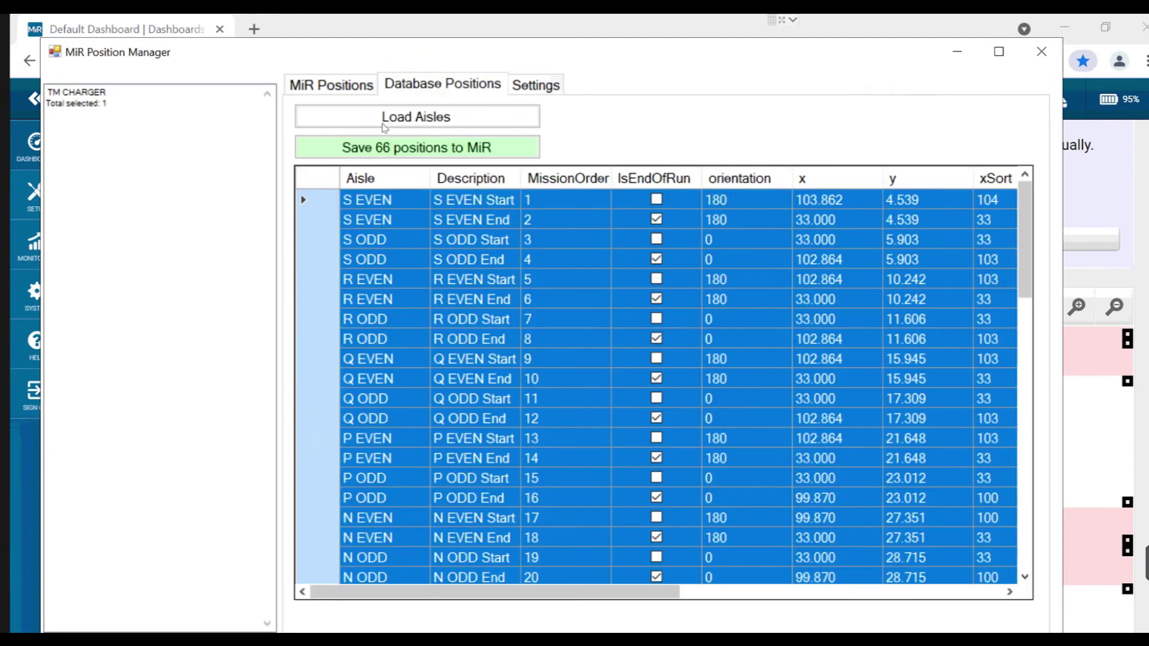
{"action": "left_click", "coordinate": [386, 124]}
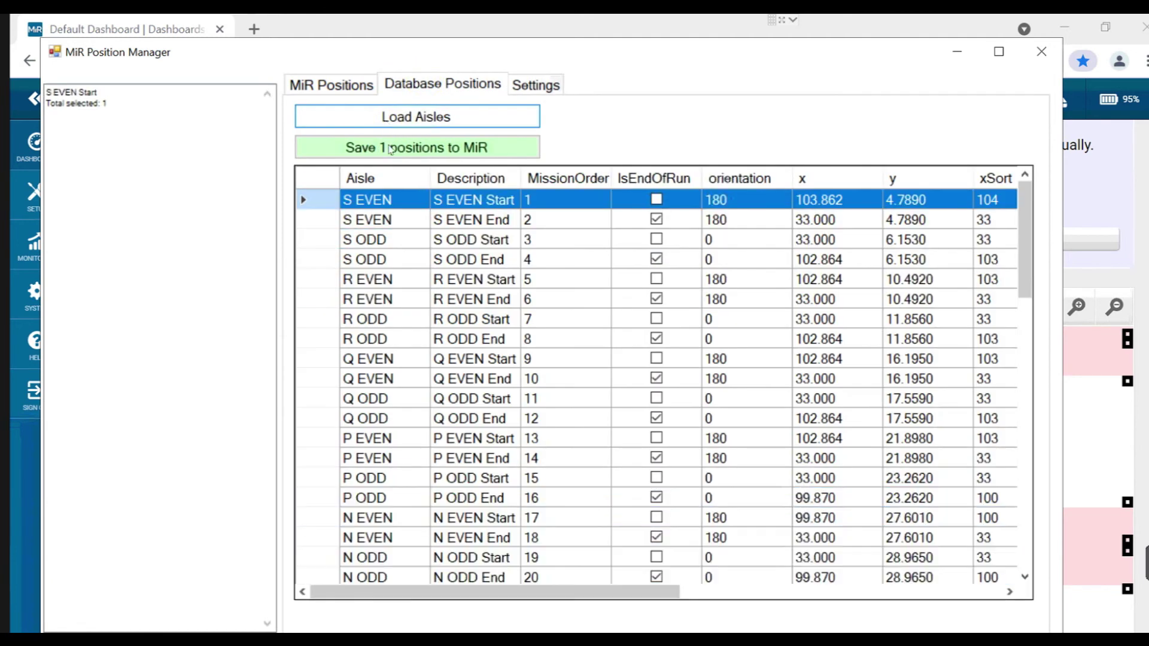
{"action": "left_click", "coordinate": [311, 178]}
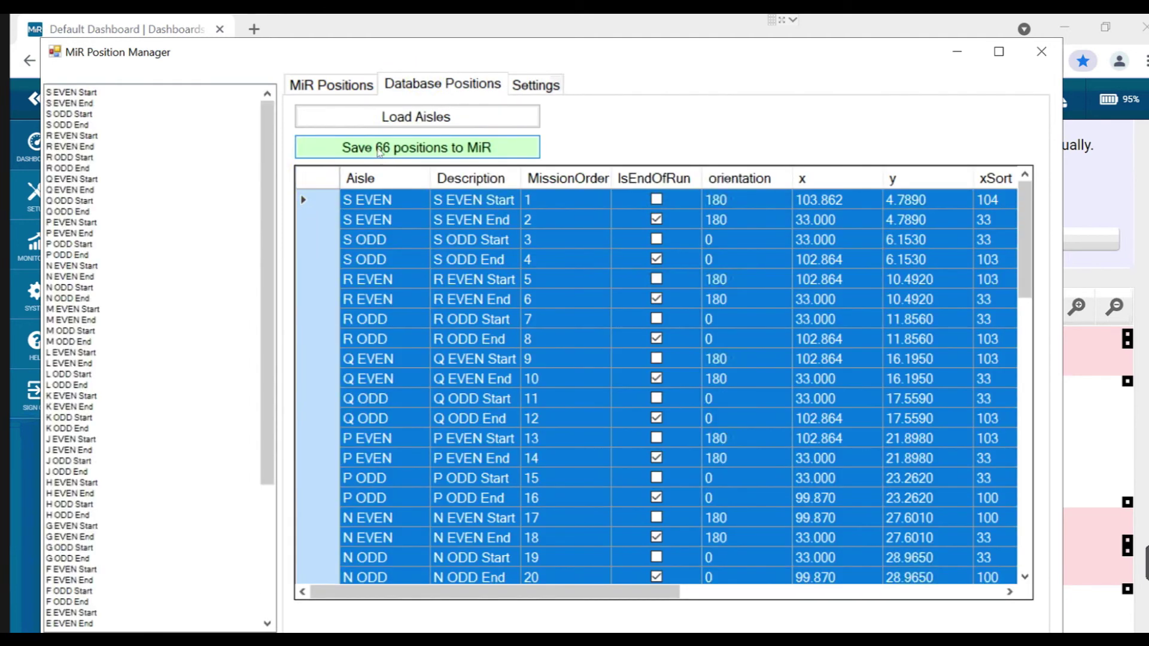
{"action": "left_click", "coordinate": [375, 147]}
- Reload the robot dashboard and examine the aisle markers between the racks and the parameters of position L ODD Start
{"action": "left_click", "coordinate": [1090, 205]}
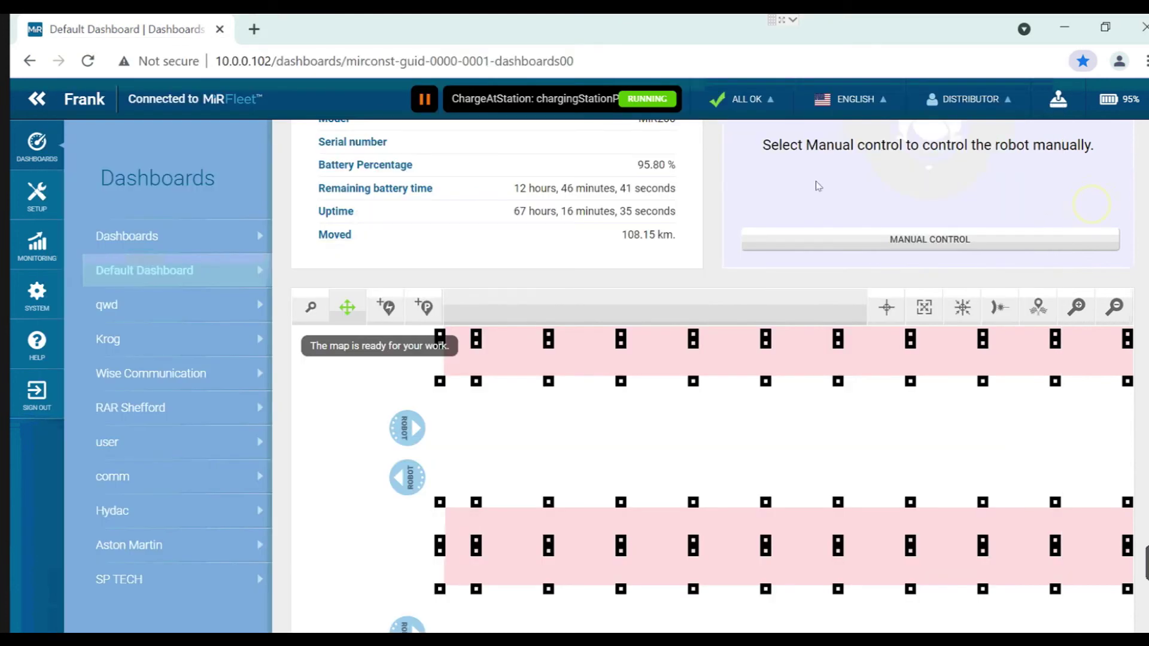
{"action": "left_click", "coordinate": [89, 60]}
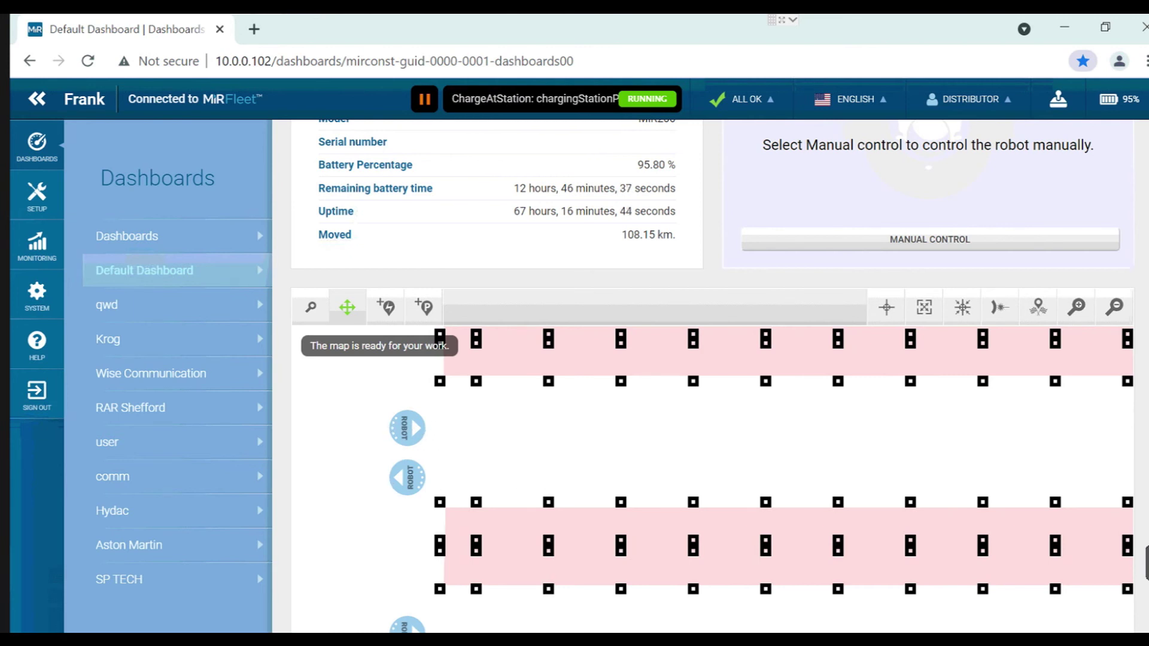
{"action": "scroll", "coordinate": [1103, 481], "scroll_direction": "down", "scroll_amount": 3}
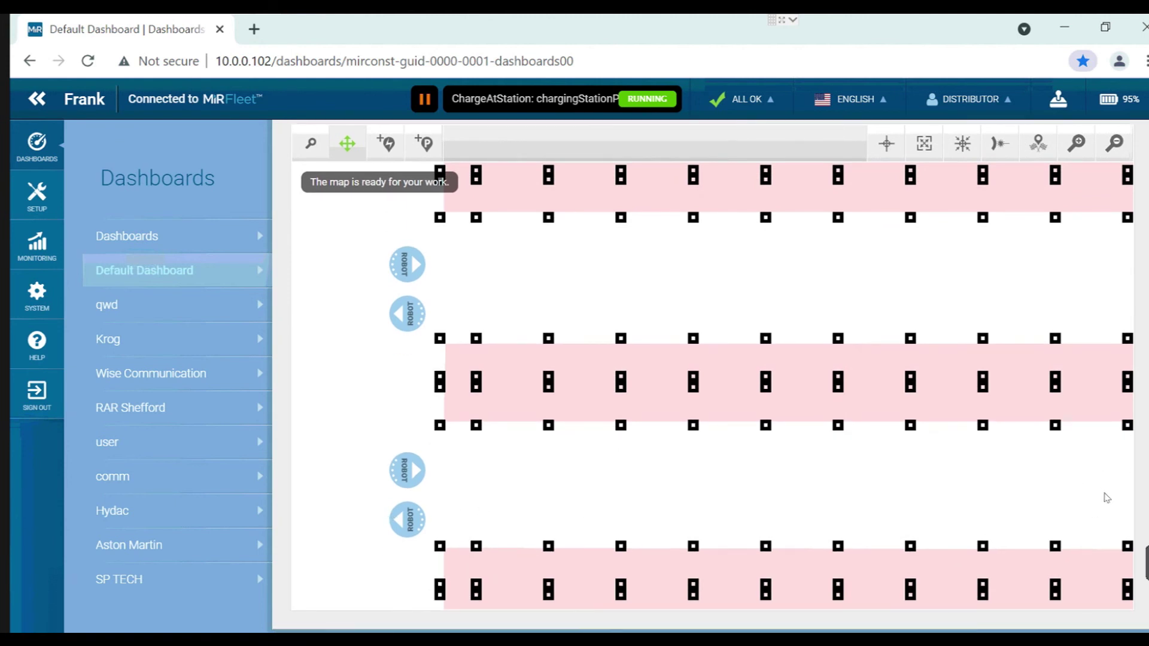
{"action": "left_click_drag", "start_coordinate": [568, 386], "coordinate": [556, 513]}
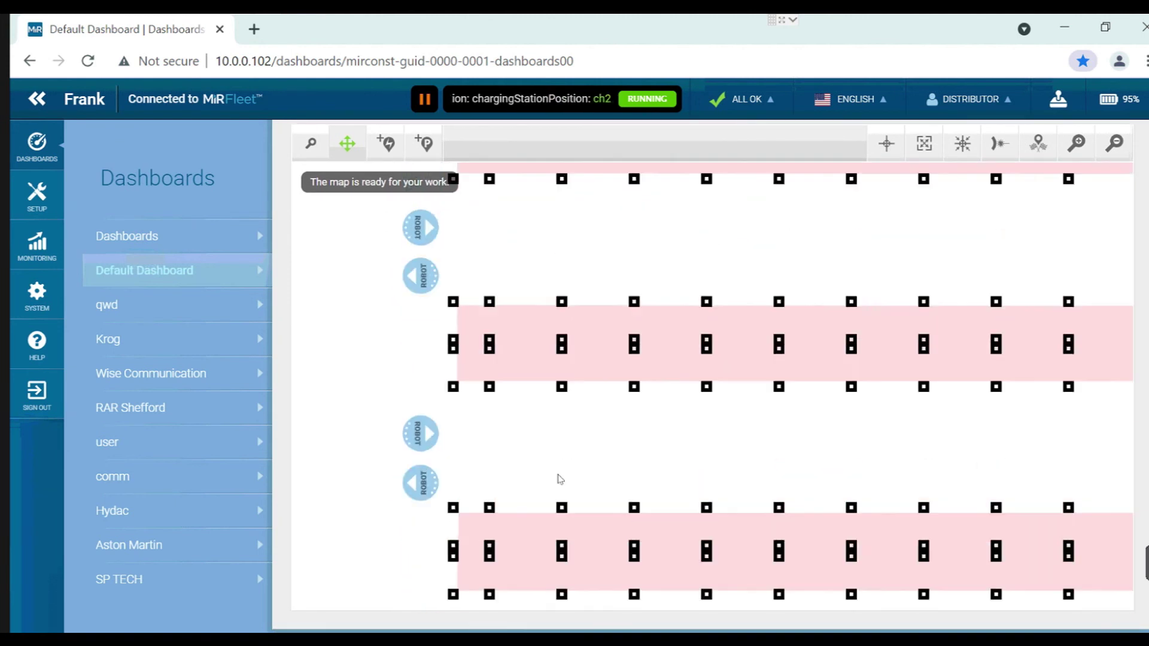
{"action": "left_click_drag", "start_coordinate": [558, 261], "coordinate": [564, 395]}
{"action": "left_click_drag", "start_coordinate": [526, 249], "coordinate": [538, 385]}
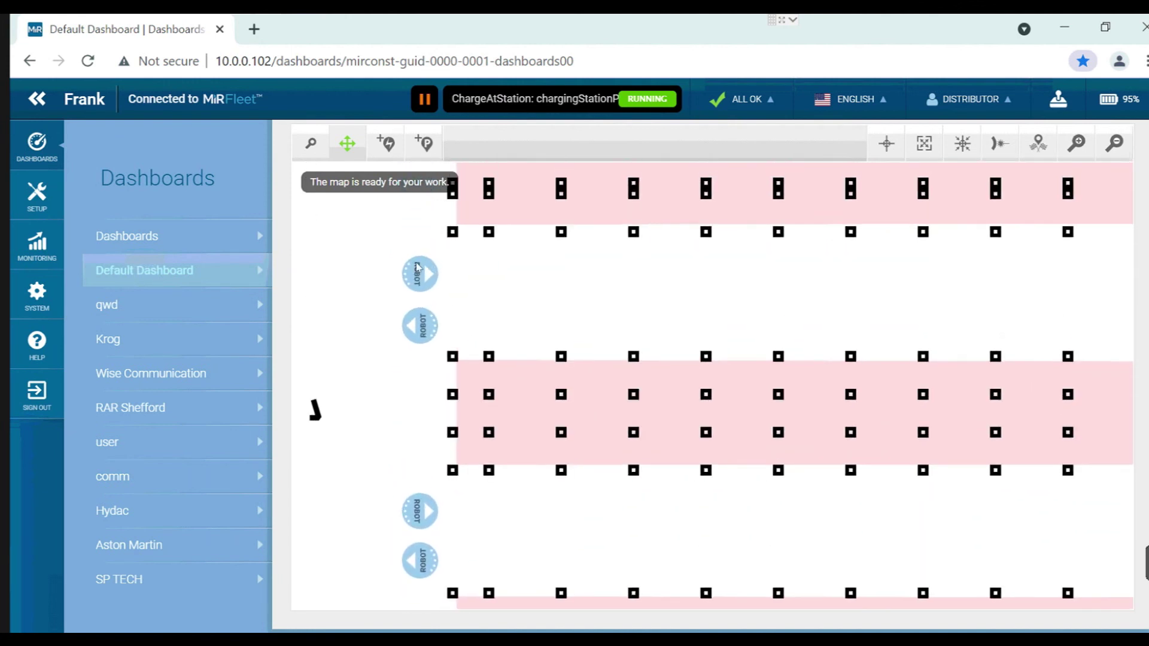
{"action": "left_click", "coordinate": [422, 279]}
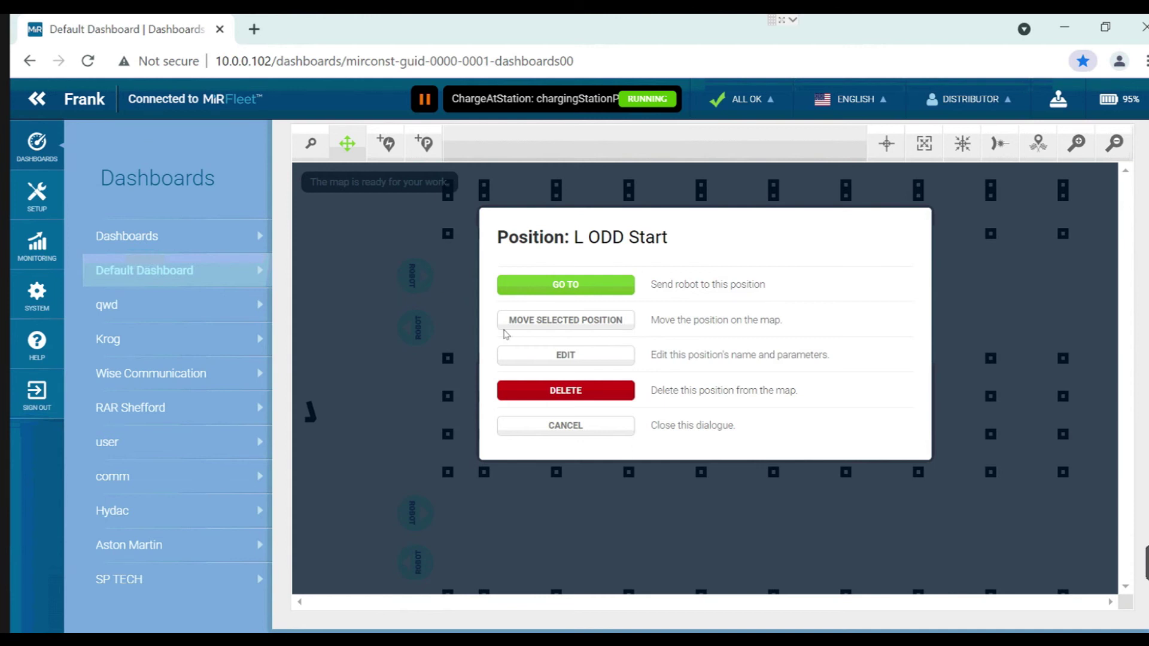
{"action": "left_click", "coordinate": [565, 356]}
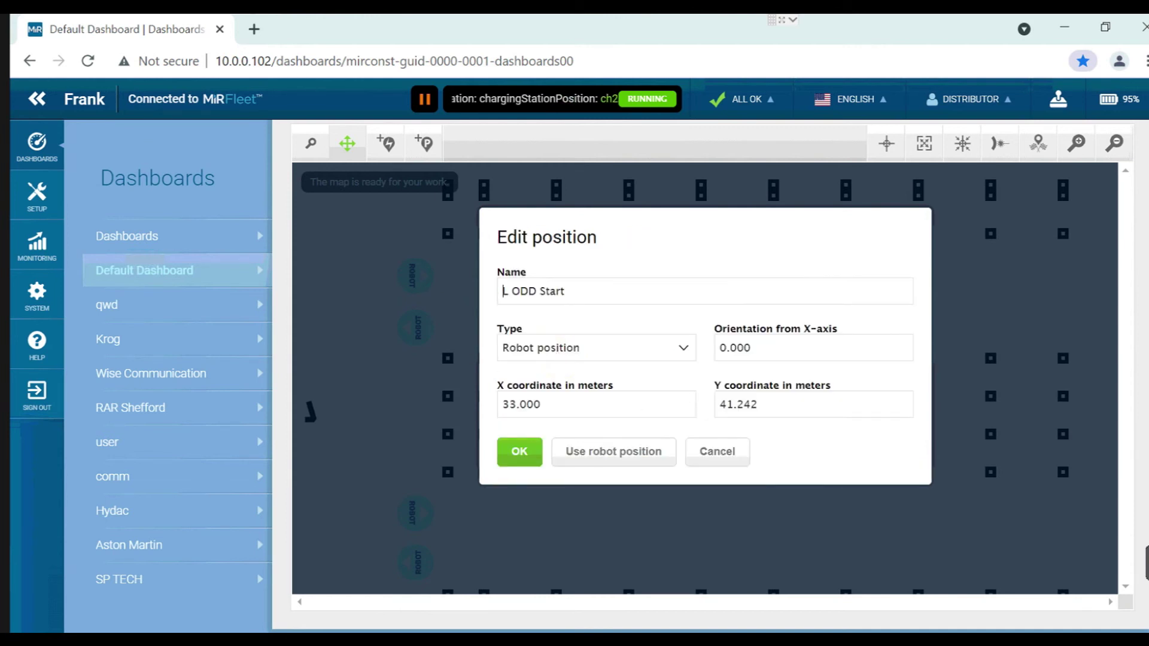
{"action": "left_click", "coordinate": [720, 458]}
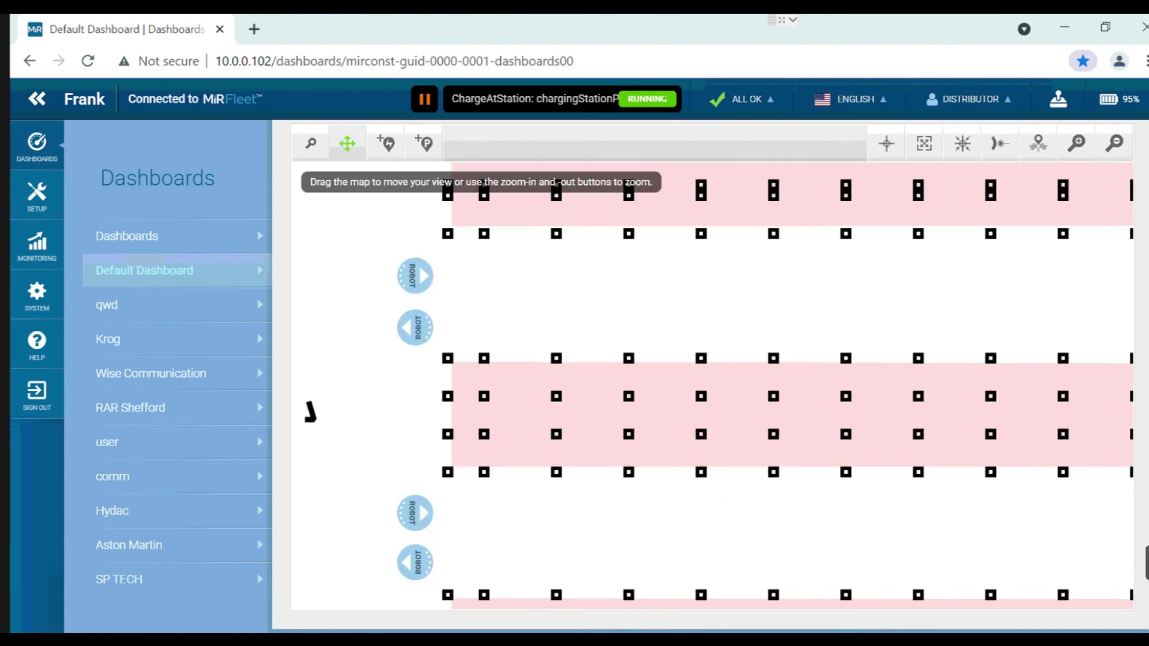
- Return to MiR Position Manager and fetch the current list of positions from MiR
{"action": "mouse_move", "coordinate": [200, 639]}
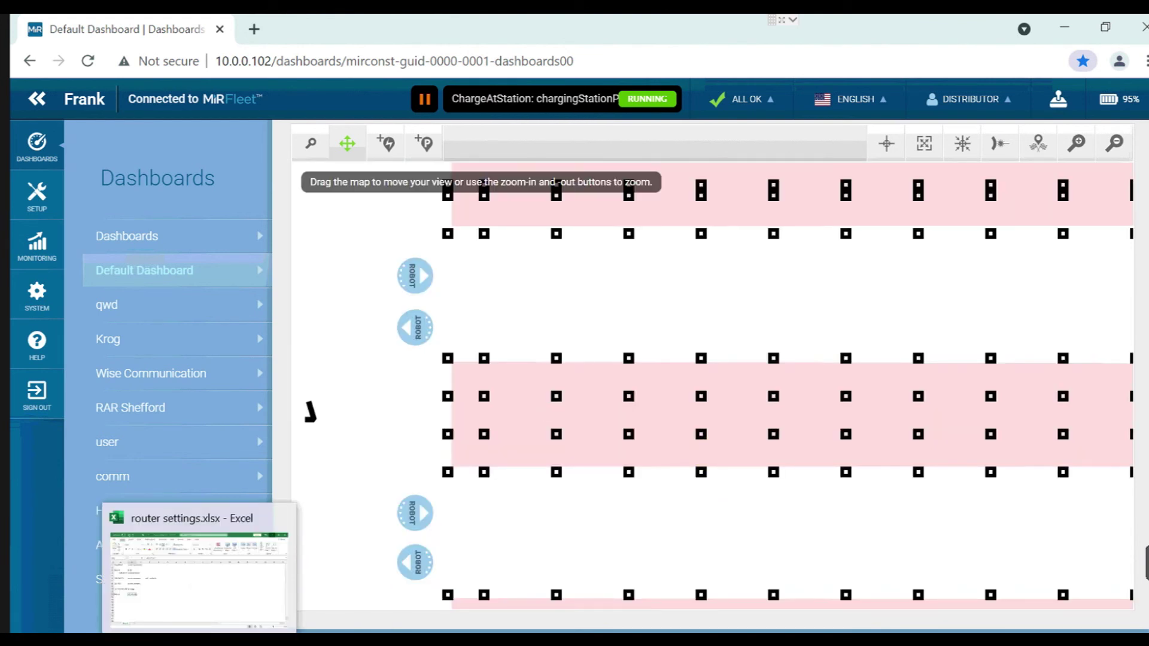
{"action": "left_click", "coordinate": [251, 572]}
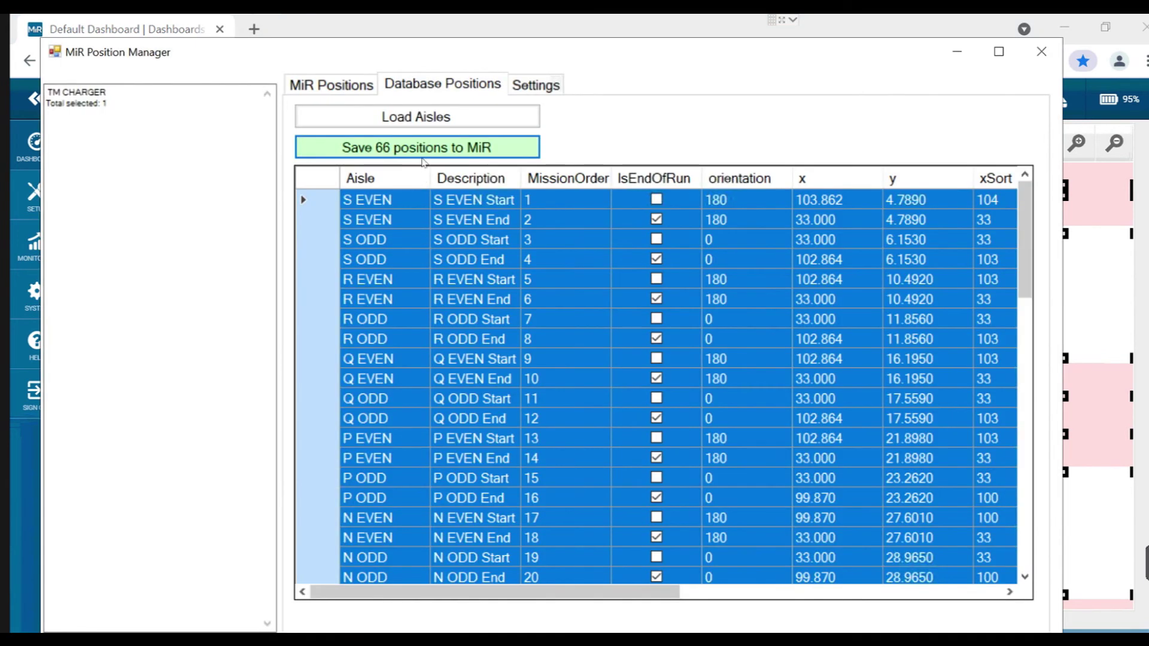
{"action": "left_click", "coordinate": [344, 87]}
{"action": "left_click", "coordinate": [392, 118]}
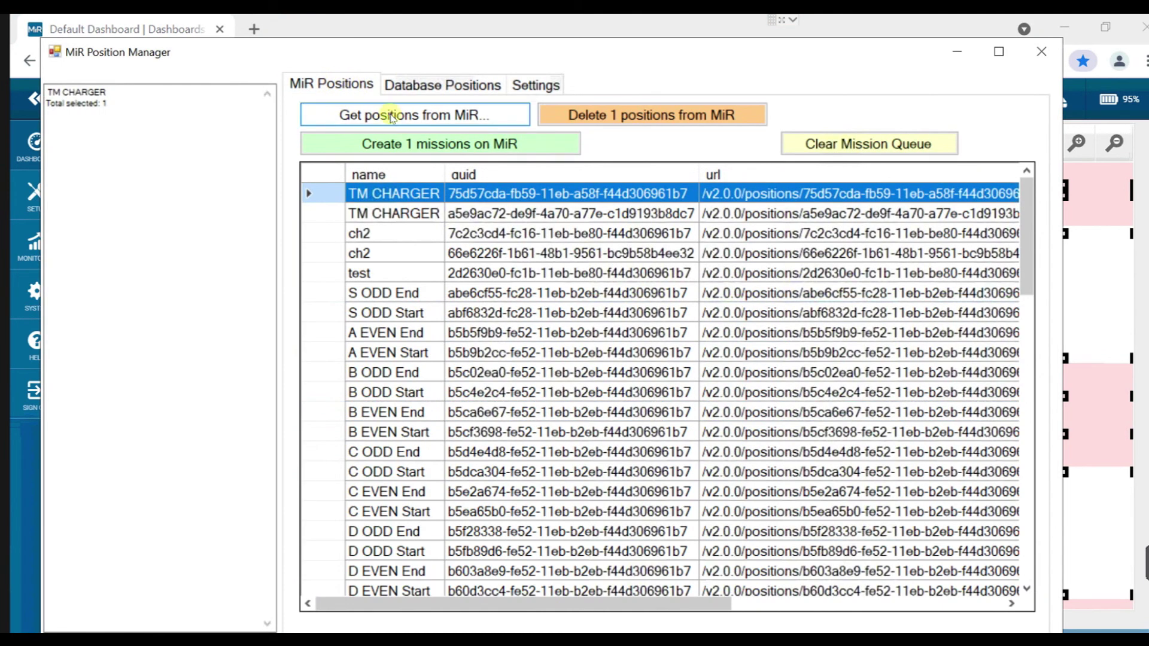
- Select the 66 aisle positions from S ODD End through S EVEN Start and delete them from MiR
{"action": "left_click", "coordinate": [323, 300]}
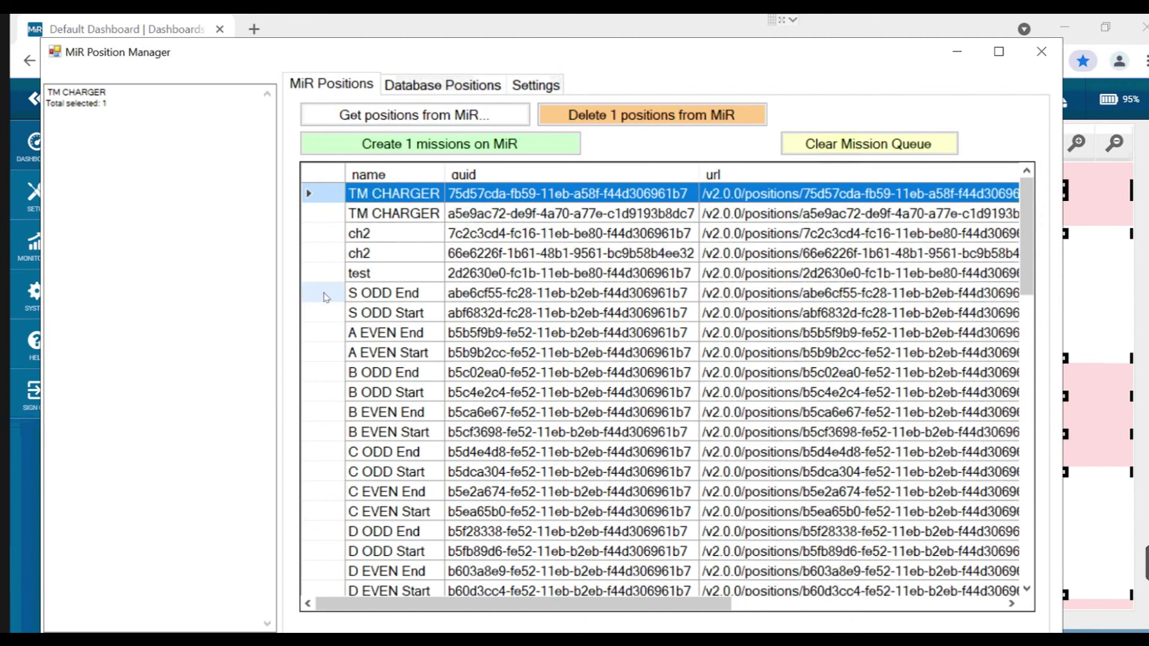
{"action": "left_click", "coordinate": [324, 297]}
{"action": "left_click", "coordinate": [1024, 254]}
{"action": "left_click_drag", "start_coordinate": [1025, 262], "coordinate": [1030, 376]}
{"action": "left_click_drag", "start_coordinate": [1048, 473], "coordinate": [1041, 612]}
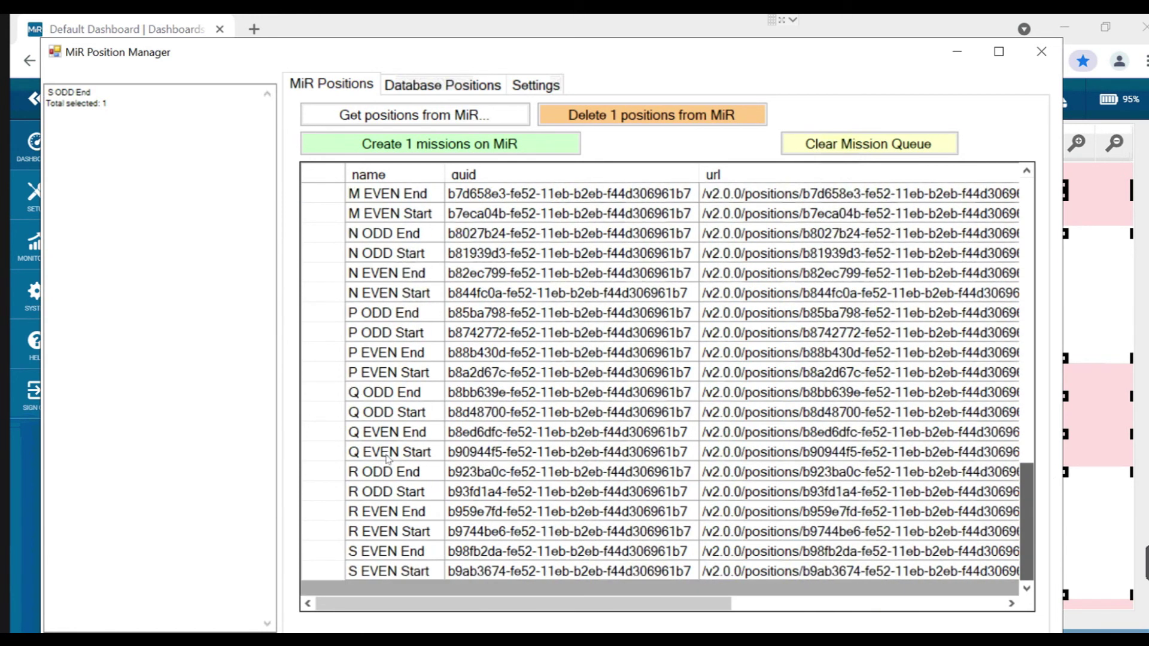
{"action": "left_click", "coordinate": [311, 571], "text": "shift"}
{"action": "left_click_drag", "start_coordinate": [1026, 499], "coordinate": [1026, 198]}
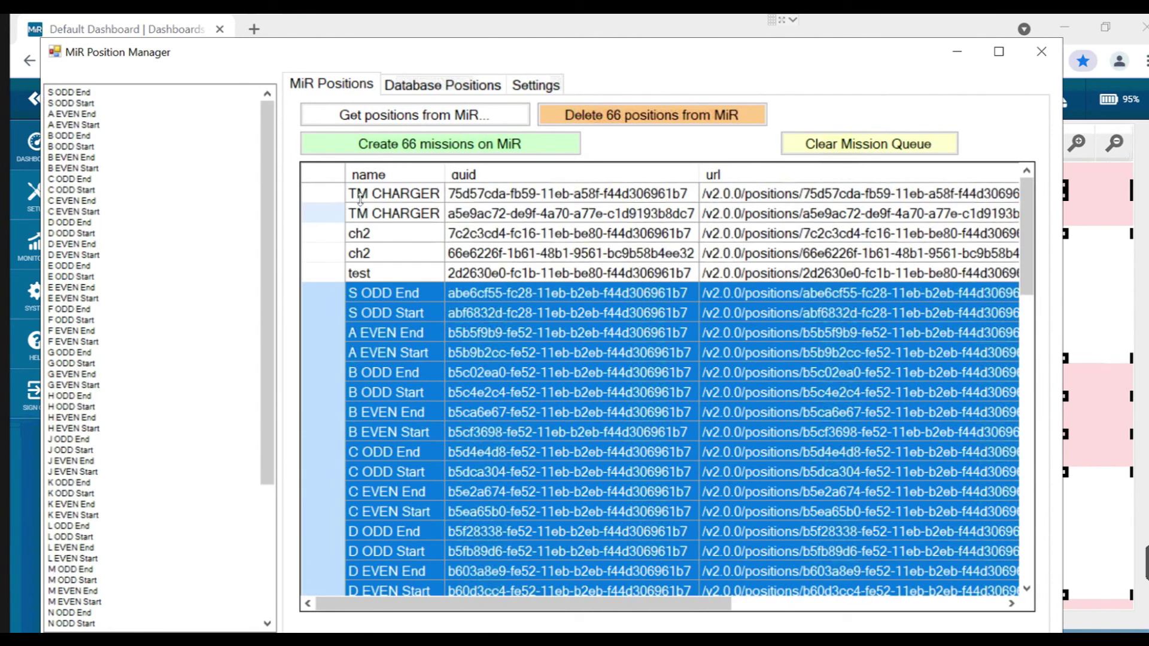
{"action": "left_click", "coordinate": [601, 113]}
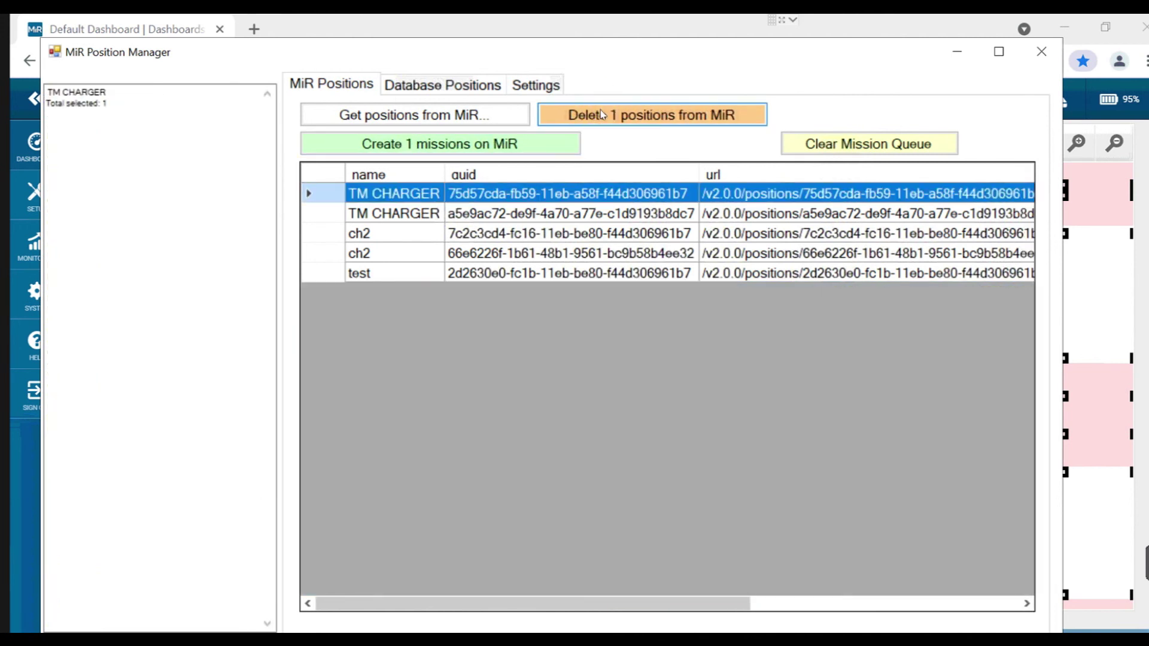
- Reload the robot dashboard and check the aisles across the whole map for remaining position markers
{"action": "left_click", "coordinate": [1083, 310]}
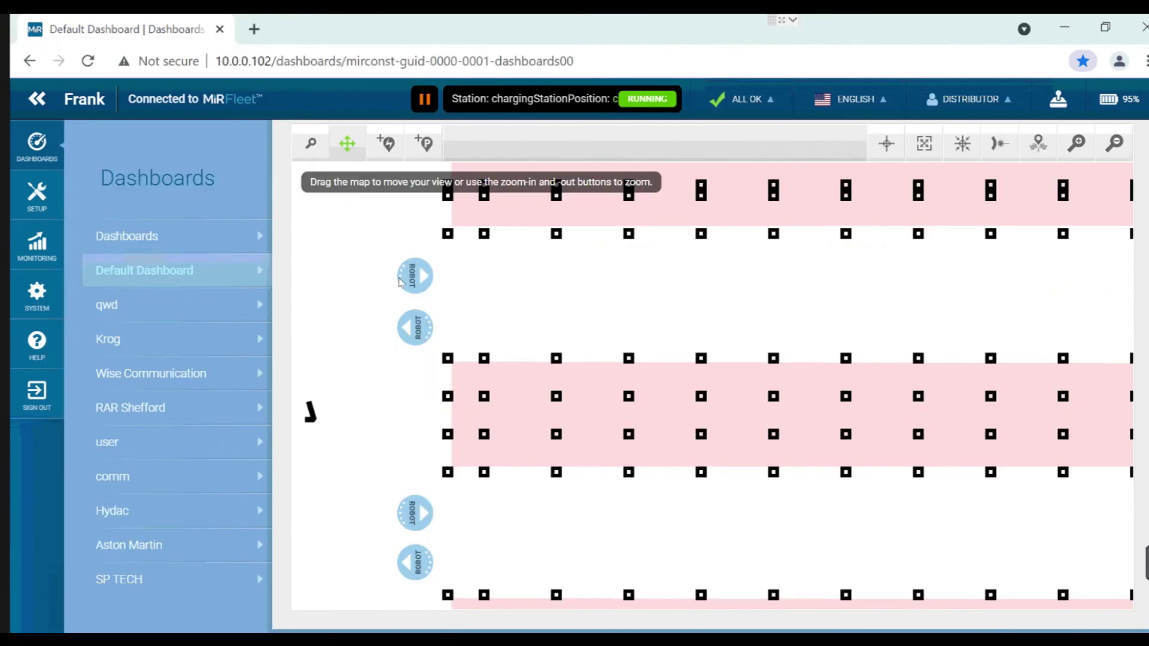
{"action": "left_click", "coordinate": [88, 59]}
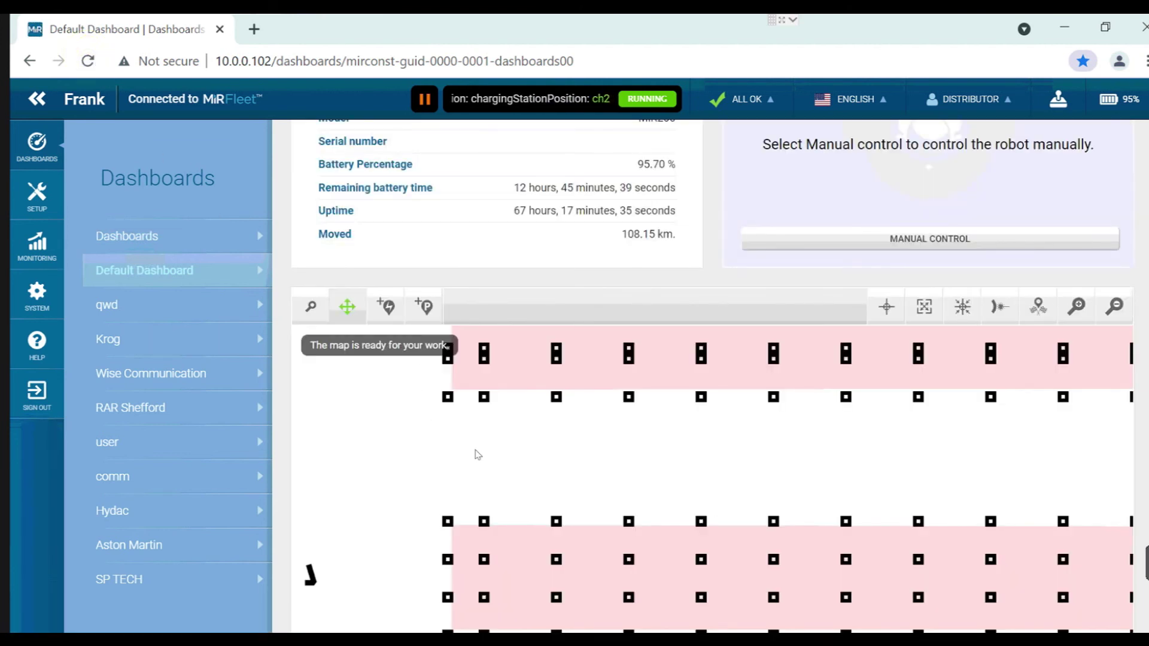
{"action": "left_click", "coordinate": [1114, 306]}
{"action": "left_click", "coordinate": [1115, 306]}
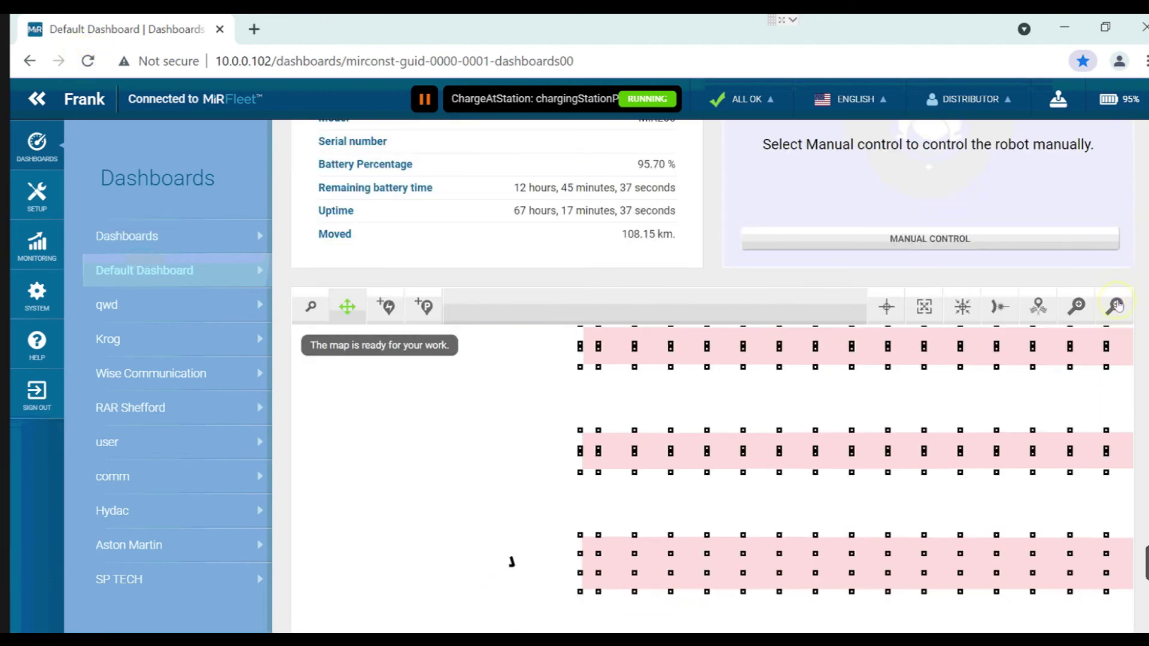
{"action": "left_click_drag", "start_coordinate": [840, 462], "coordinate": [578, 409]}
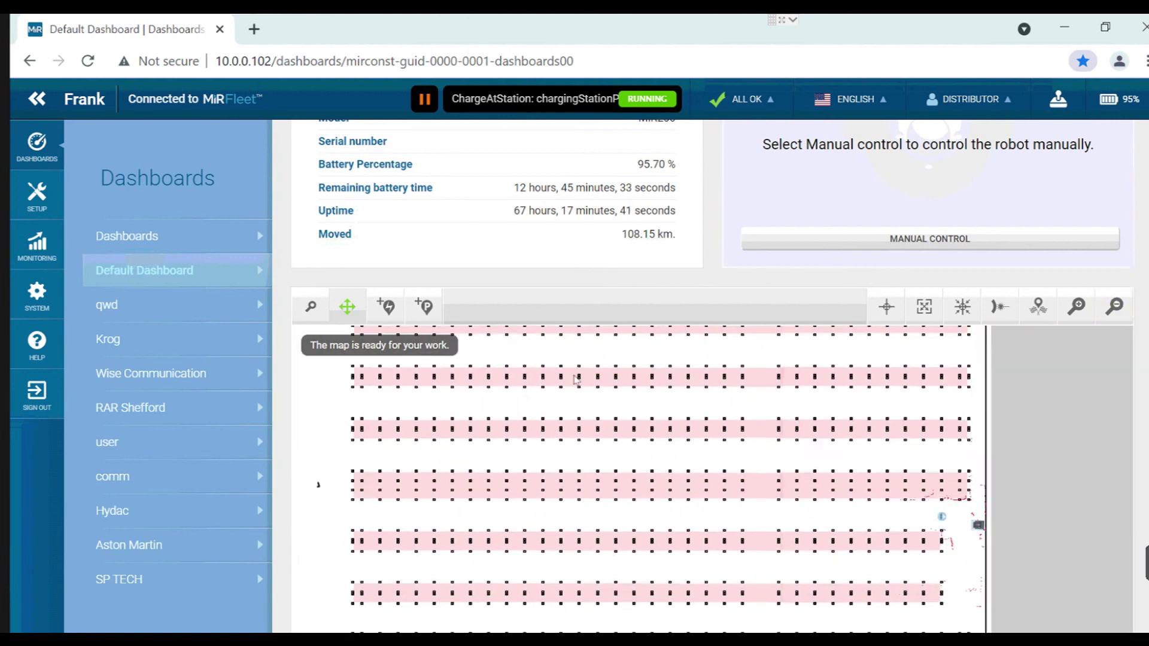
{"action": "left_click_drag", "start_coordinate": [571, 466], "coordinate": [604, 405]}
{"action": "left_click_drag", "start_coordinate": [597, 484], "coordinate": [598, 495]}
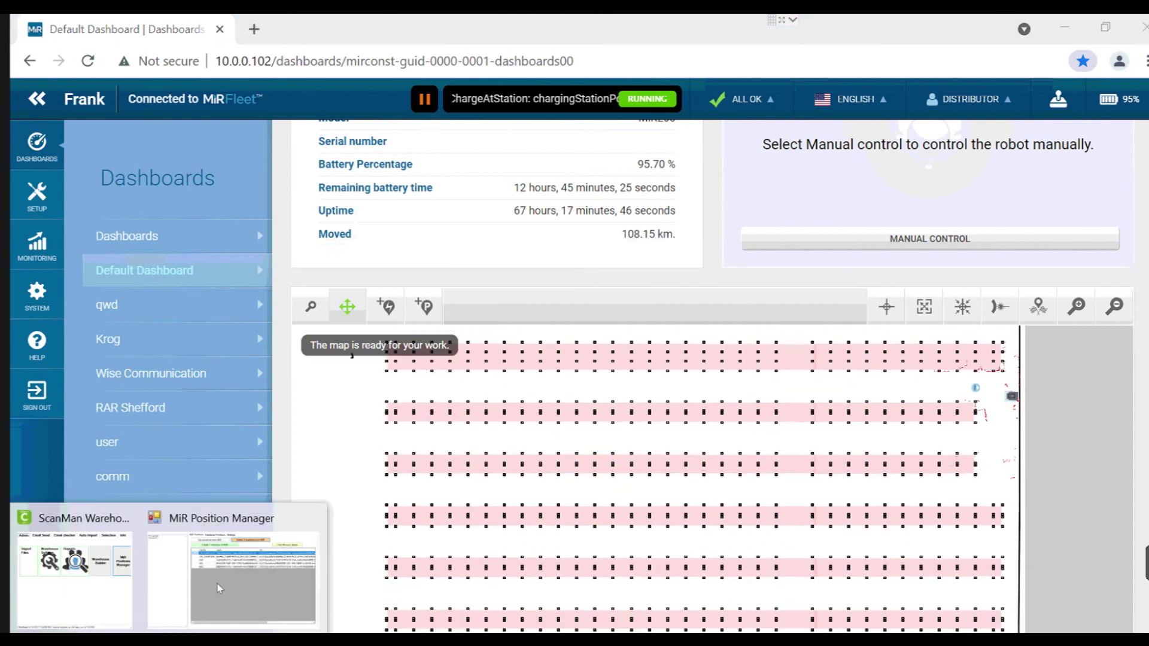
- Switch to the ScanMan Warehouse 3d Manager window
{"action": "left_click", "coordinate": [222, 583]}
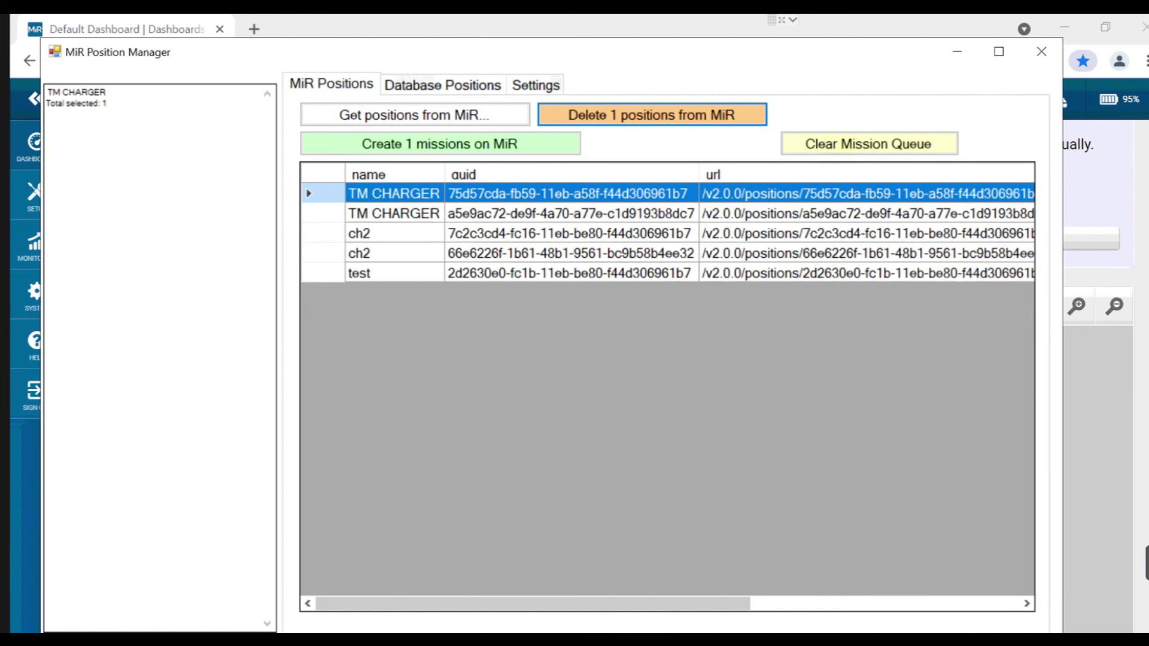
{"action": "left_click", "coordinate": [140, 643]}
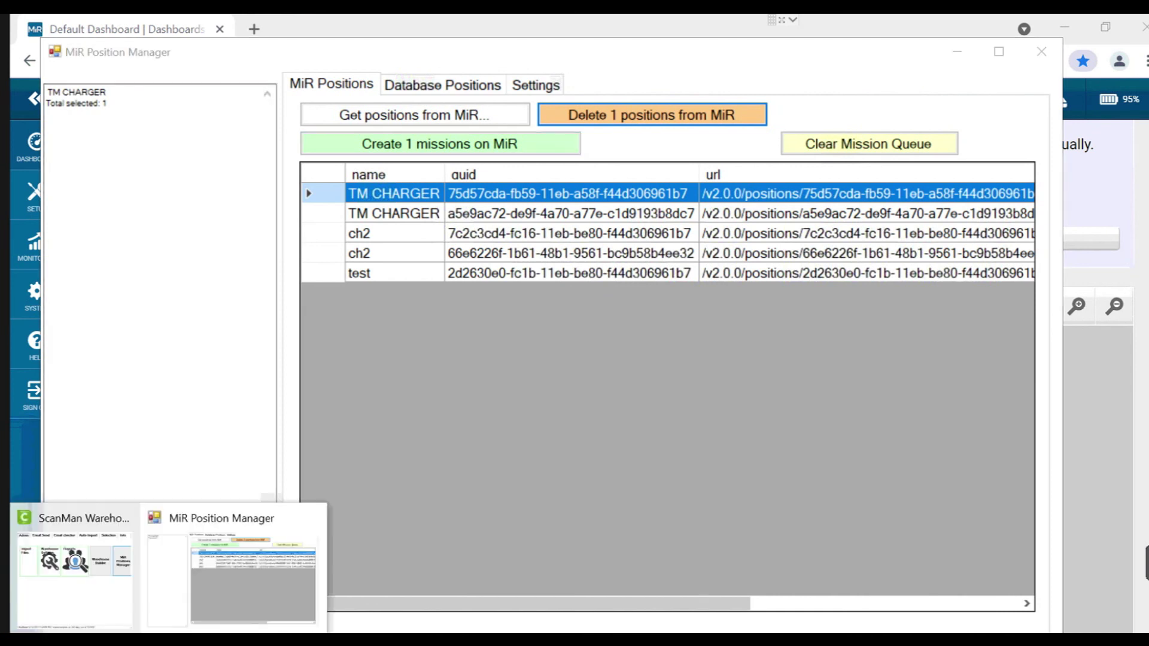
{"action": "left_click", "coordinate": [129, 591]}
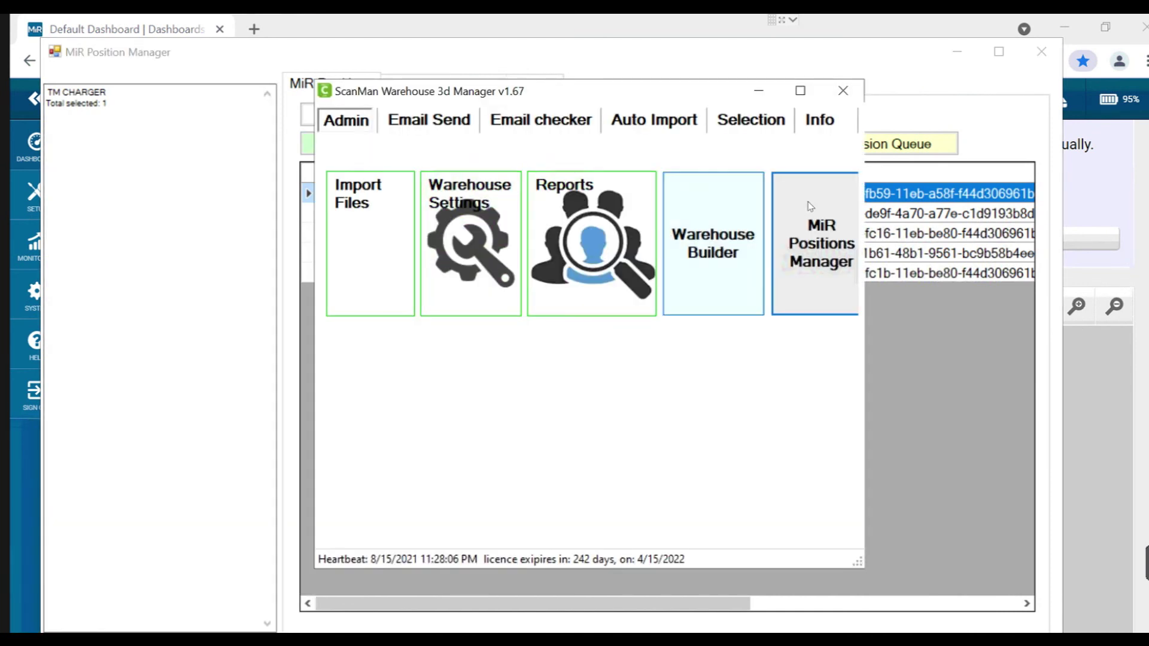
- Examine the file types available for import in the ScanMan manager, close the import window and return to MiR Position Manager
{"action": "left_click", "coordinate": [372, 225]}
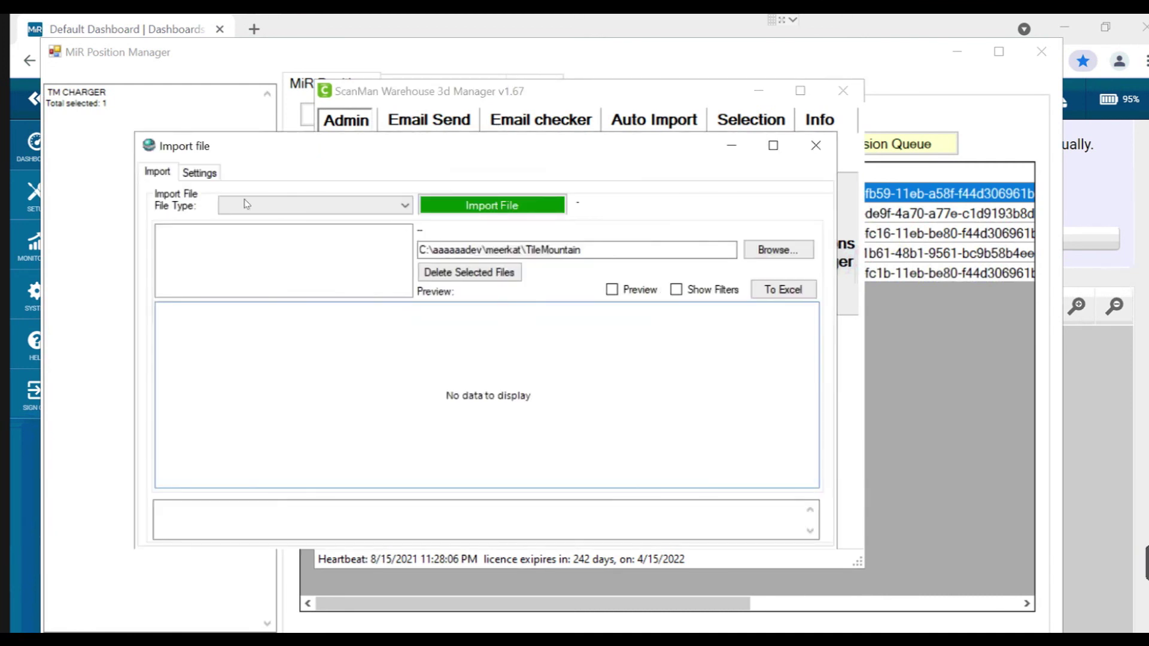
{"action": "left_click", "coordinate": [404, 207]}
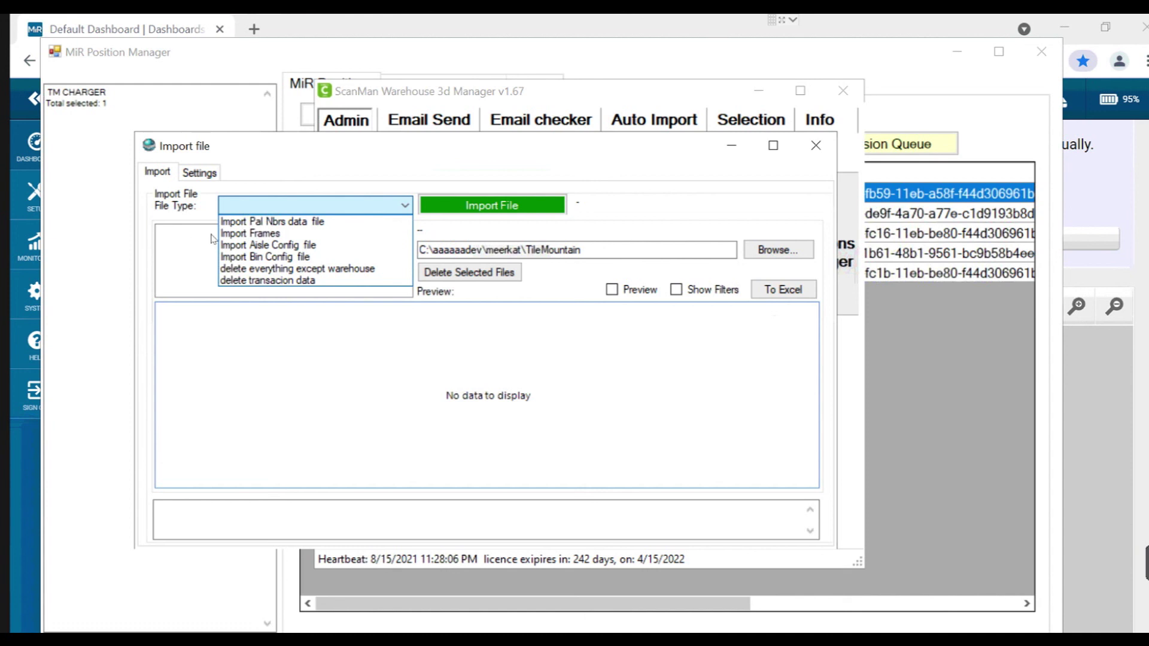
{"action": "left_click", "coordinate": [818, 148]}
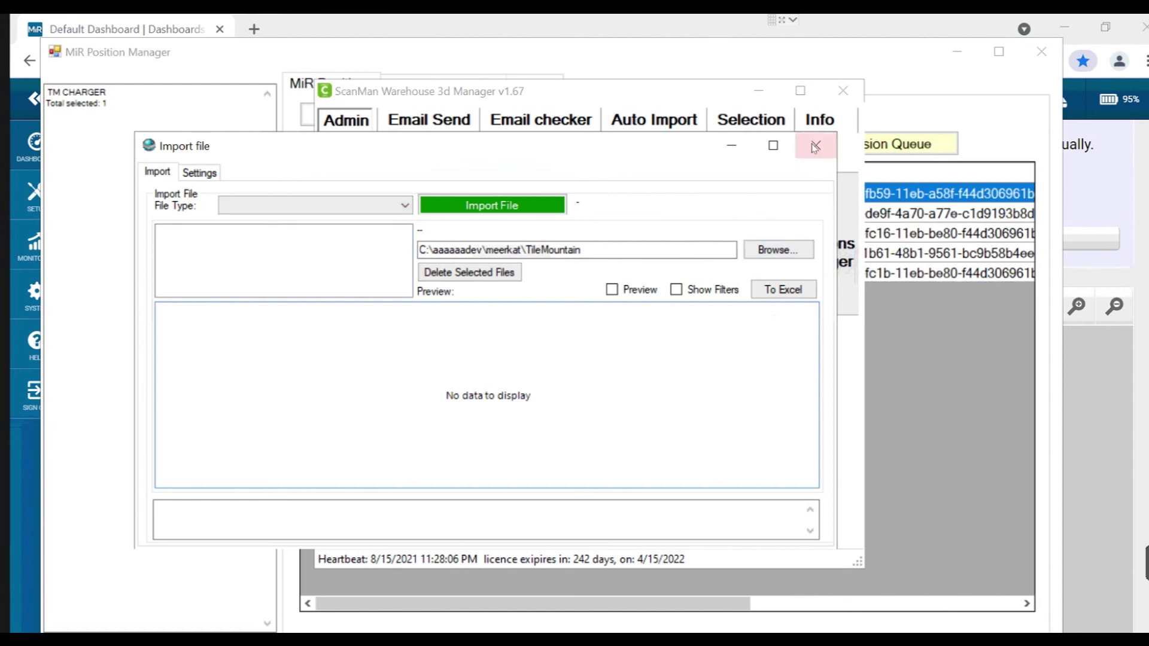
{"action": "left_click", "coordinate": [815, 146]}
{"action": "left_click", "coordinate": [916, 112]}
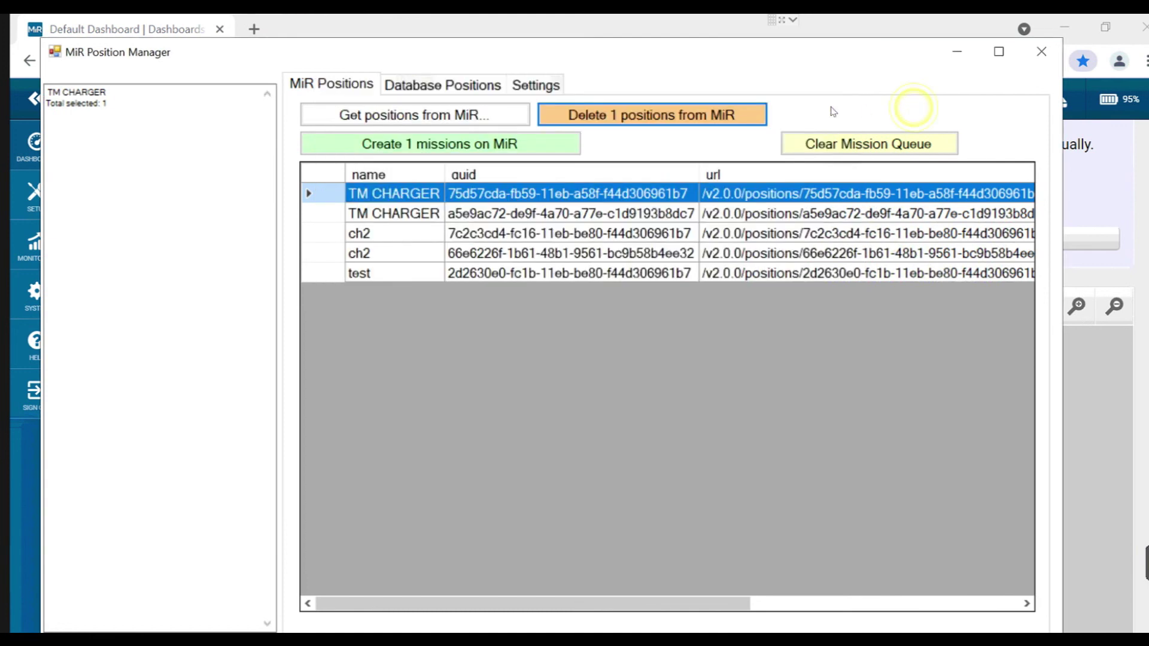
- Load the aisles from the warehouse database and save all 66 start and end positions to MiR
{"action": "left_click", "coordinate": [428, 87]}
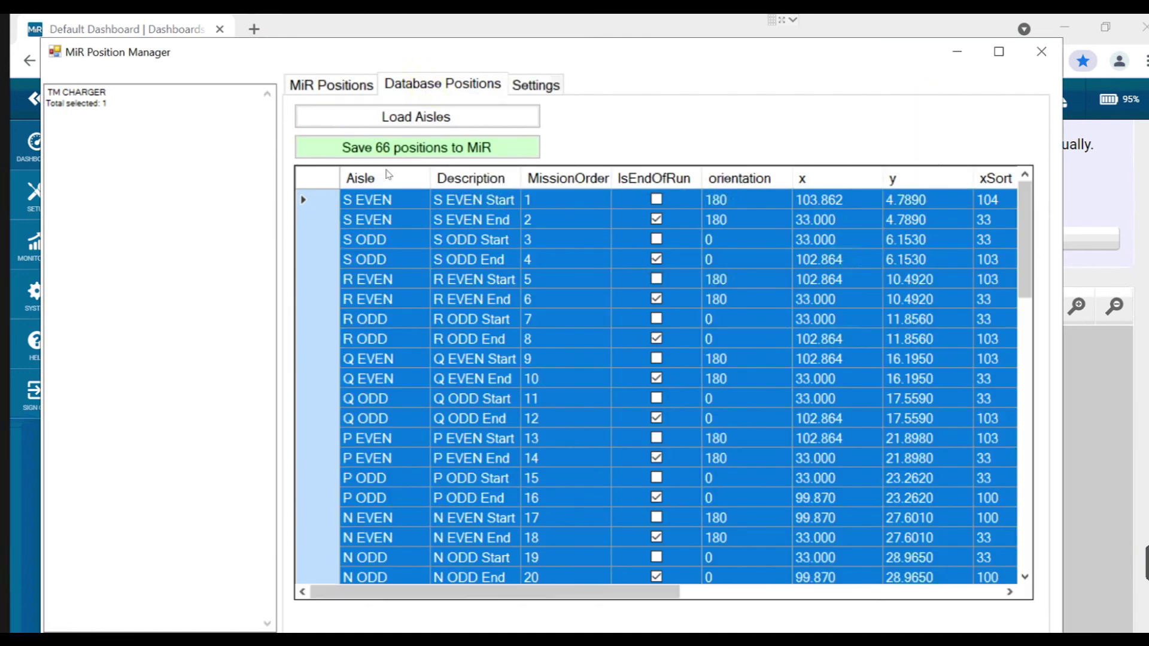
{"action": "left_click", "coordinate": [417, 122]}
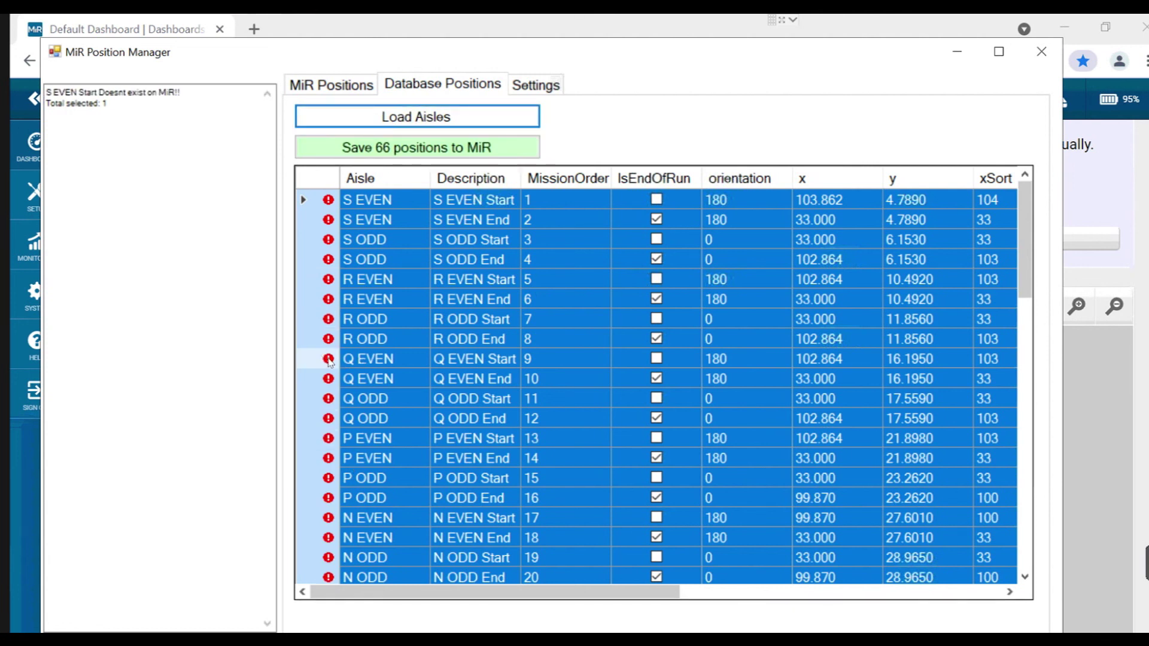
{"action": "mouse_move", "coordinate": [329, 360]}
{"action": "left_click", "coordinate": [402, 147]}
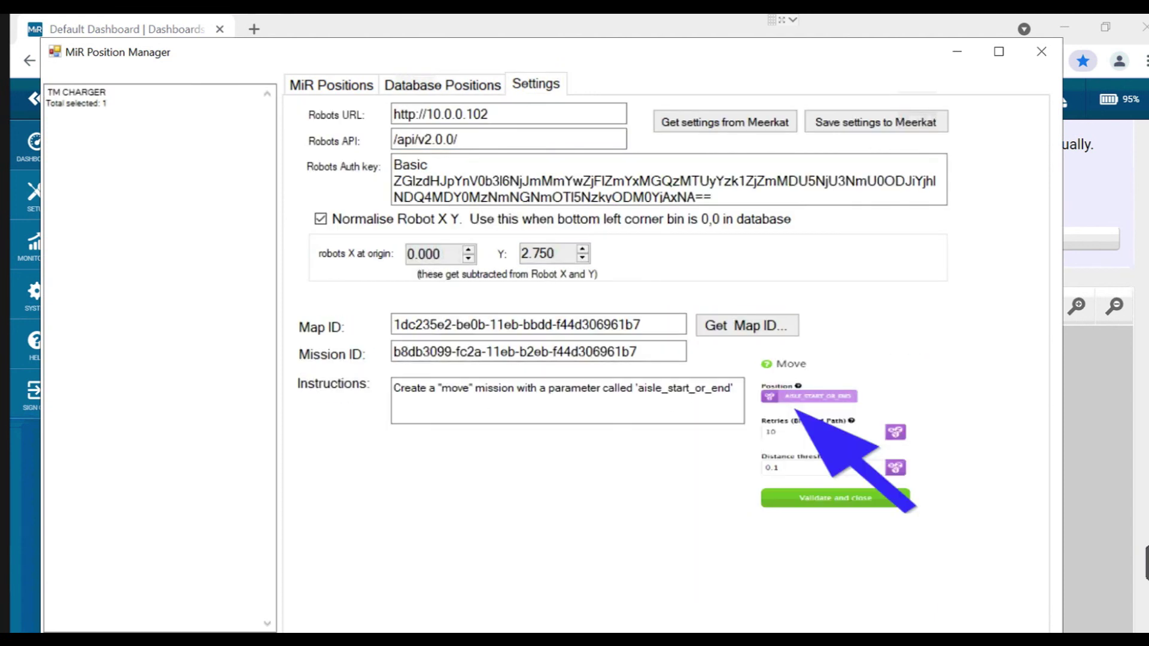
{"action": "left_click", "coordinate": [425, 82]}
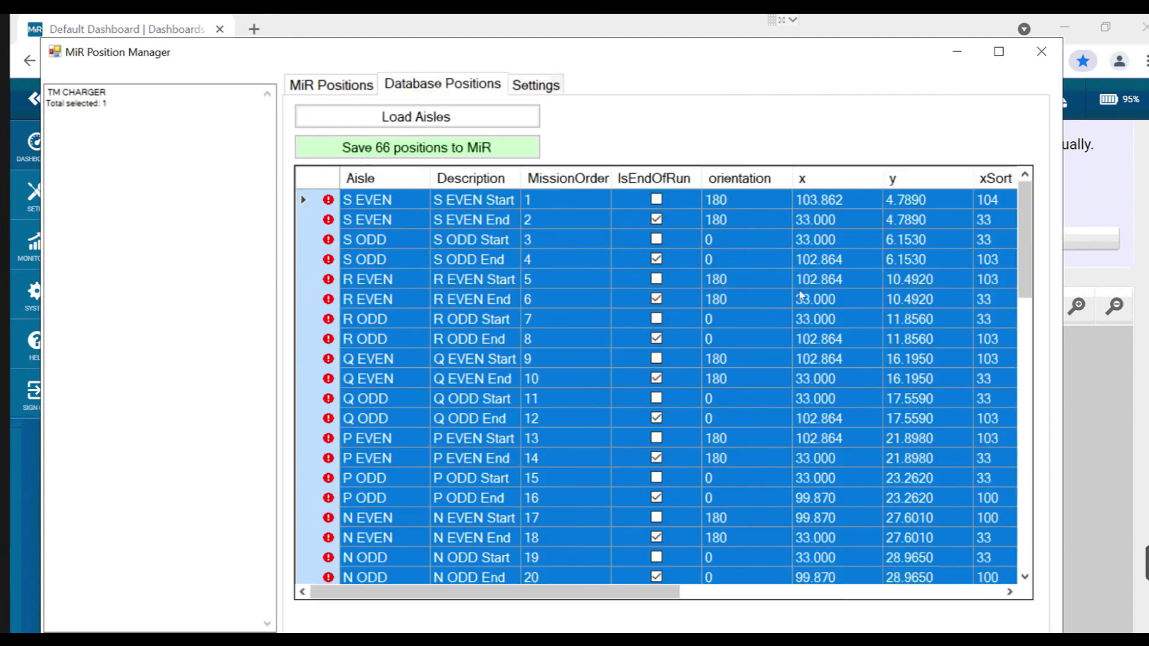
- Switch to the robot dashboard in the browser and reload it to check the aisle positions on the map
{"action": "left_click", "coordinate": [1091, 445]}
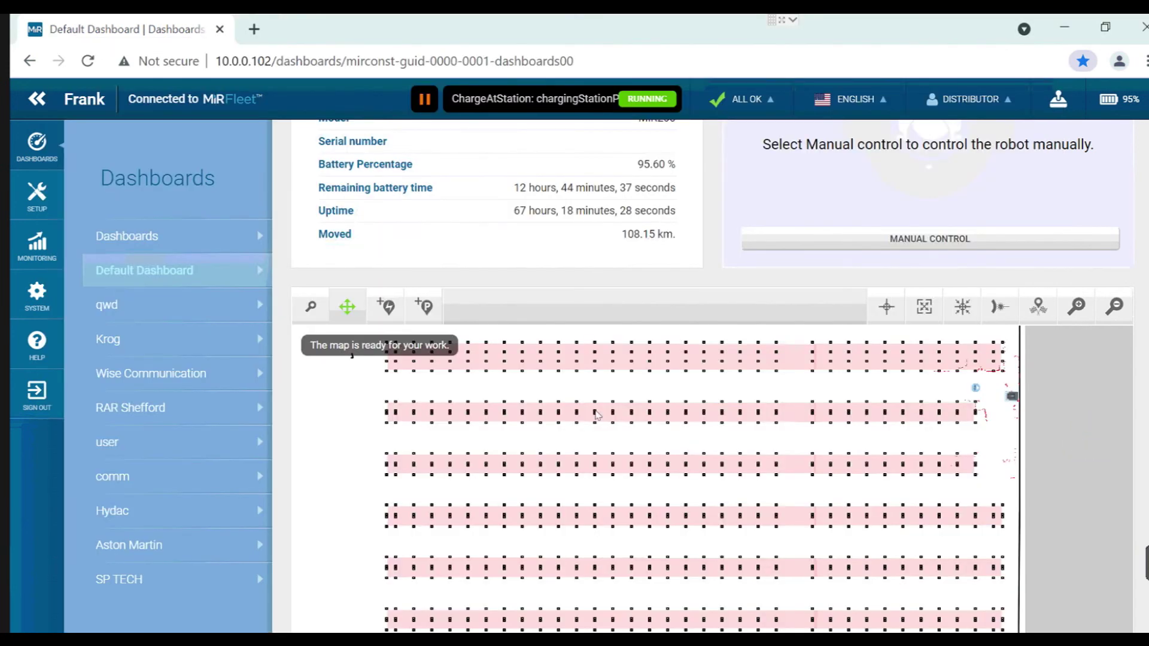
{"action": "left_click", "coordinate": [88, 60]}
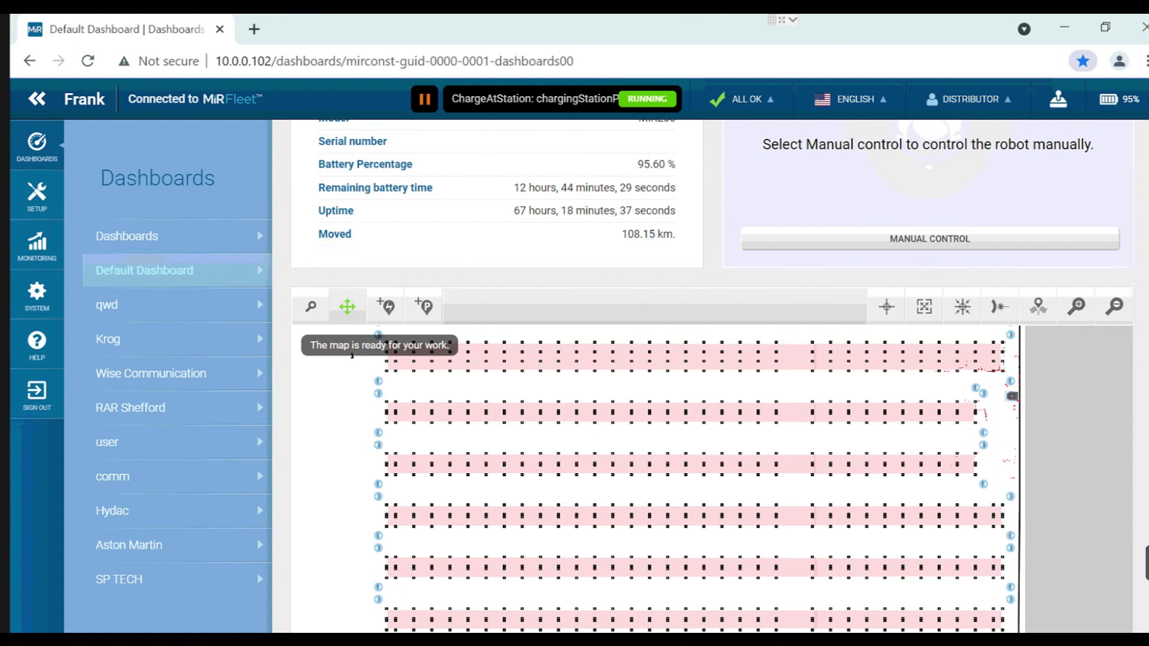
- Switch back to MiR Position Manager and fetch the updated list of positions from MiR
{"action": "mouse_move", "coordinate": [228, 616]}
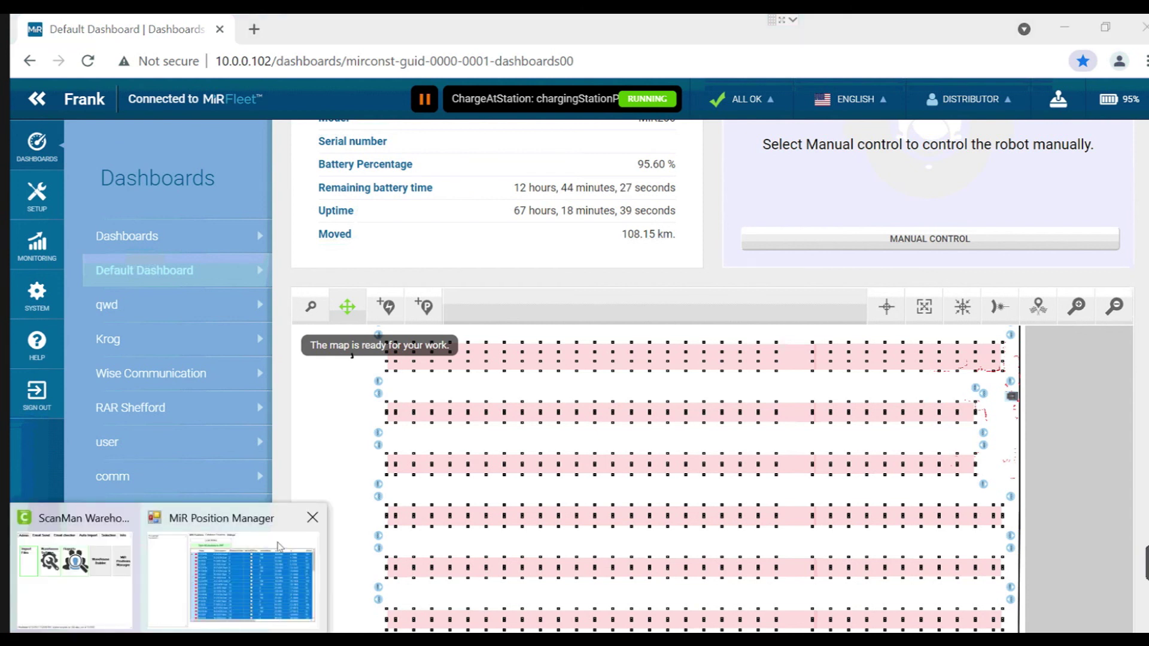
{"action": "left_click", "coordinate": [279, 546]}
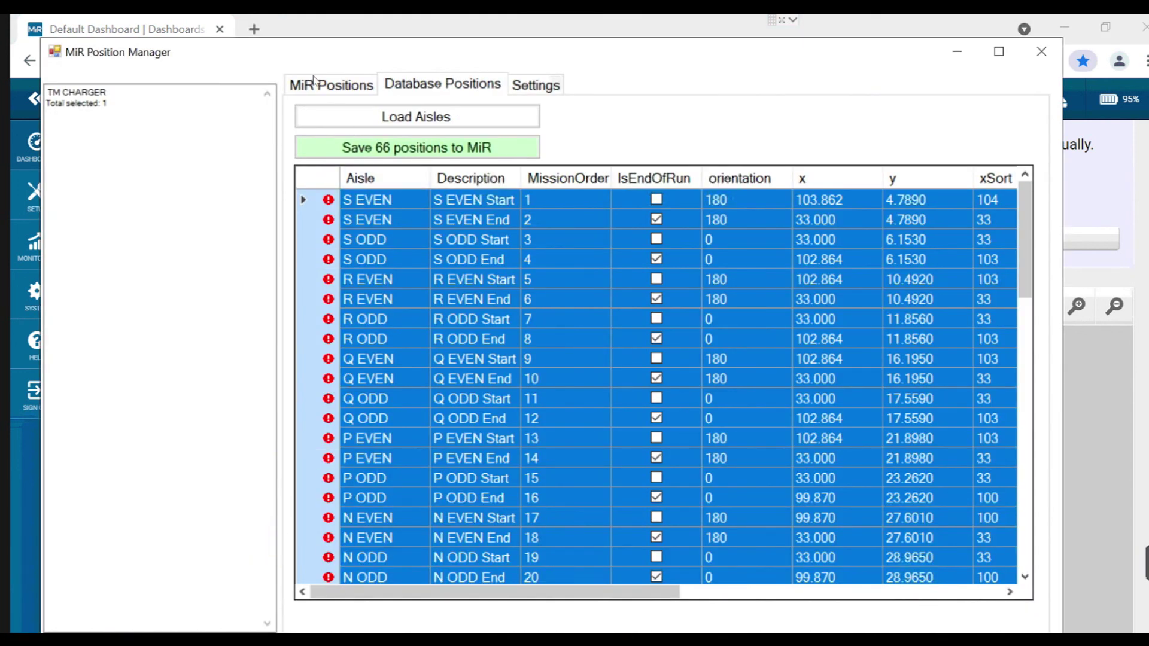
{"action": "left_click", "coordinate": [314, 83]}
{"action": "left_click", "coordinate": [353, 114]}
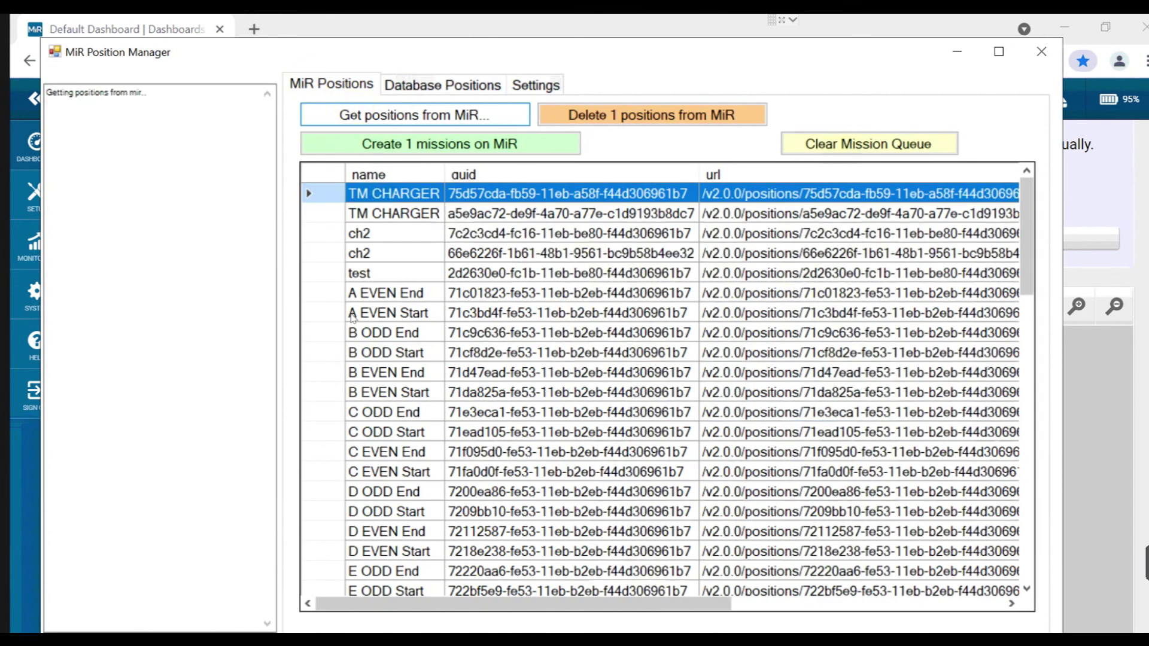
- Step through the fetched aisle positions one by one from A EVEN End to D EVEN End
{"action": "left_click", "coordinate": [329, 296]}
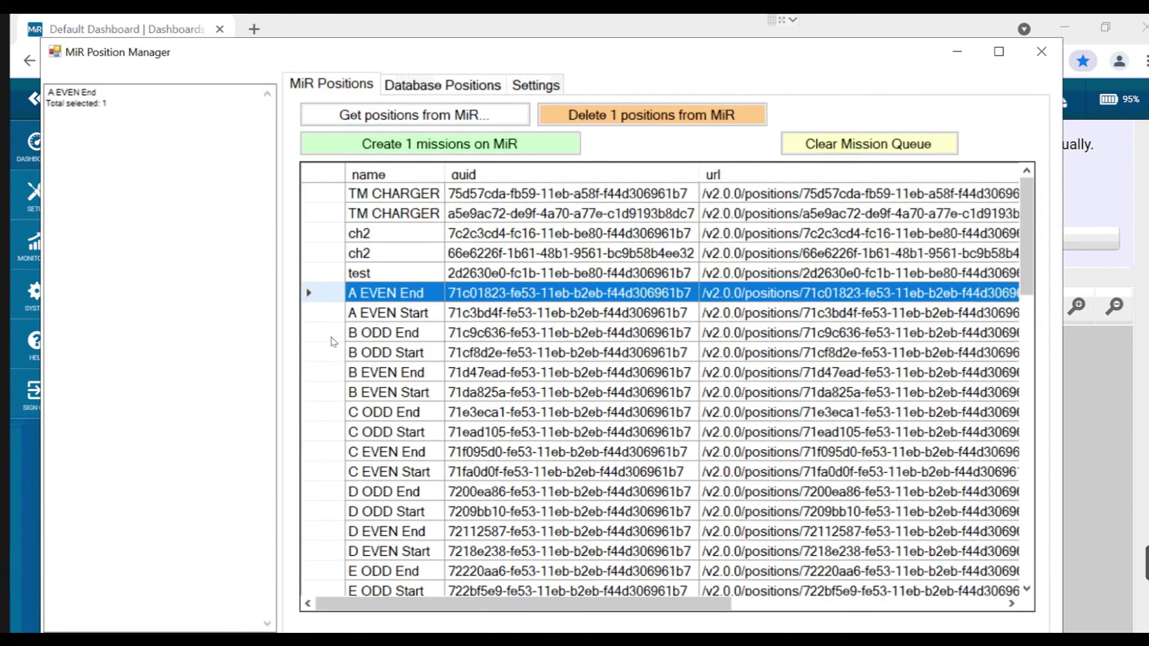
{"action": "key", "text": "Down"}
{"action": "key", "text": "Down"}
{"action": "key", "text": "Down"}
{"action": "key", "text": "Down"}
{"action": "key", "text": "Down"}
{"action": "key", "text": "Down"}
{"action": "key", "text": "Down"}
{"action": "key", "text": "Down"}
{"action": "key", "text": "Down"}
{"action": "key", "text": "Down"}
{"action": "key", "text": "Down"}
{"action": "key", "text": "Down"}
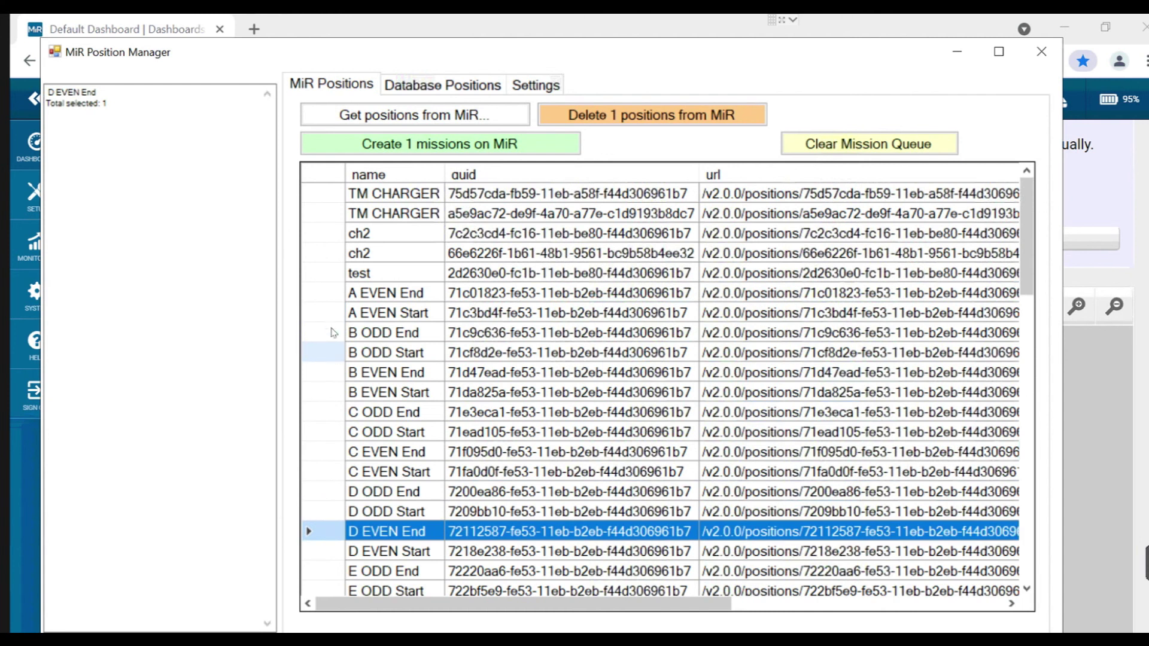
- Select the five MiR positions from A EVEN Start through B EVEN Start
{"action": "left_click", "coordinate": [331, 313]}
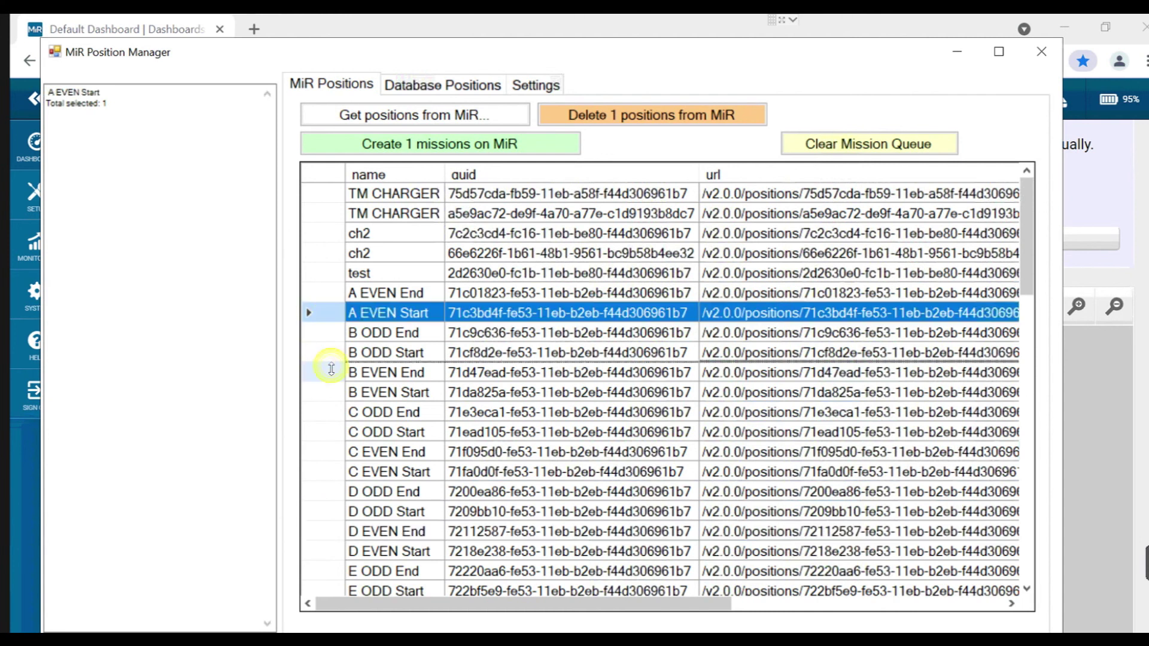
{"action": "left_click", "coordinate": [322, 393], "text": "shift"}
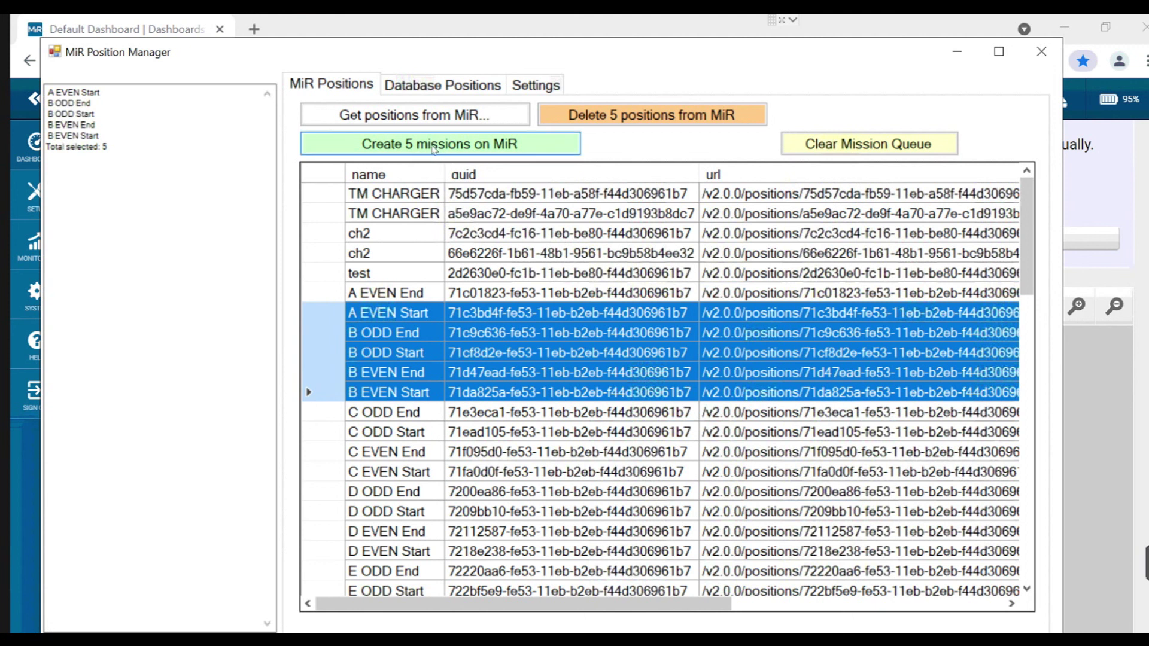
- Switch to the robot dashboard and examine the position markers at the aisle ends across the map
{"action": "left_click", "coordinate": [1107, 368]}
{"action": "scroll", "coordinate": [984, 373], "scroll_direction": "down", "scroll_amount": 5}
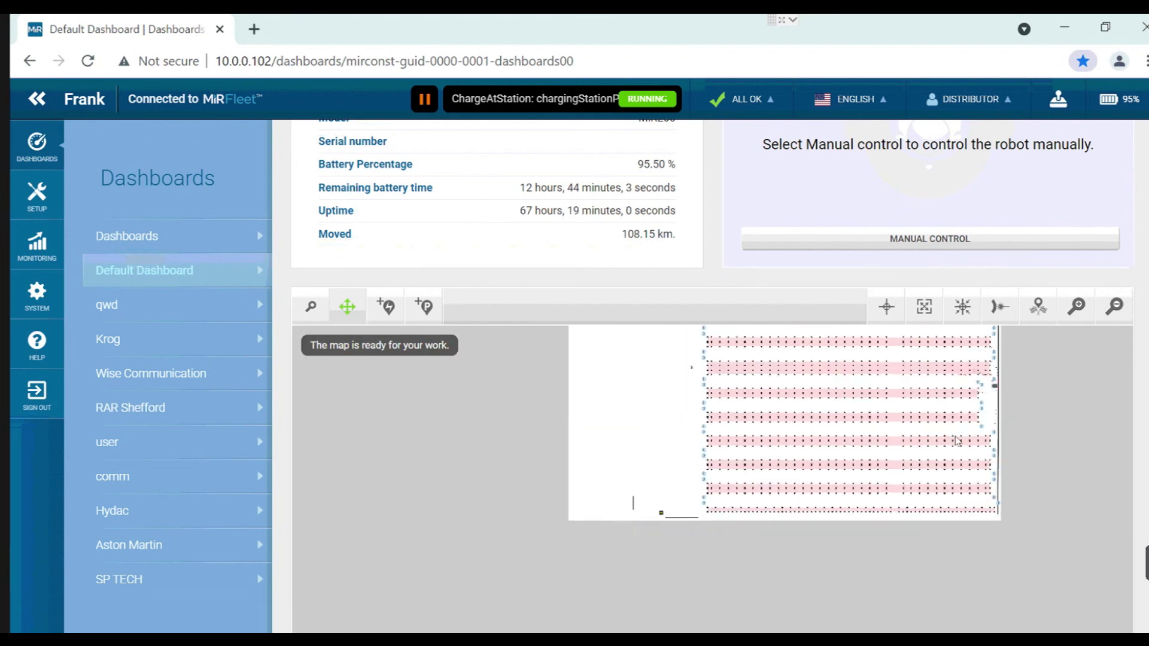
{"action": "scroll", "coordinate": [956, 433], "scroll_direction": "up", "scroll_amount": 2}
{"action": "scroll", "coordinate": [953, 431], "scroll_direction": "up", "scroll_amount": 2}
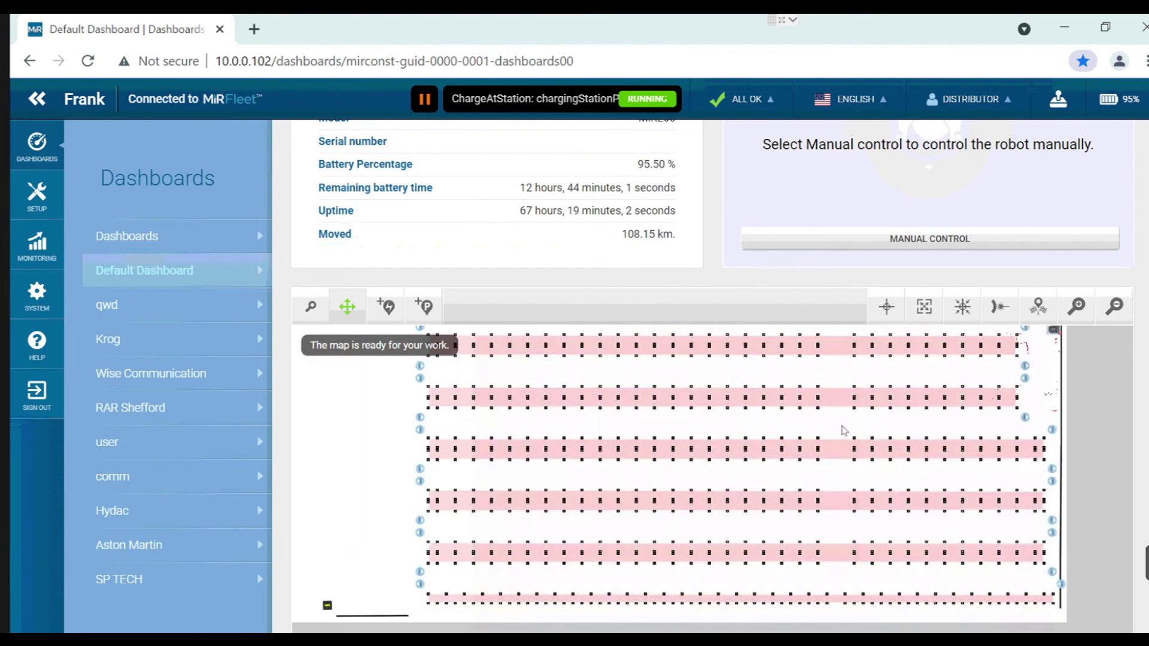